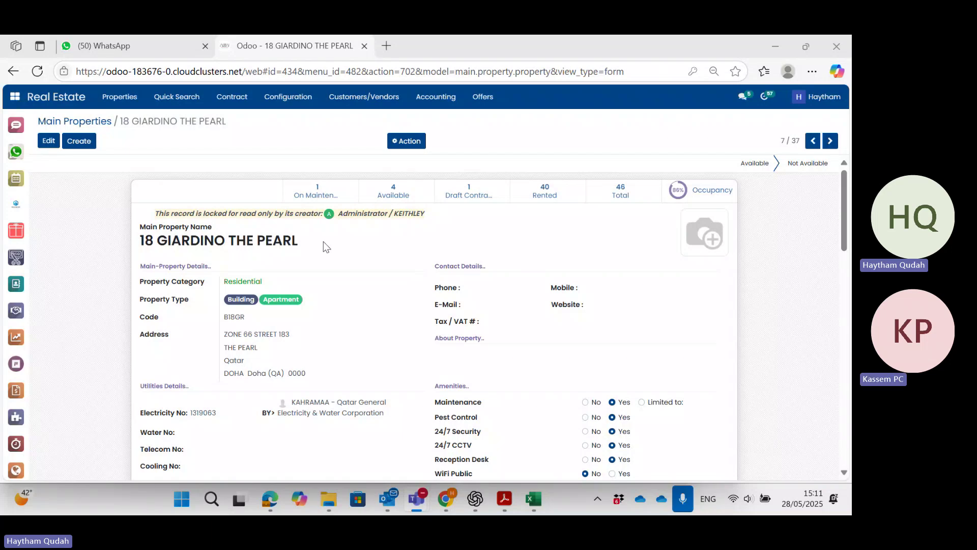
Reopen 18 GIARDINO THE PEARL from Main Properties and scroll to its 46 sub-property flats.
left_click(102, 122)
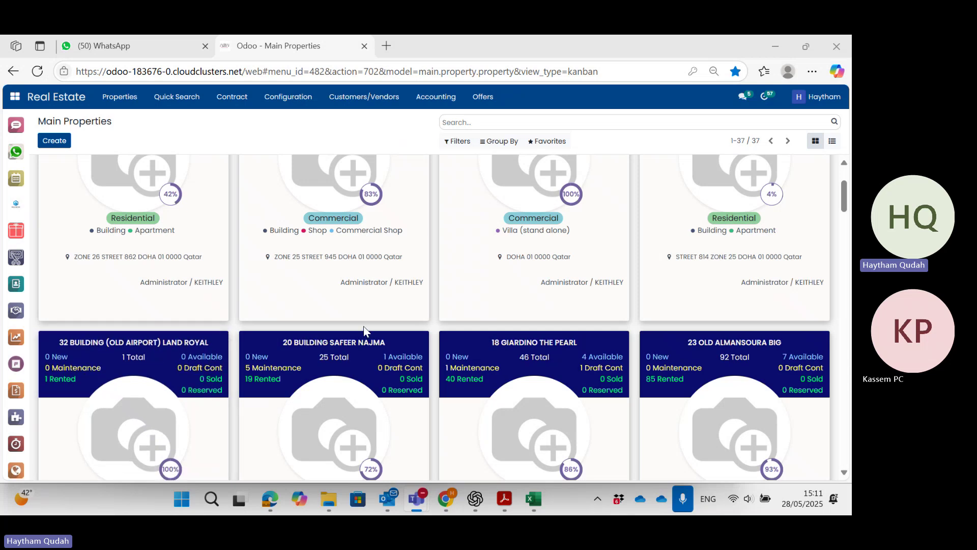
left_click(478, 373)
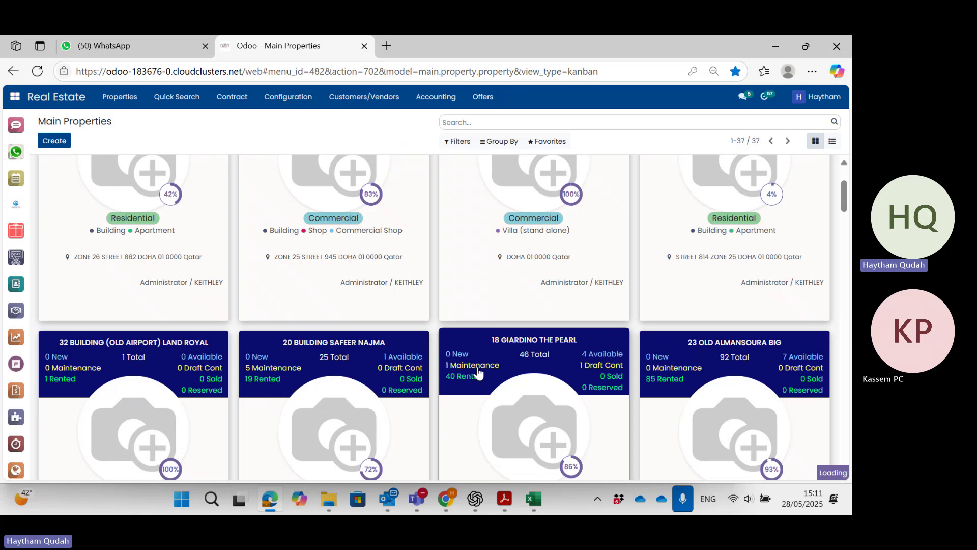
scroll(357, 335, "down", 4)
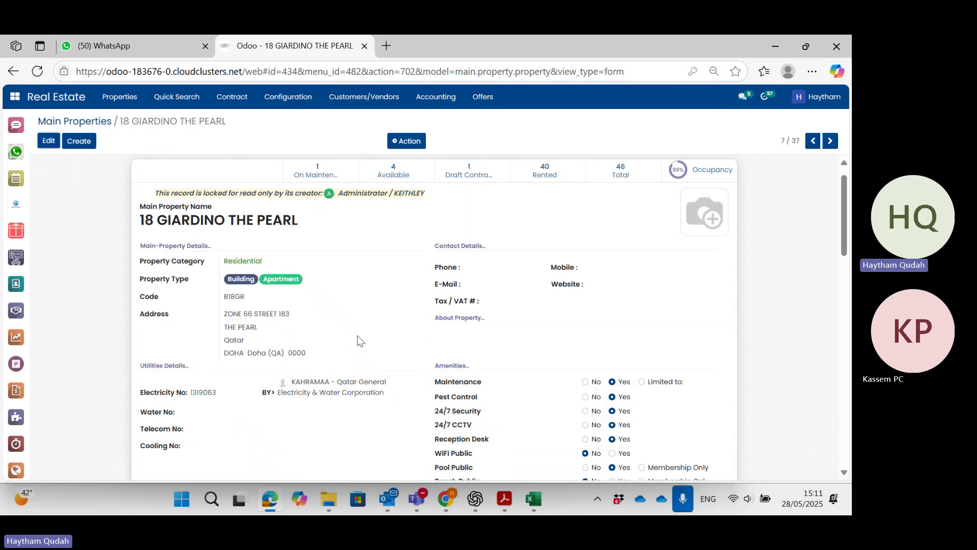
scroll(357, 339, "down", 1)
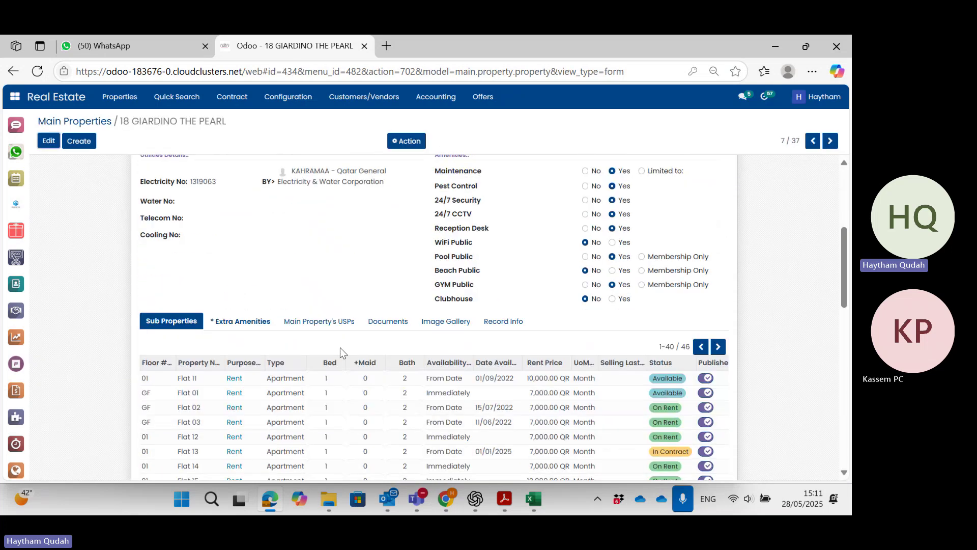
Review Flat 11's property details and create a new rental contract for it.
left_click(301, 378)
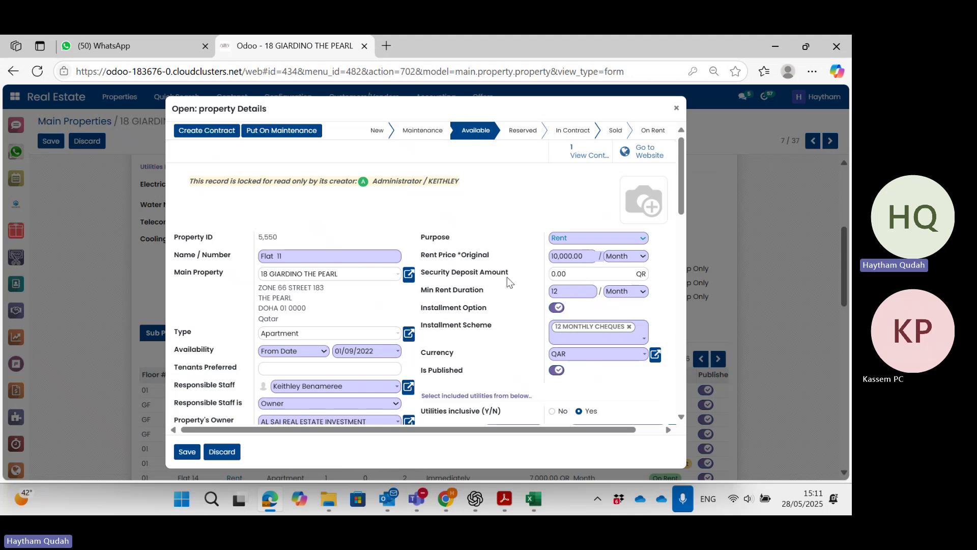
scroll(507, 277, "down", 1)
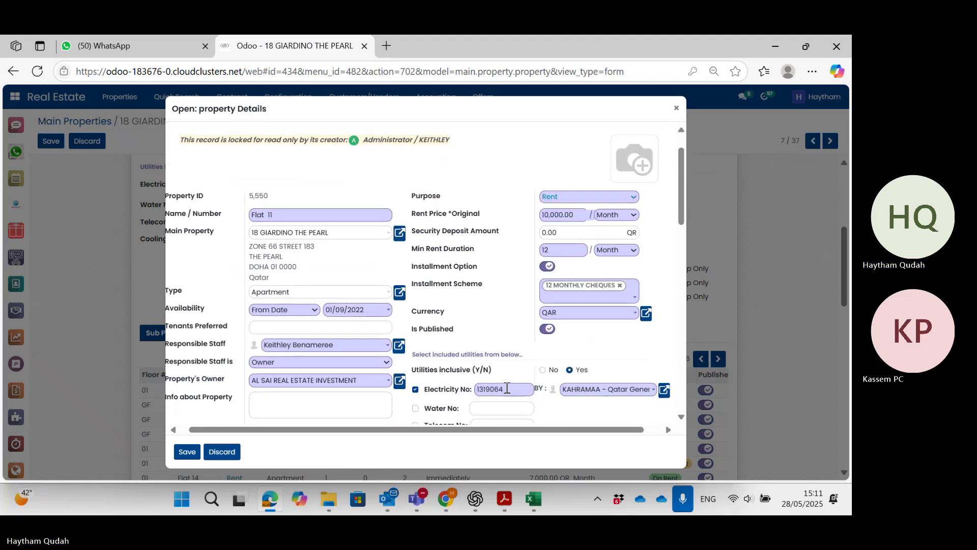
scroll(552, 400, "down", 3)
scroll(530, 385, "down", 1)
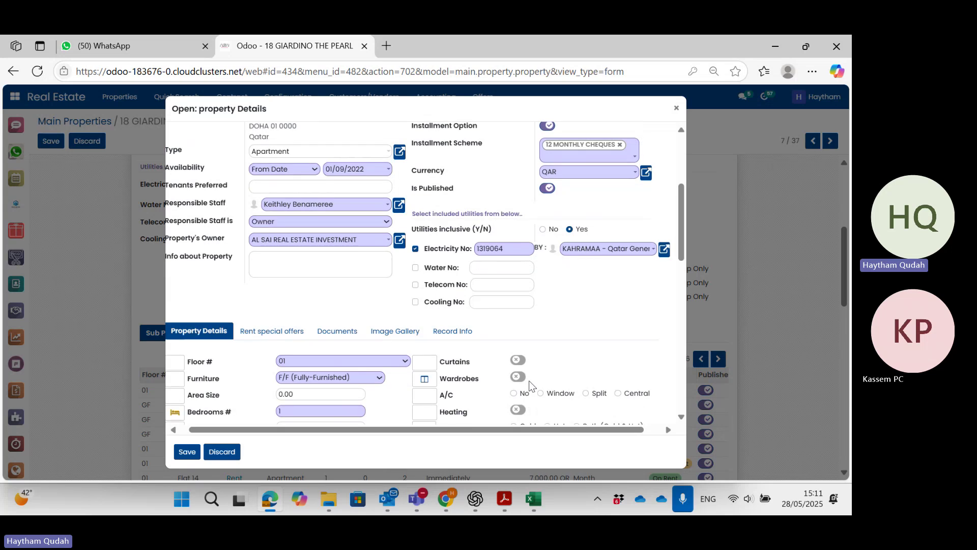
scroll(529, 385, "up", 5)
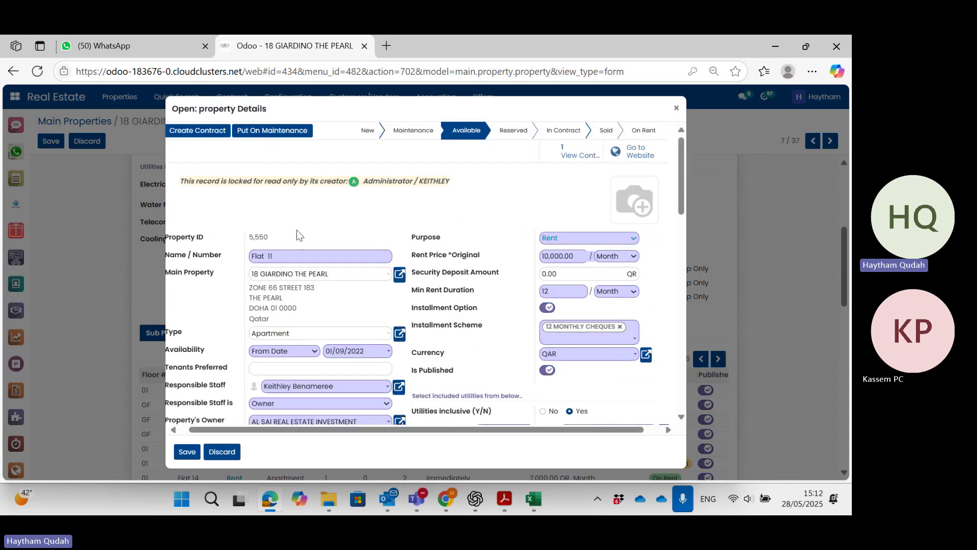
left_click(204, 131)
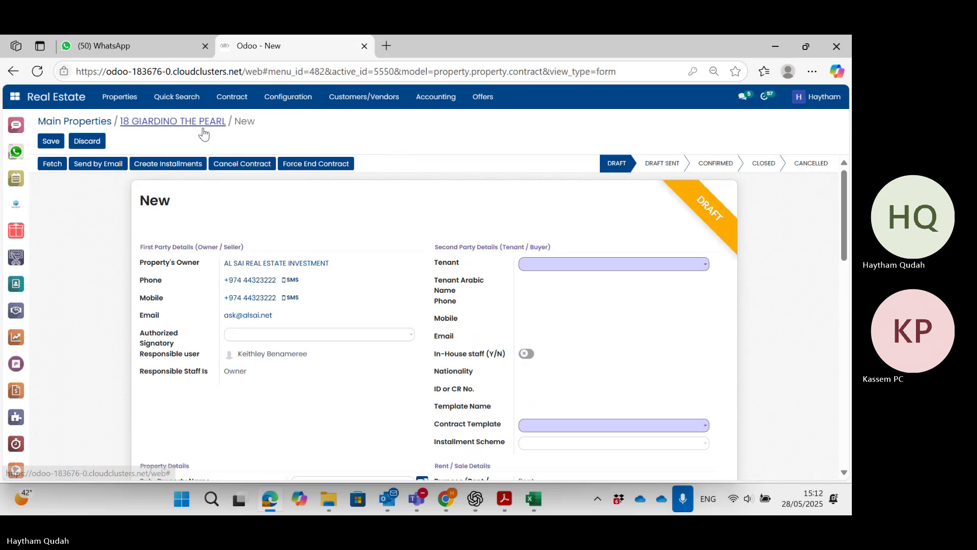
Select ABC as the tenant of the new contract.
left_click(564, 265)
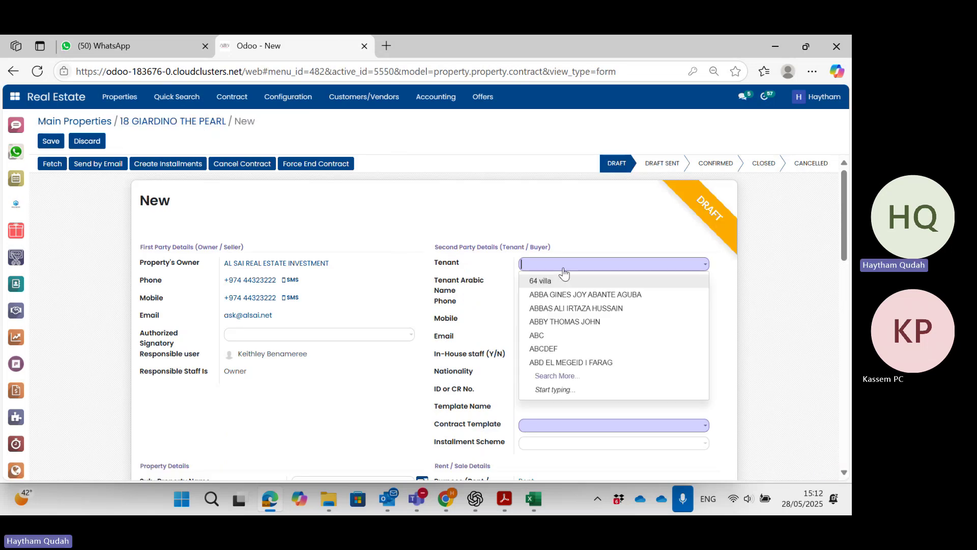
type("ABC")
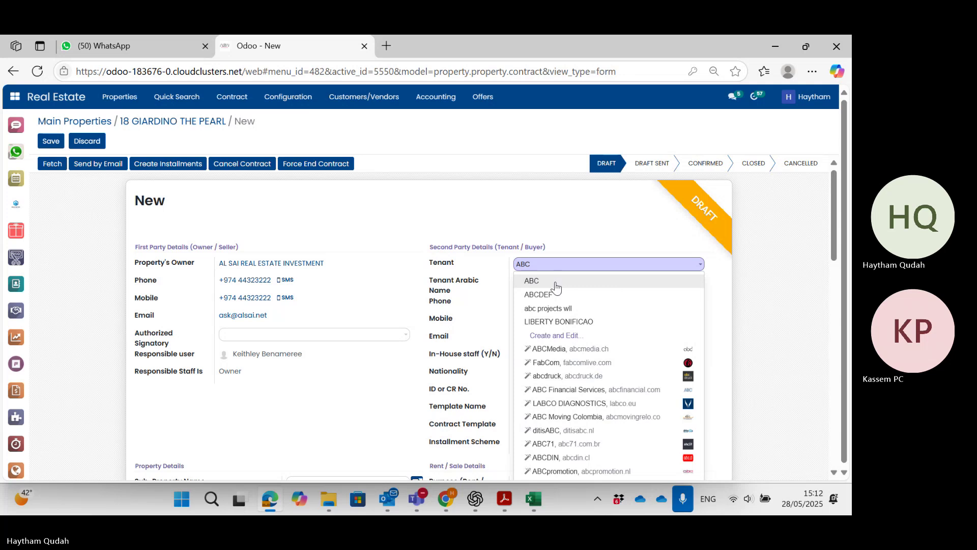
left_click(555, 281)
scroll(555, 283, "down", 2)
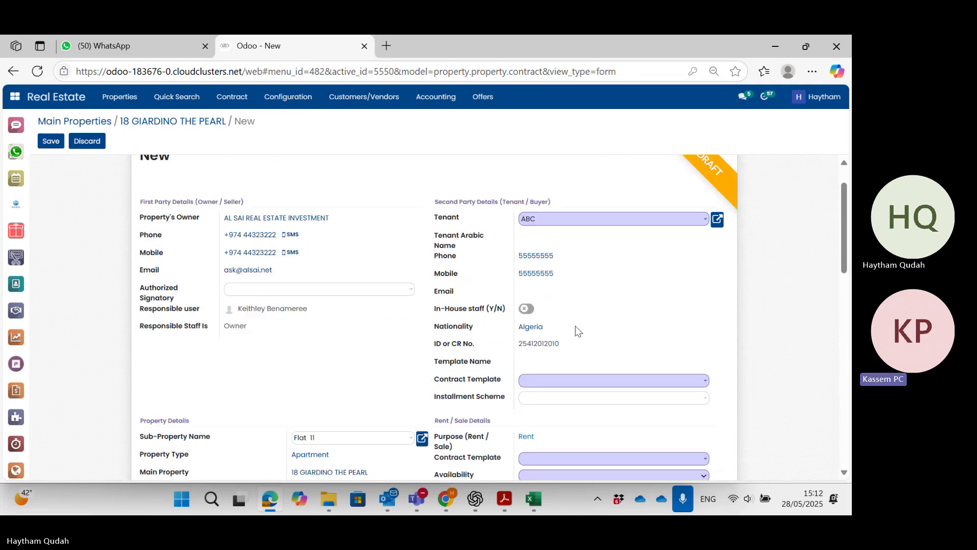
scroll(613, 316, "down", 2)
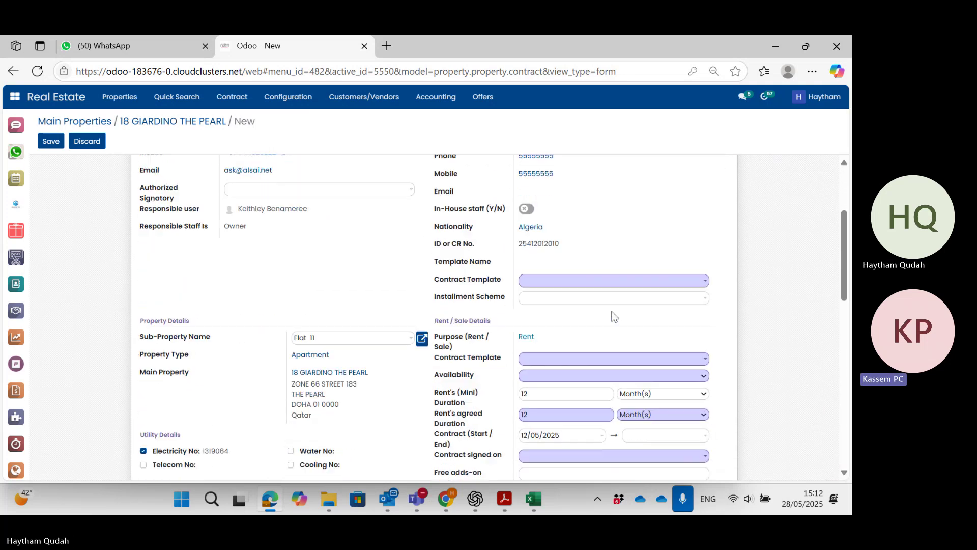
Apply the GOUDA RESDINTIAL contract template and the 12 MONTHLY CHEQUES installment scheme.
left_click(597, 280)
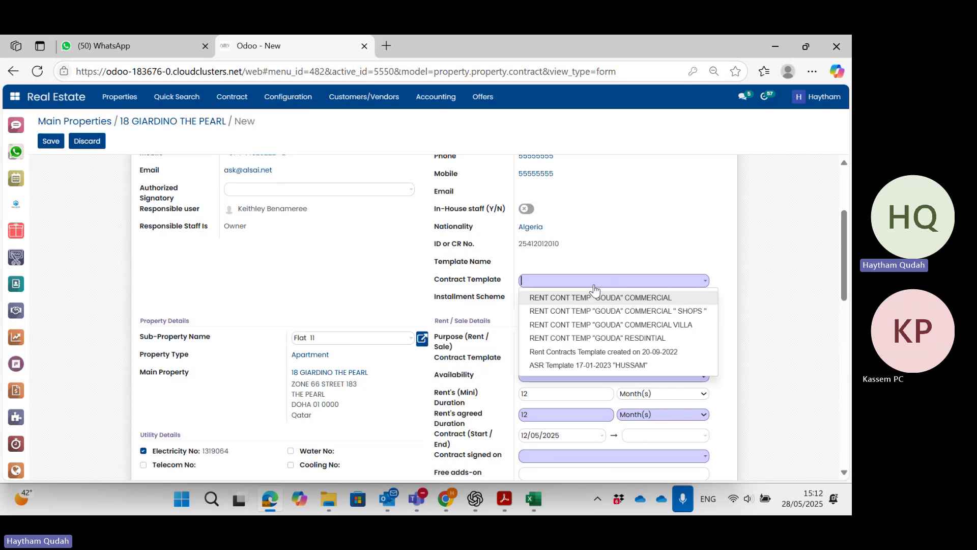
left_click(585, 338)
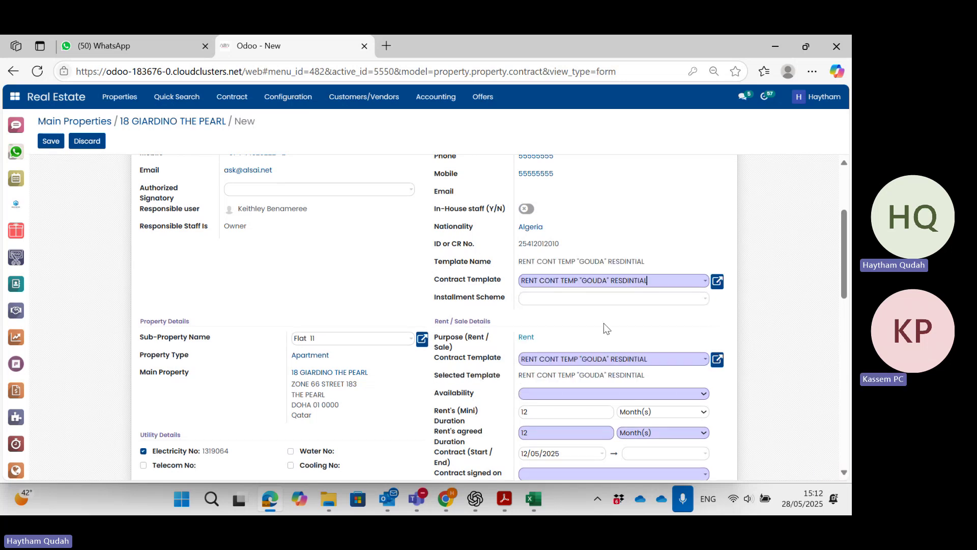
scroll(605, 329, "down", 1)
left_click(572, 256)
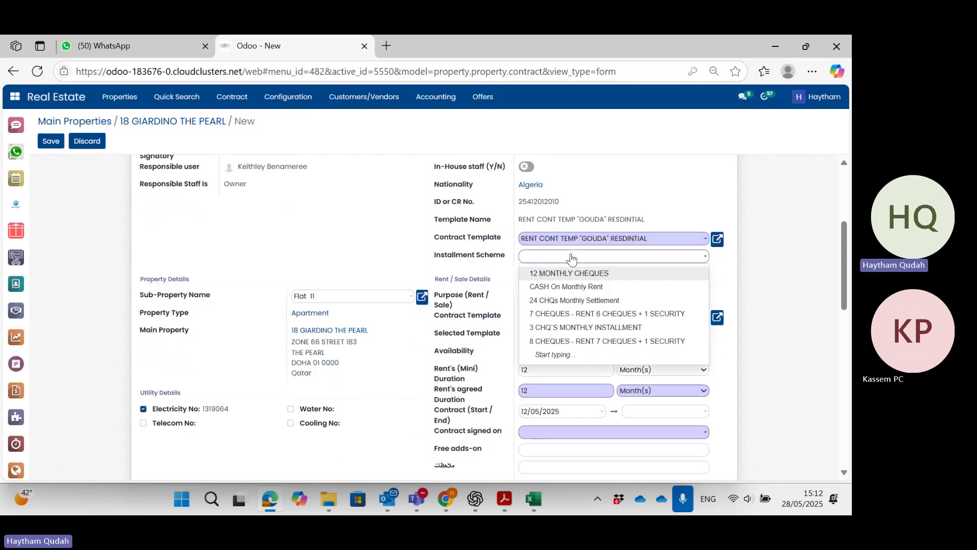
left_click(558, 270)
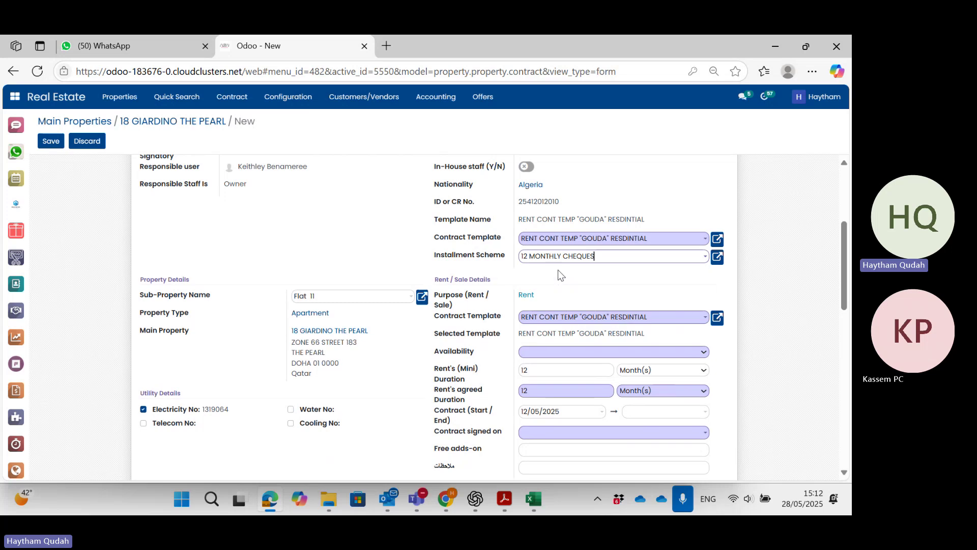
scroll(560, 282, "down", 1)
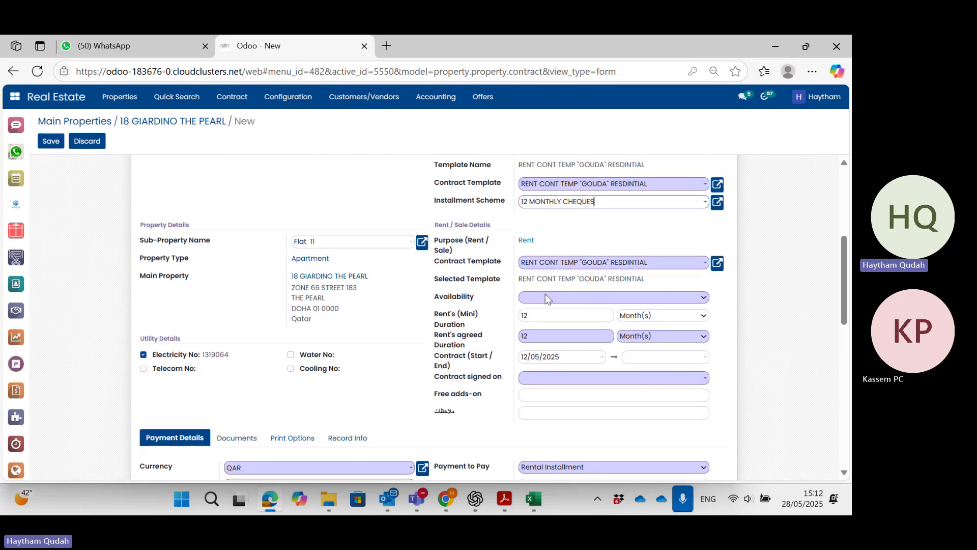
Make the flat available from 01/05/2025 and set the contract signing date to 28/05/2025.
left_click(545, 300)
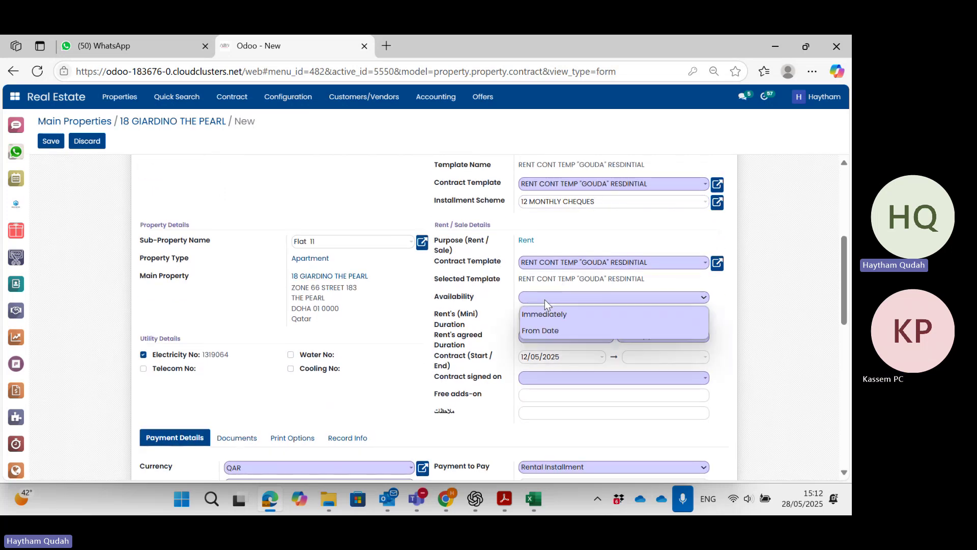
left_click(541, 328)
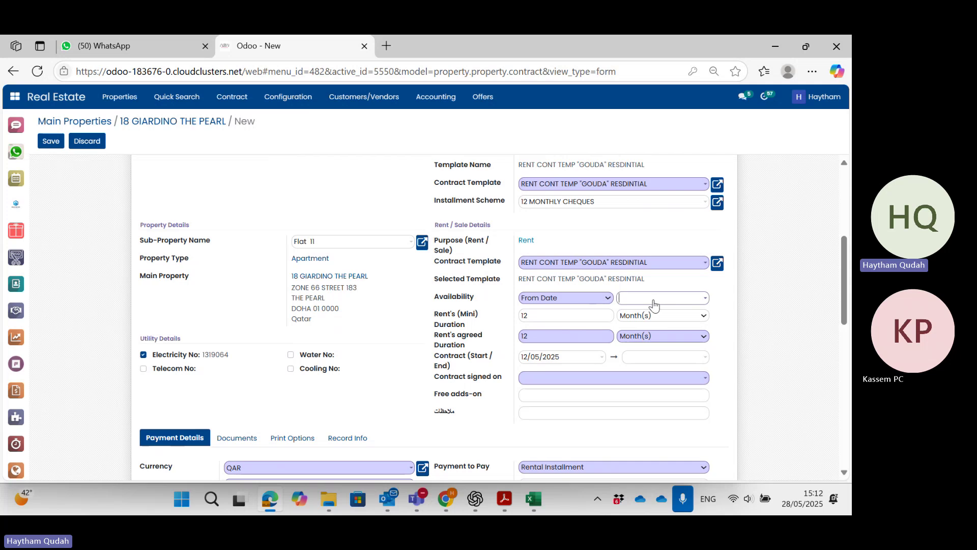
left_click(654, 301)
left_click(713, 178)
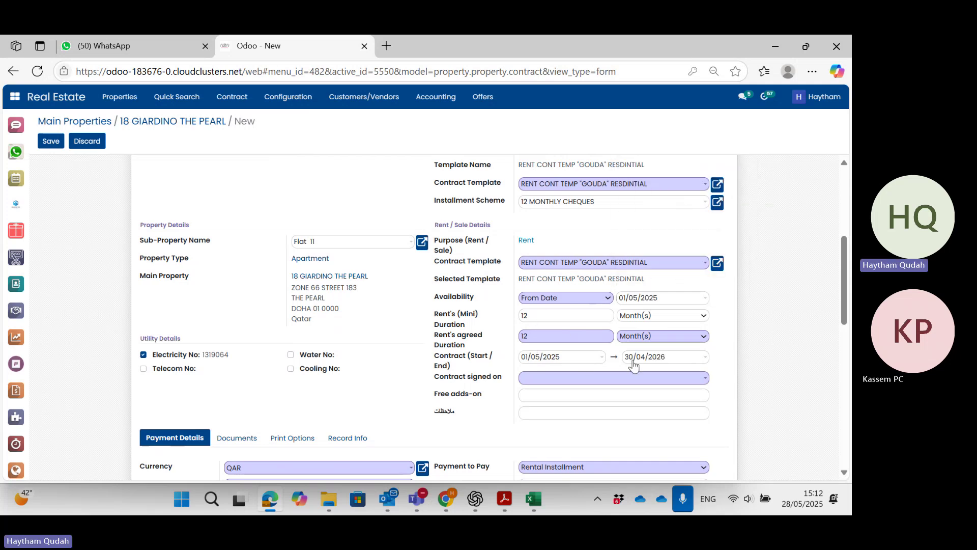
scroll(567, 331, "down", 1)
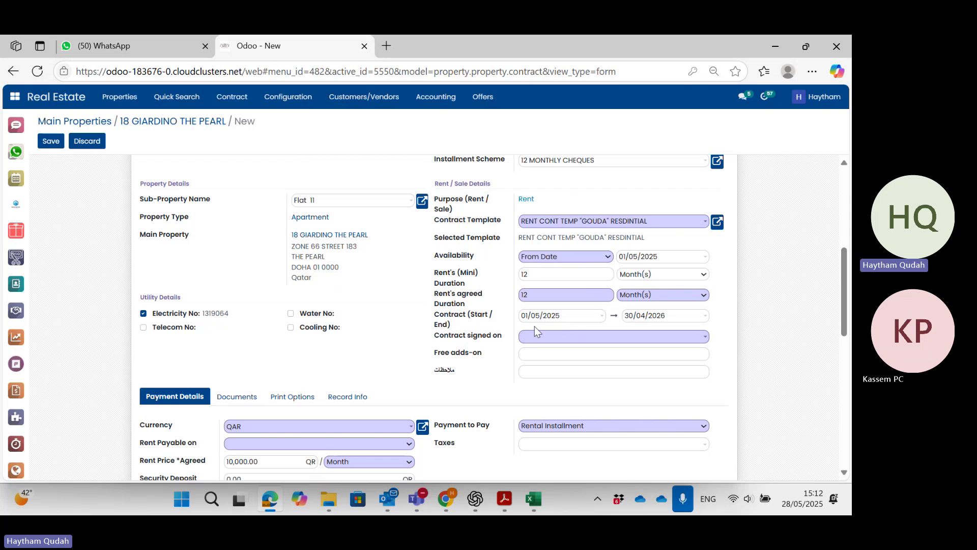
left_click(524, 341)
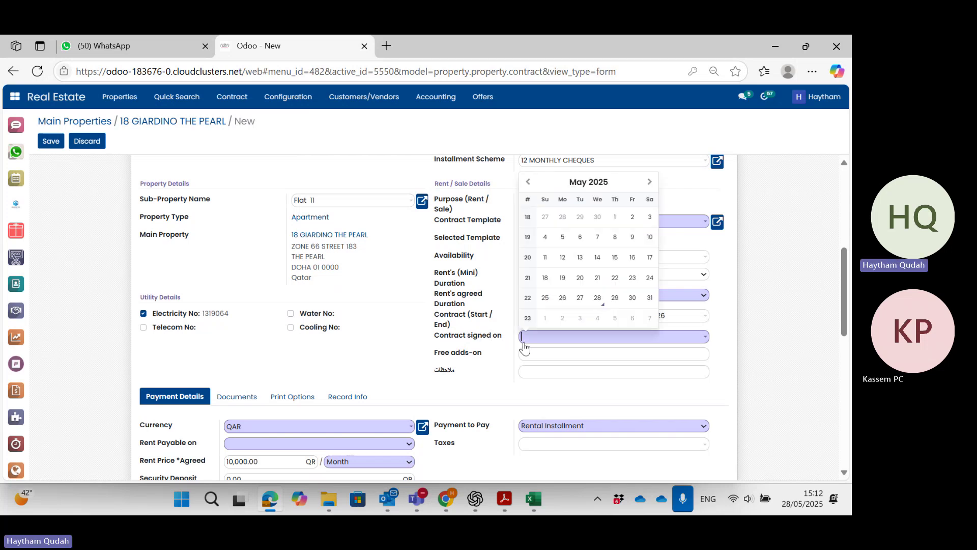
left_click(599, 297)
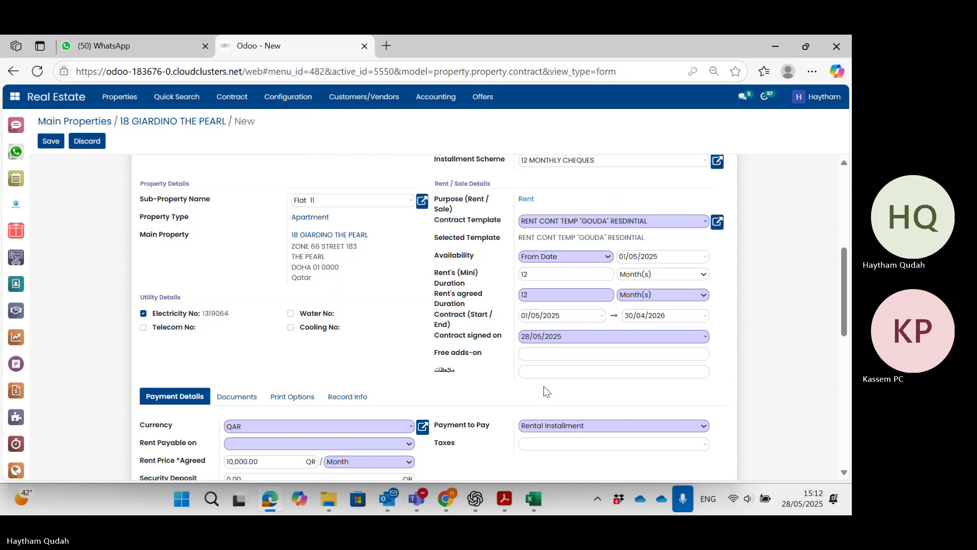
scroll(544, 390, "down", 1)
scroll(543, 386, "down", 1)
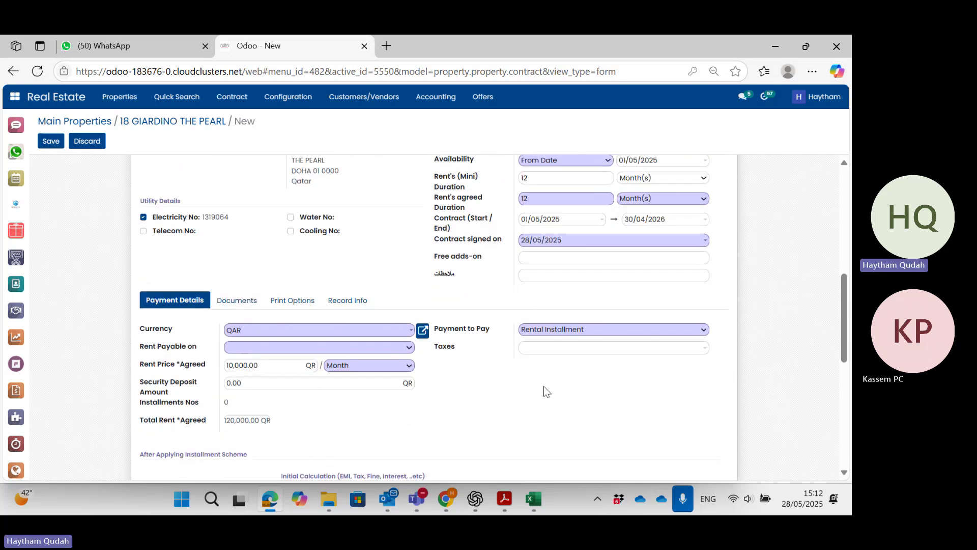
Make rent payable on the first of each month and check the 10,000 QR rent and 120,000 QR total.
left_click(236, 348)
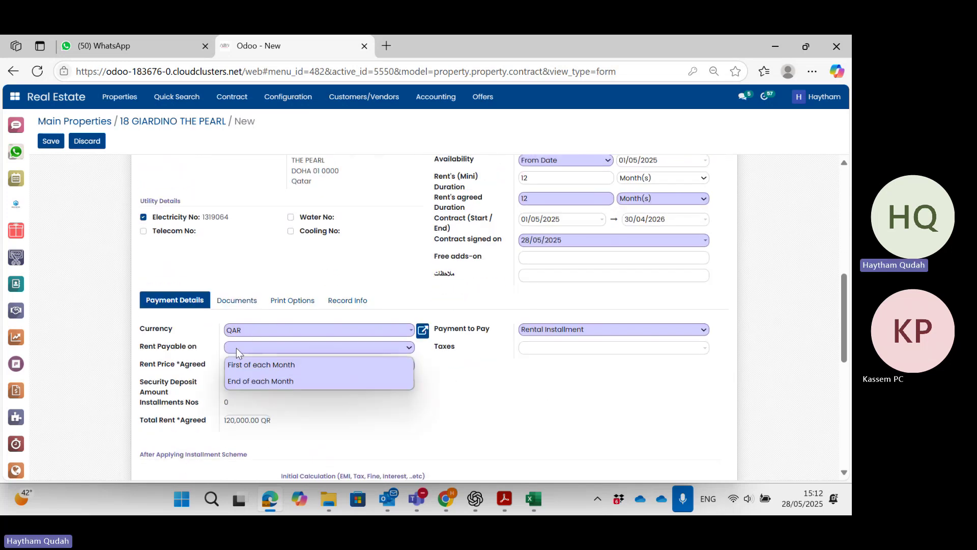
left_click(245, 363)
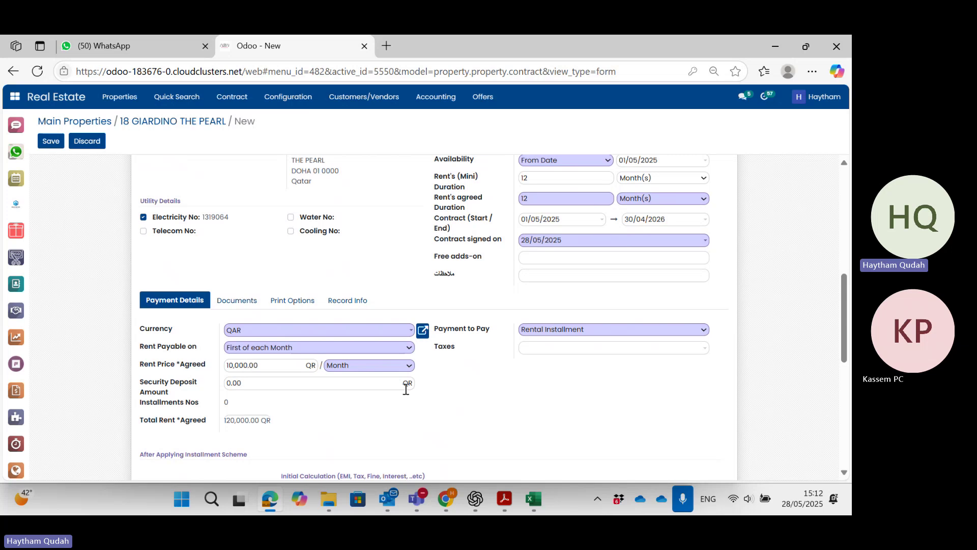
scroll(504, 394, "down", 2)
scroll(504, 394, "up", 4)
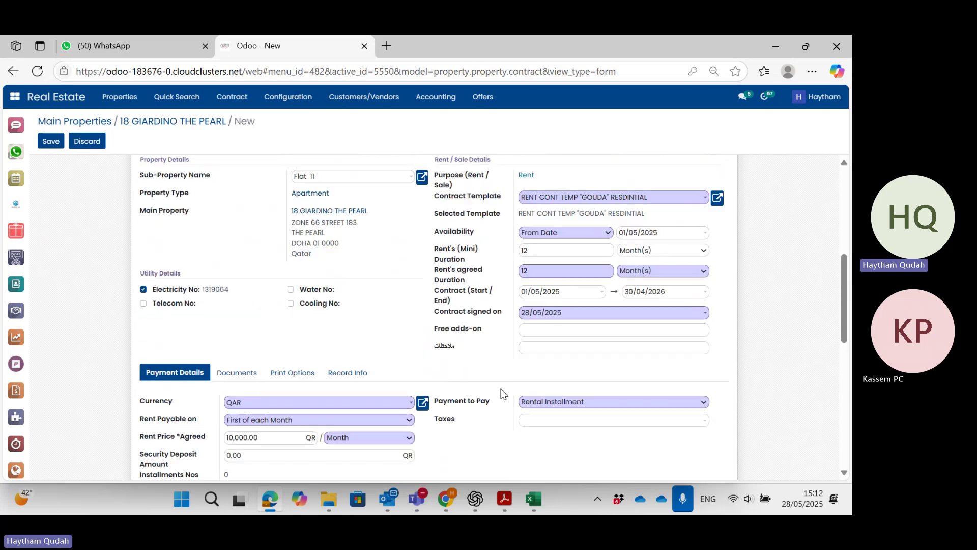
scroll(504, 394, "down", 3)
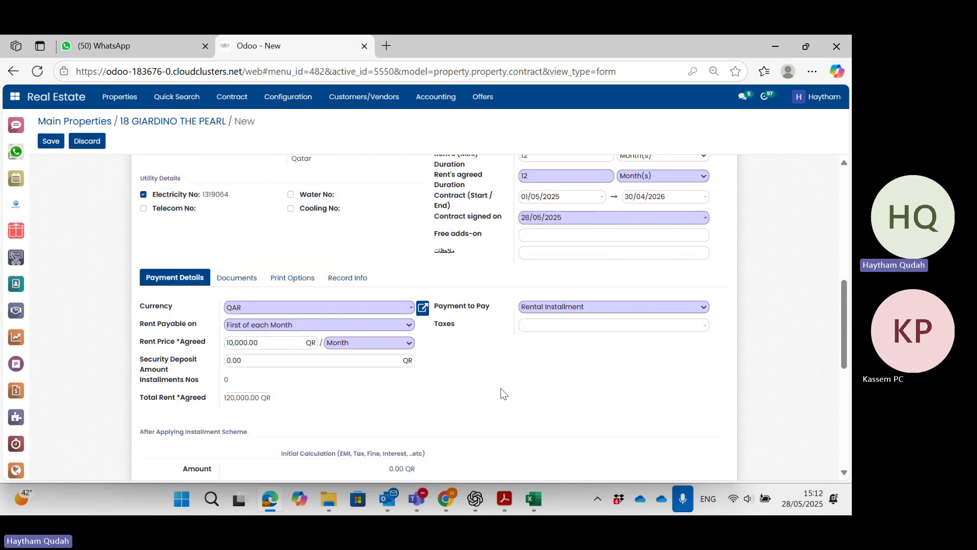
scroll(504, 394, "up", 1)
scroll(503, 394, "down", 1)
scroll(503, 393, "up", 1)
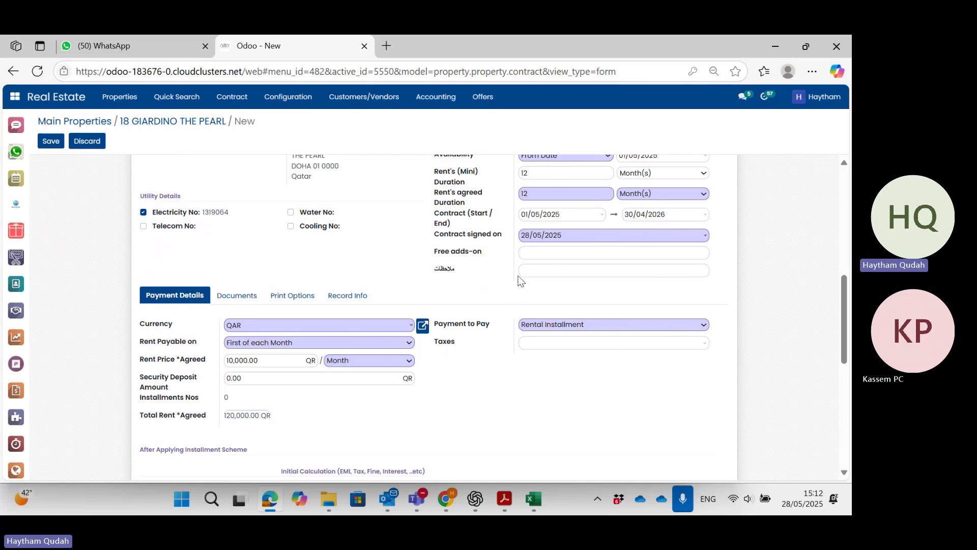
left_click(544, 251)
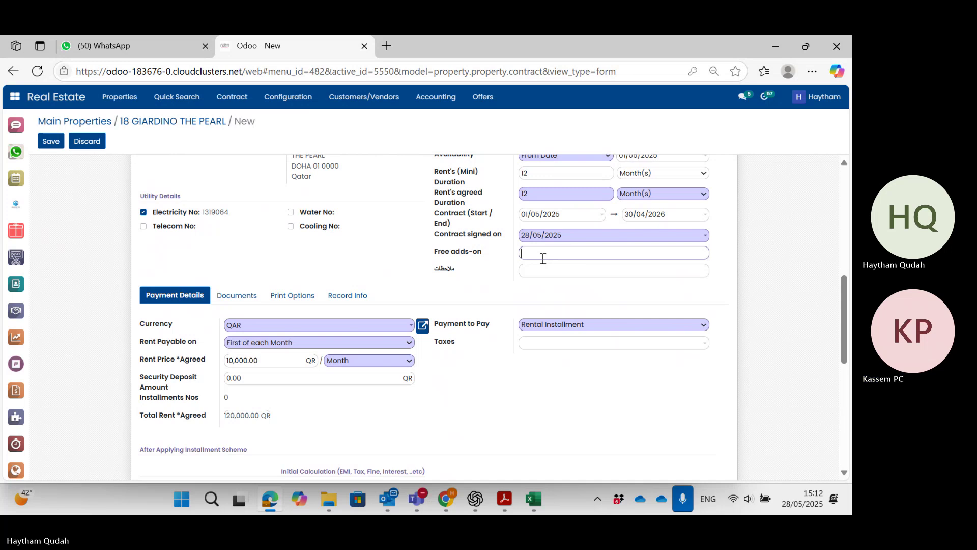
scroll(545, 259, "up", 5)
scroll(542, 262, "up", 2)
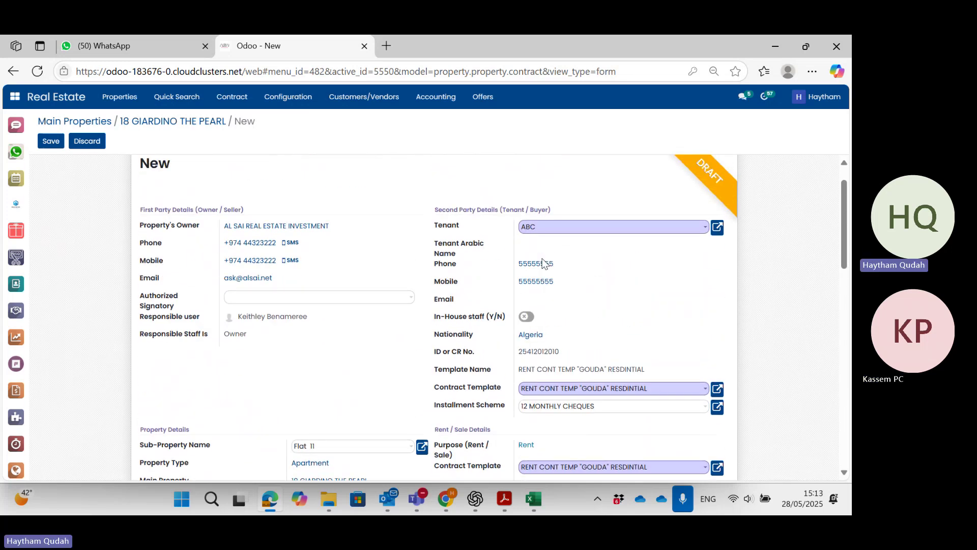
Generate the 12 monthly rent installments and confirm the Flat 11 contract.
scroll(245, 198, "up", 1)
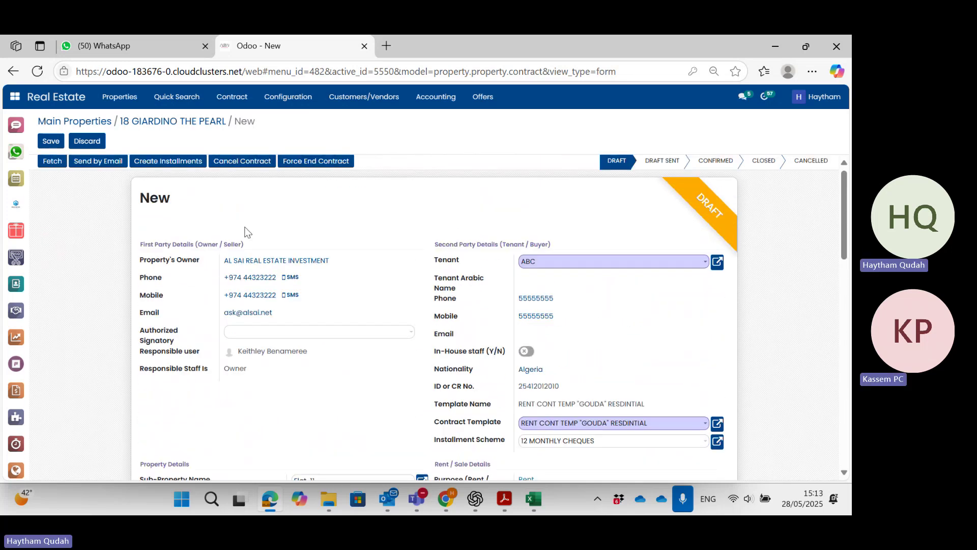
left_click(173, 161)
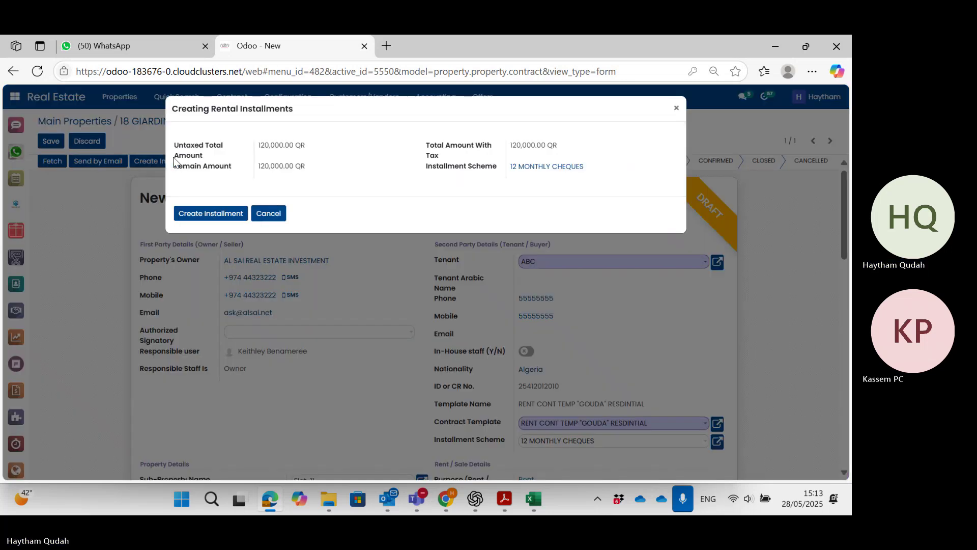
left_click(202, 213)
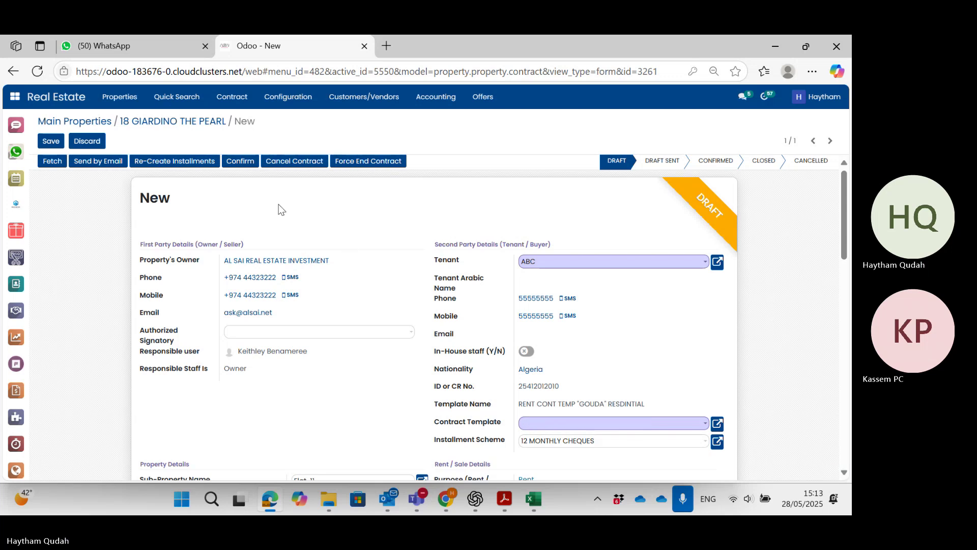
left_click(247, 160)
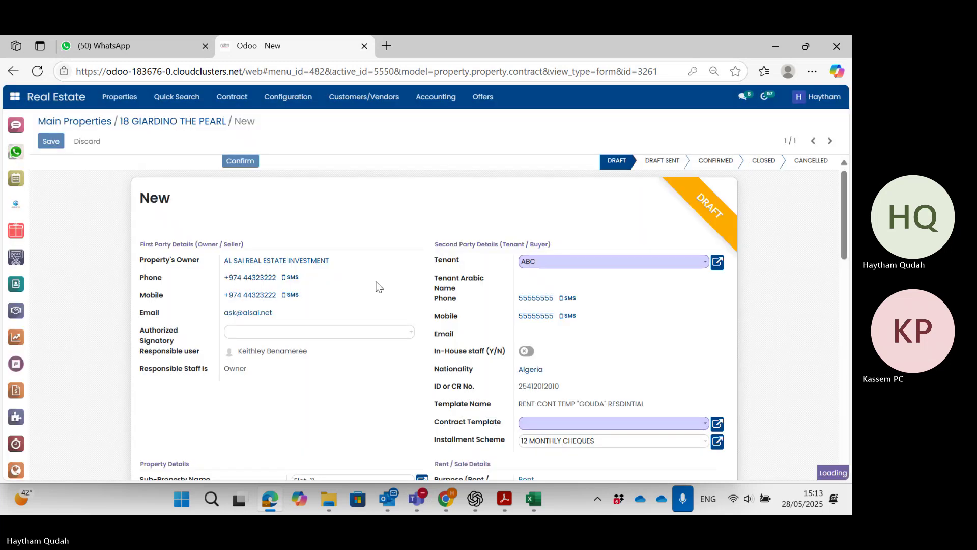
Show the Rent Installments SoA tab listing the 10,000.00 QR monthly installments, all Not Paid.
scroll(377, 285, "down", 2)
scroll(377, 285, "down", 5)
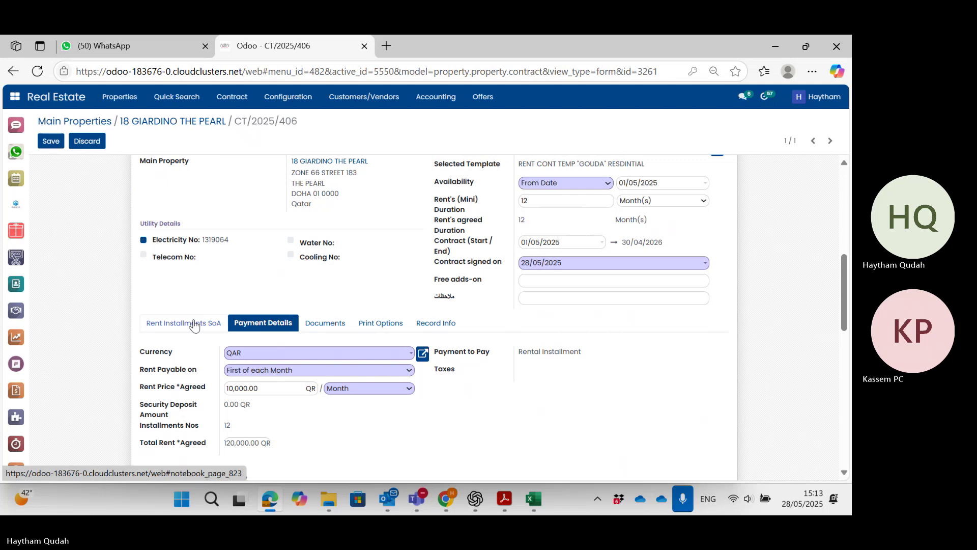
left_click(194, 324)
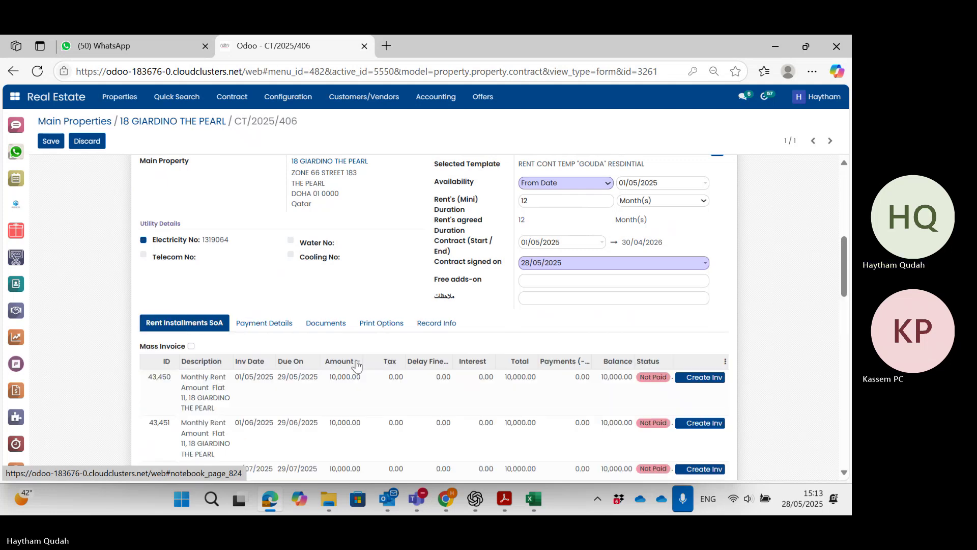
scroll(356, 365, "down", 3)
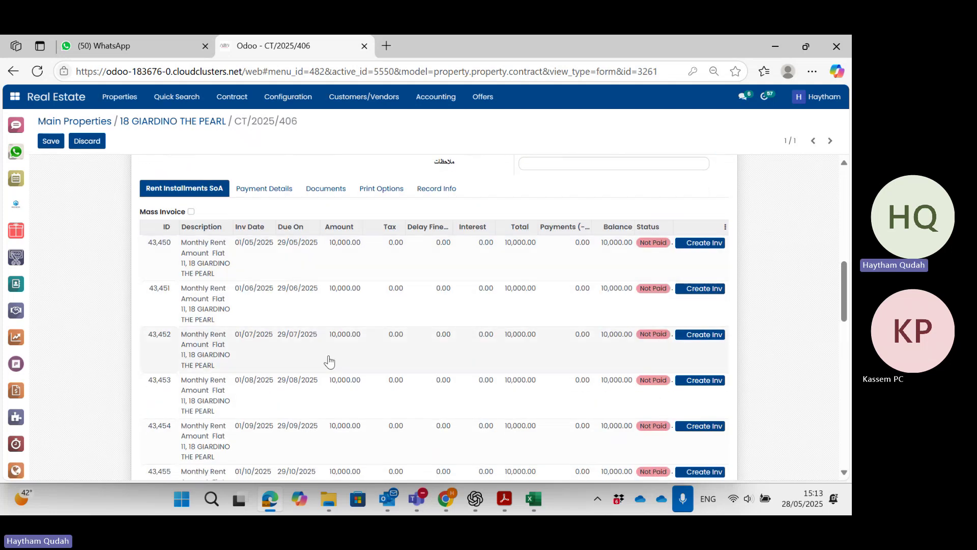
scroll(481, 375, "up", 5)
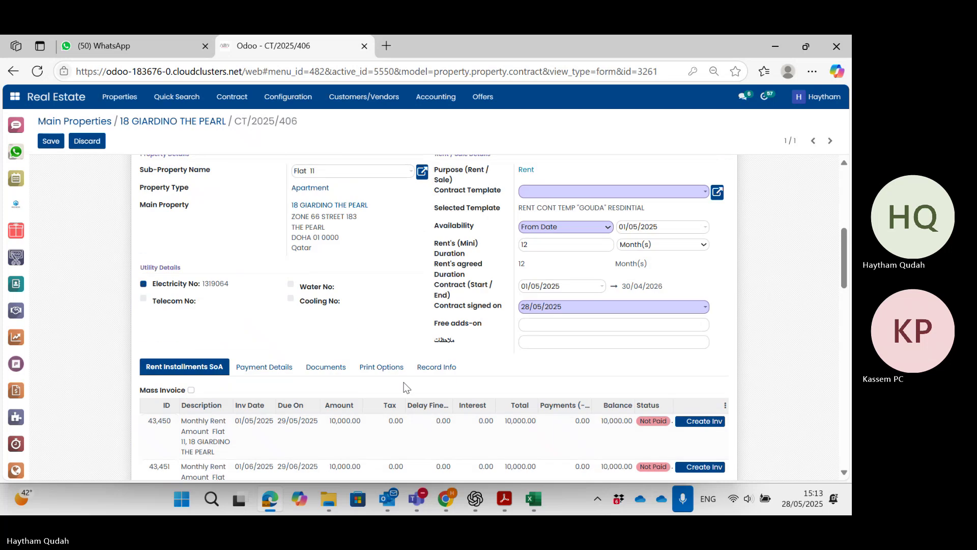
scroll(399, 479, "up", 5)
scroll(398, 479, "down", 12)
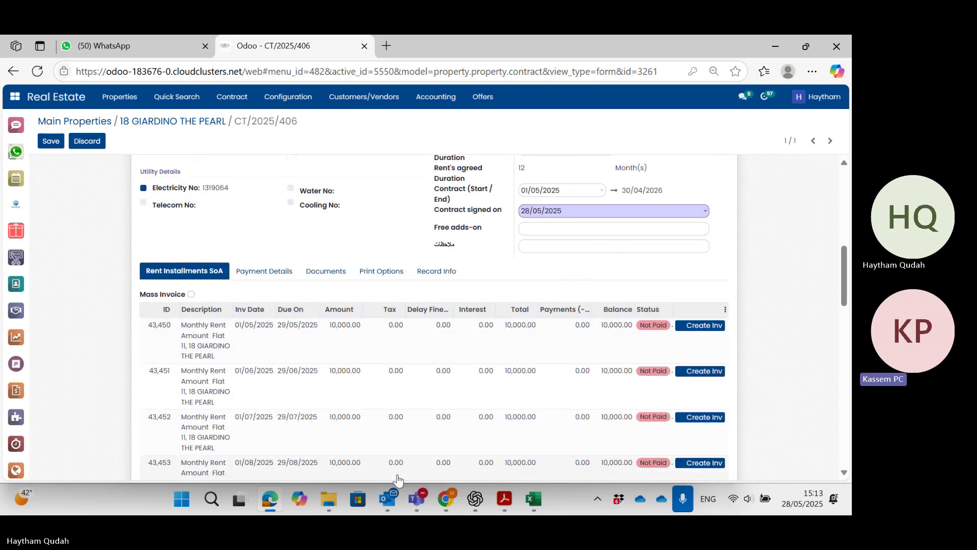
scroll(398, 479, "up", 1)
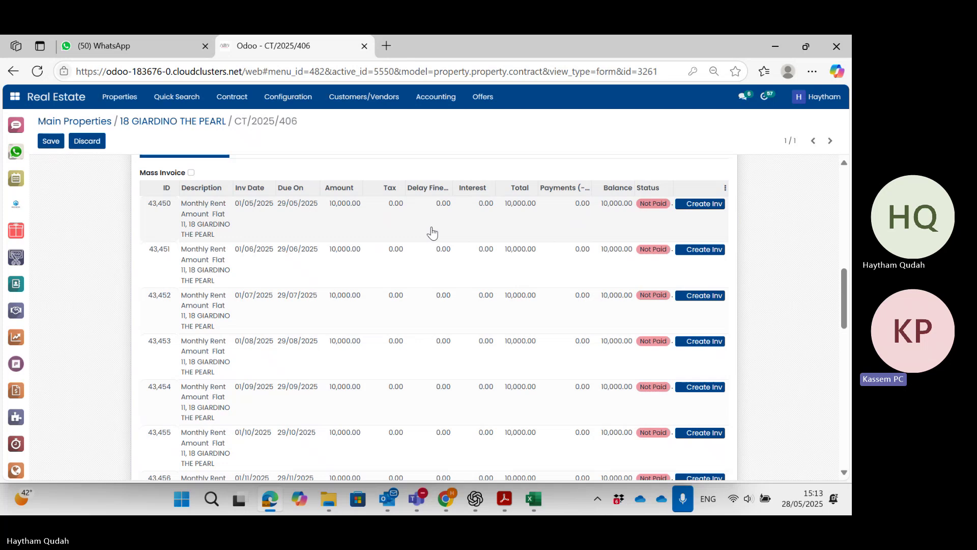
scroll(501, 227, "up", 1)
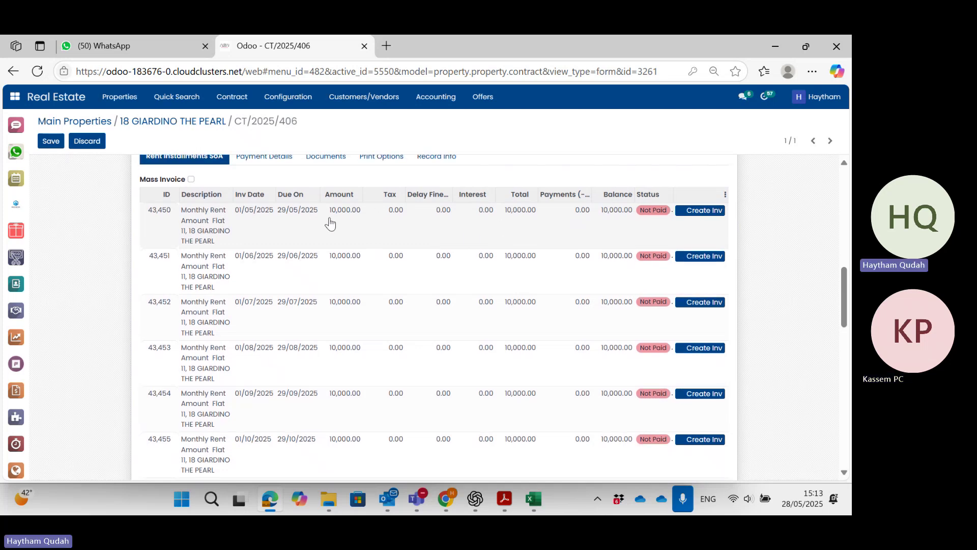
scroll(395, 225, "up", 3)
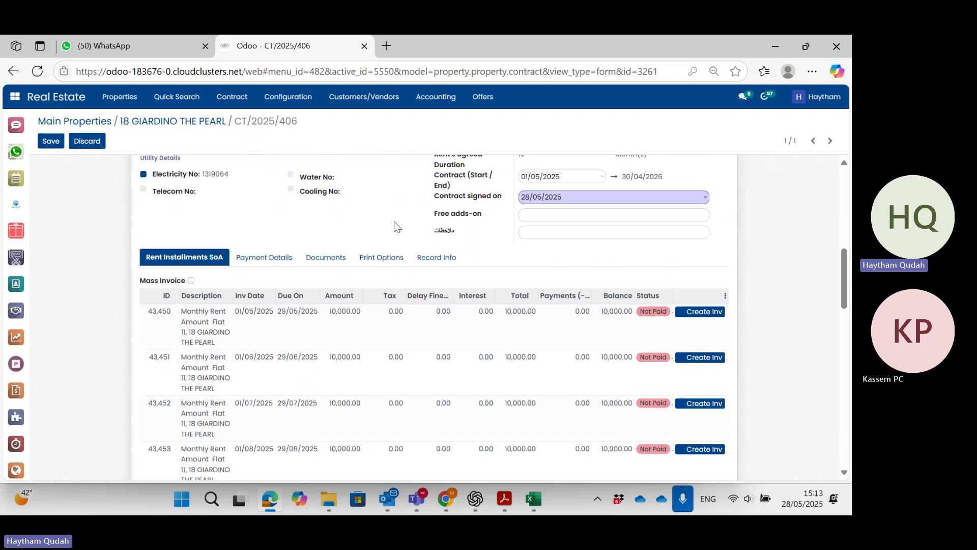
scroll(397, 226, "down", 3)
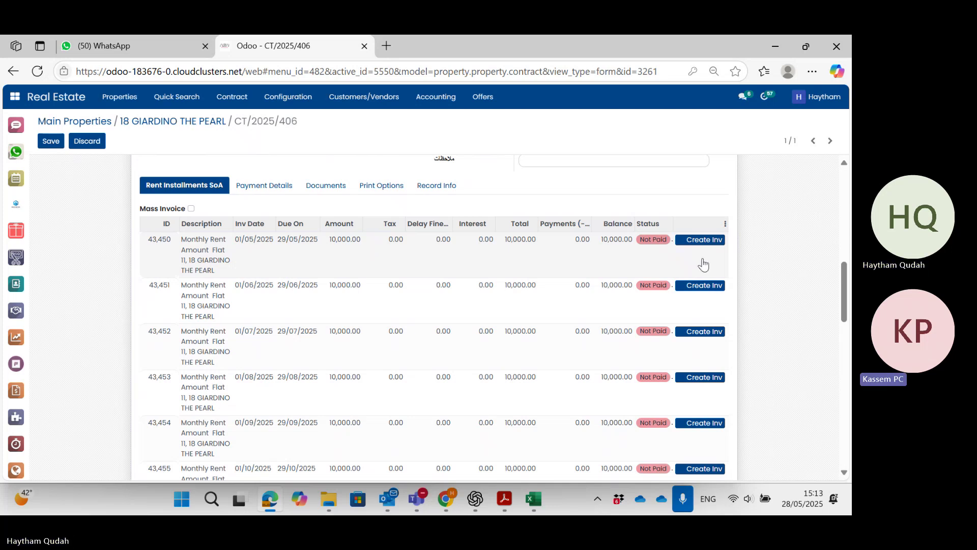
left_click(574, 257)
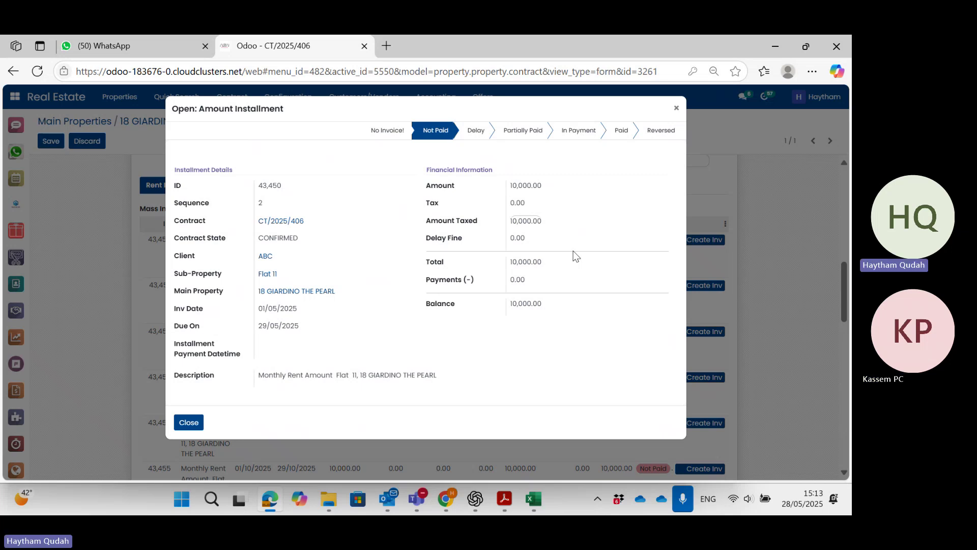
left_click(188, 425)
scroll(484, 316, "down", 1)
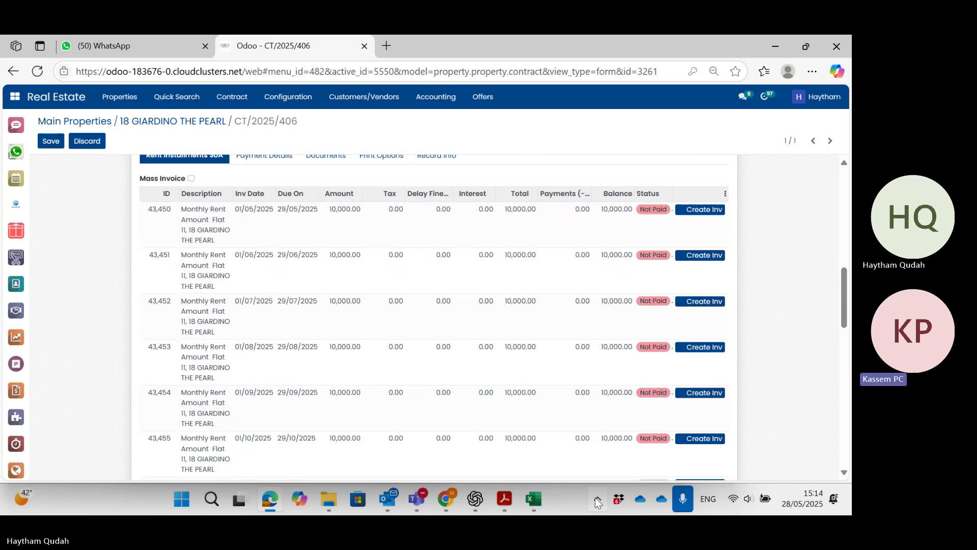
left_click(598, 502)
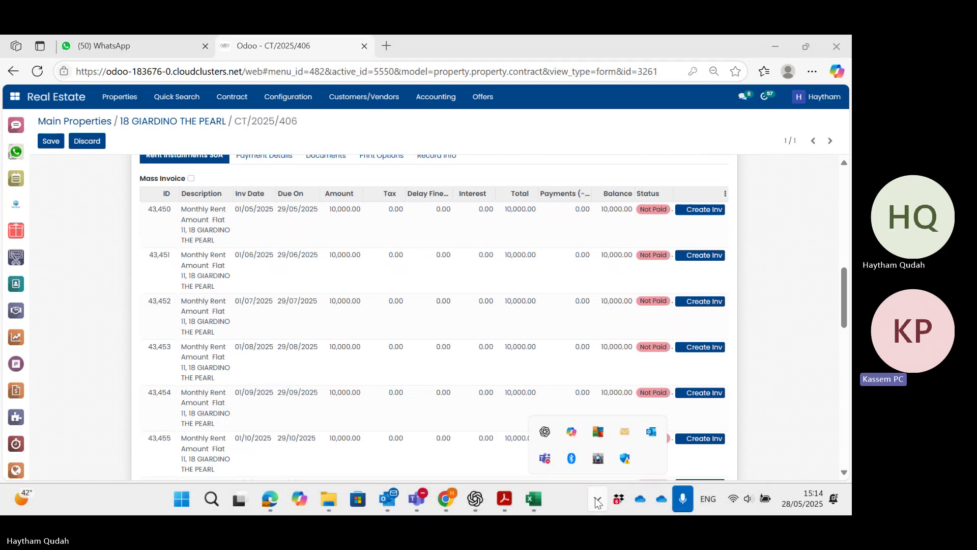
left_click(598, 502)
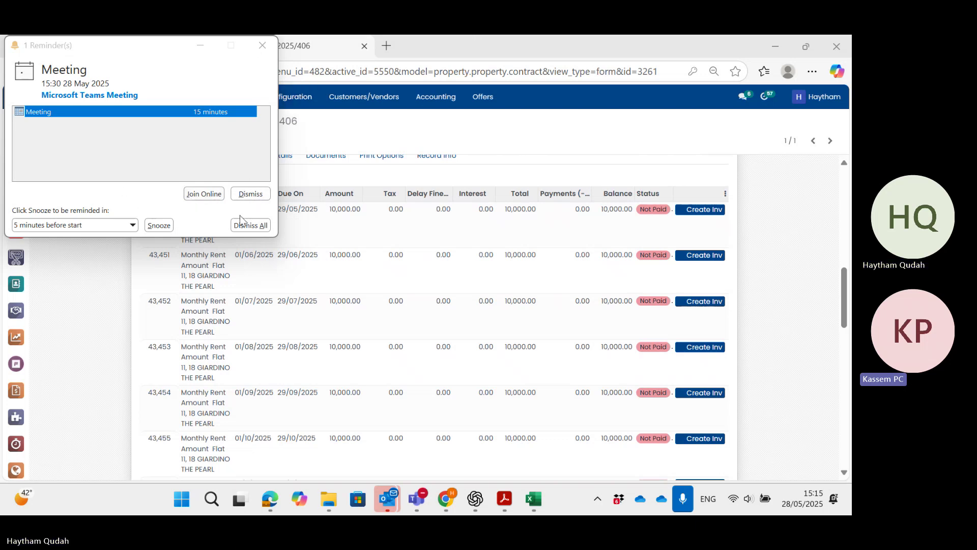
left_click(243, 194)
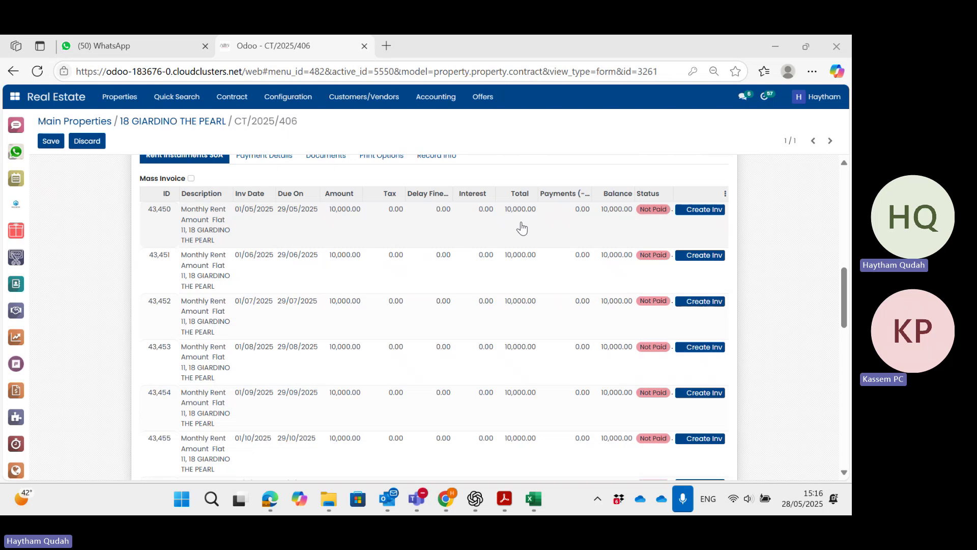
Enable Mass Invoice on contract CT/2025/406 and create invoices for all installments.
scroll(560, 234, "up", 1)
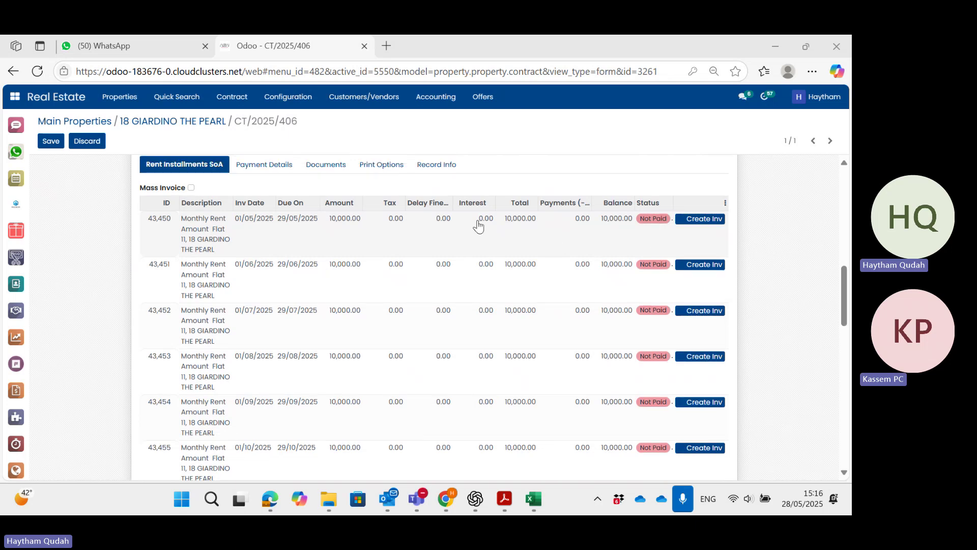
left_click(191, 188)
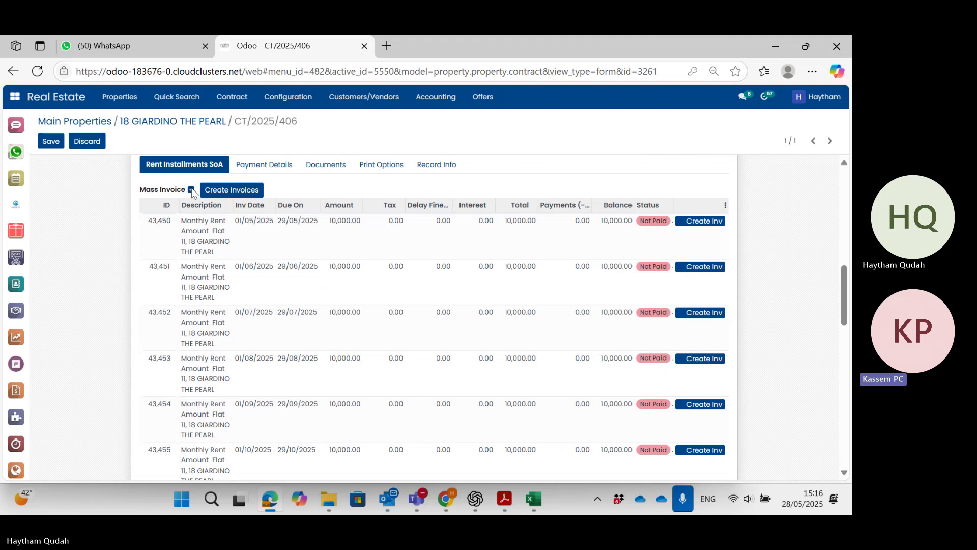
left_click(224, 194)
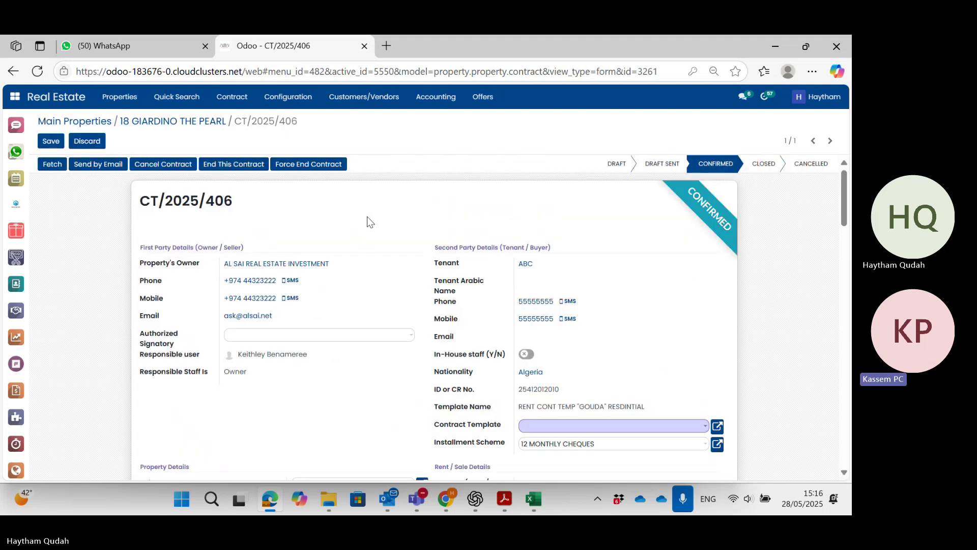
Scroll to the Rent Installments SoA table showing each installment's linked invoice.
scroll(367, 218, "down", 2)
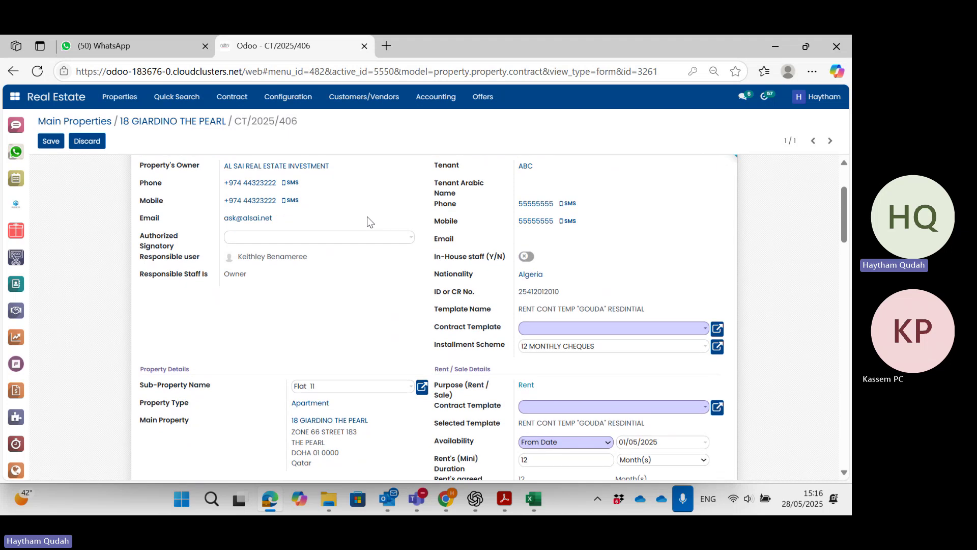
scroll(368, 218, "down", 10)
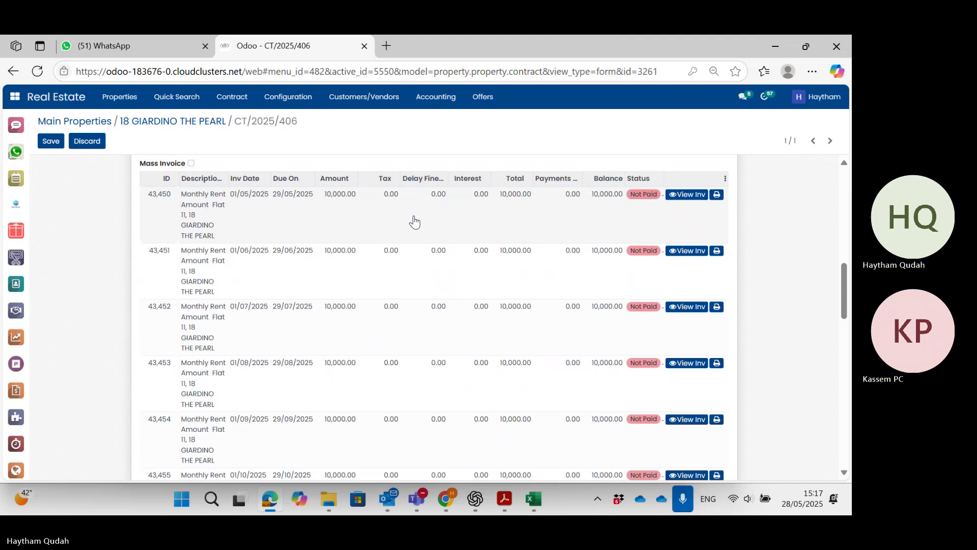
scroll(343, 210, "up", 1)
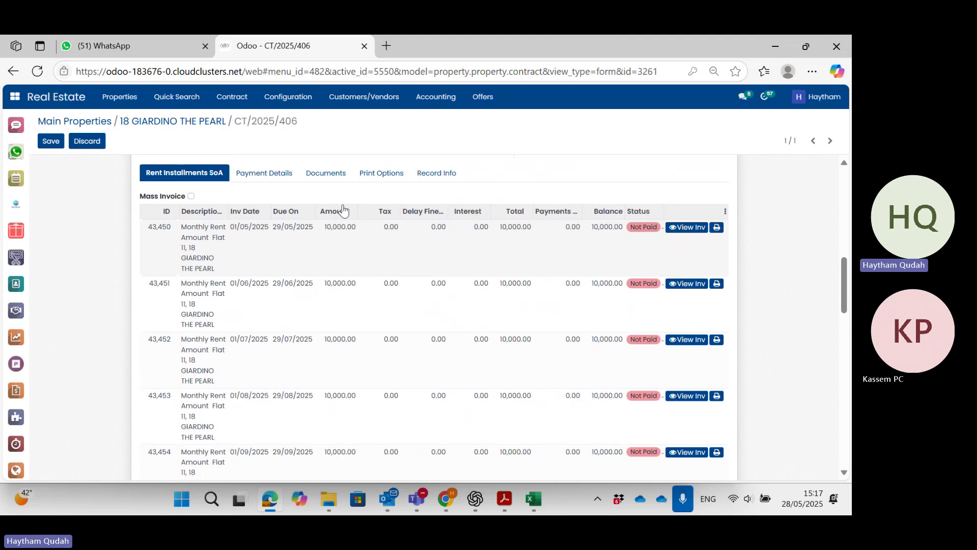
scroll(344, 210, "down", 1)
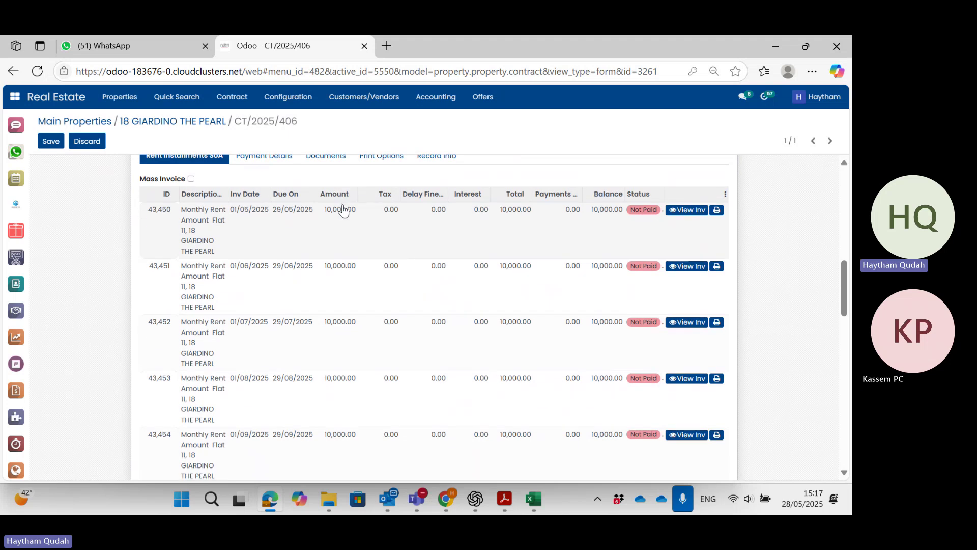
scroll(343, 209, "up", 1)
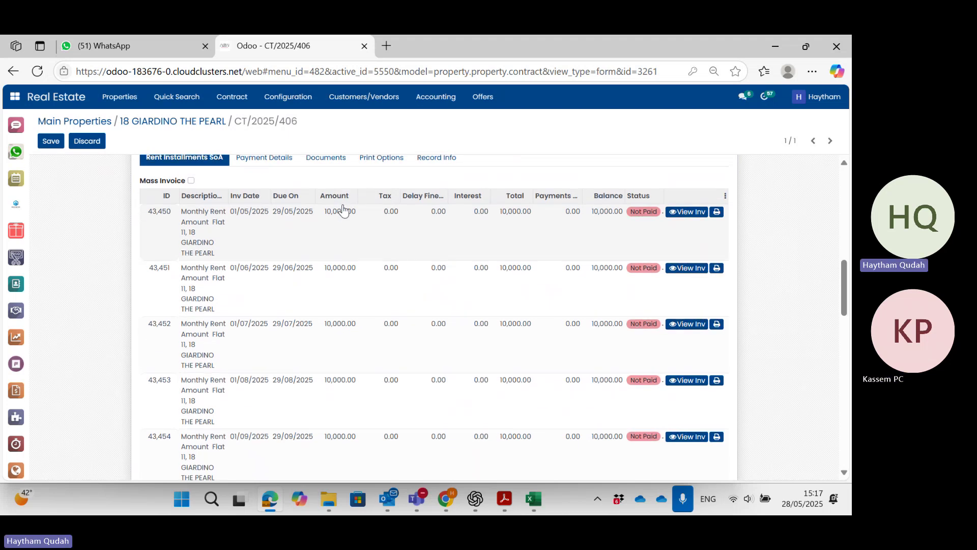
scroll(343, 210, "down", 1)
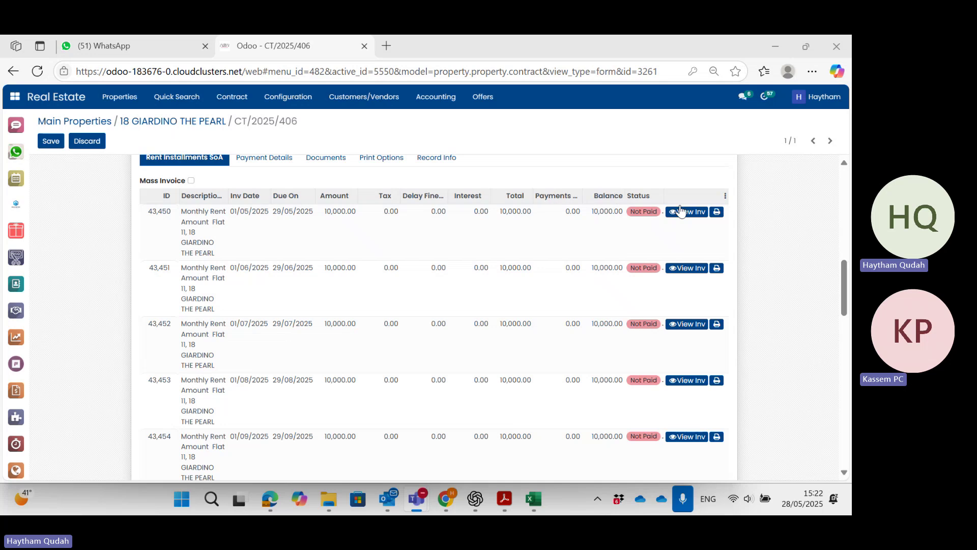
Open the draft invoice for the 01/05/2025 installment, with its single 10,000 QR rent line.
left_click(698, 215)
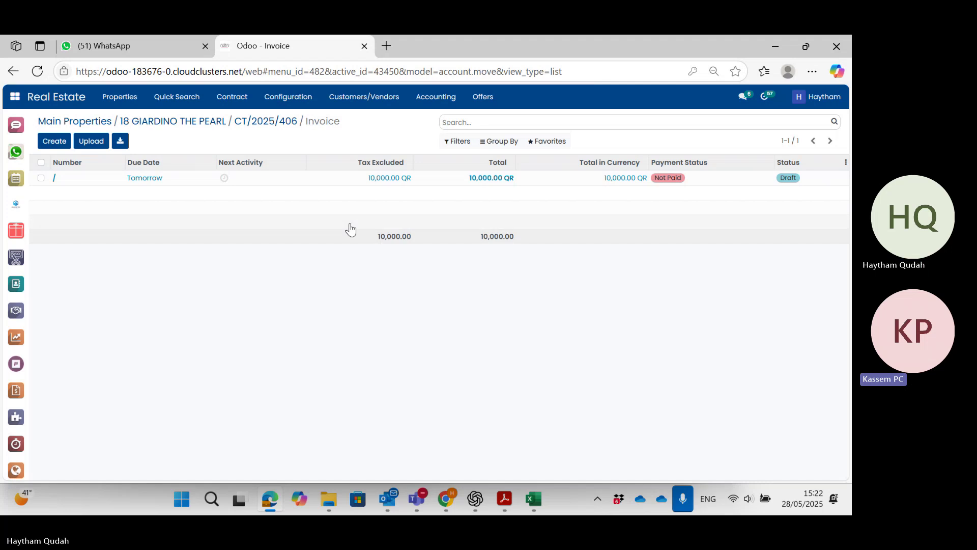
left_click(294, 181)
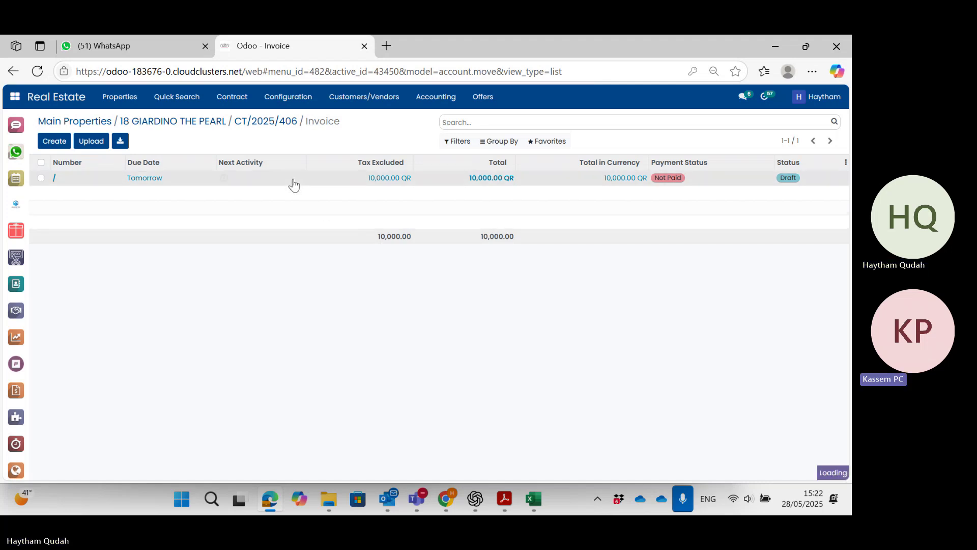
scroll(375, 218, "down", 1)
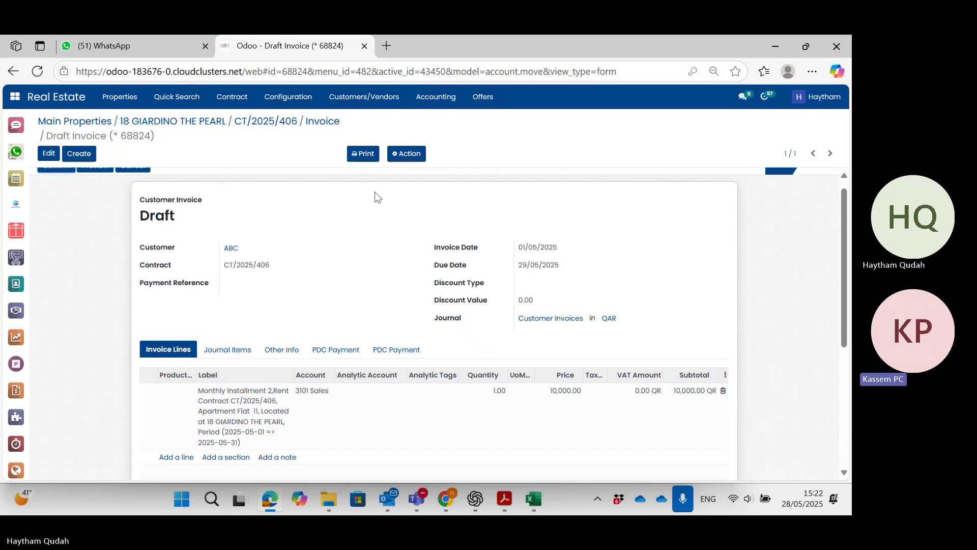
scroll(377, 197, "down", 1)
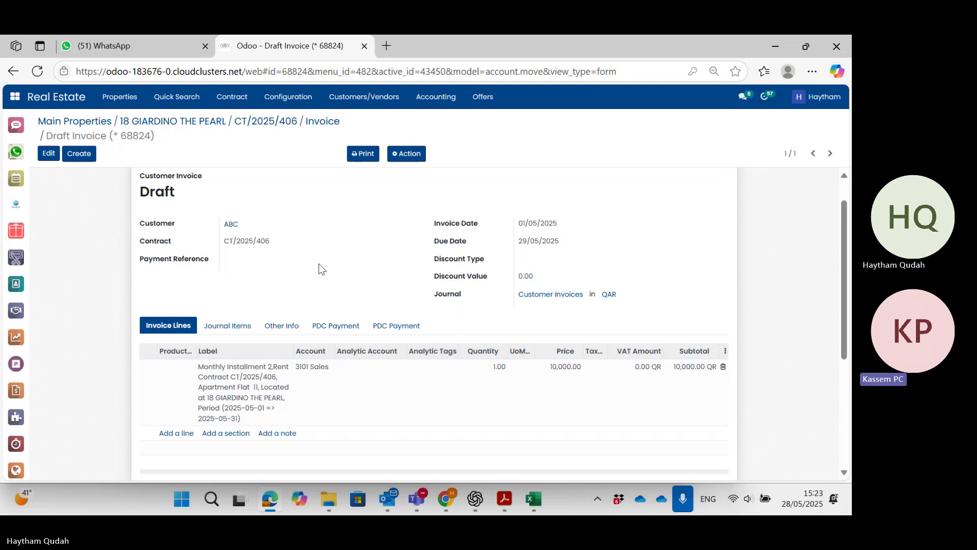
Save the draft invoice, then review its Journal Items and Other Info tabs.
left_click(48, 155)
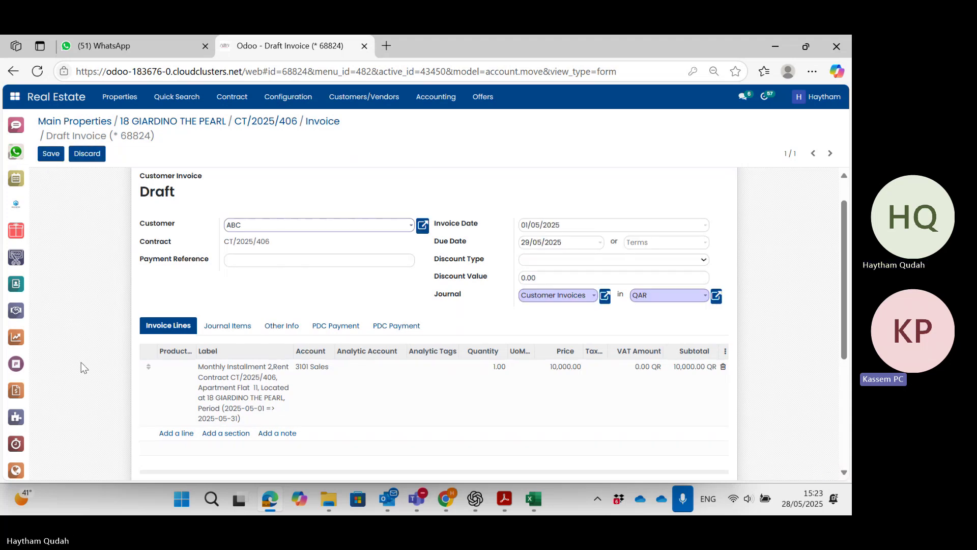
left_click(53, 160)
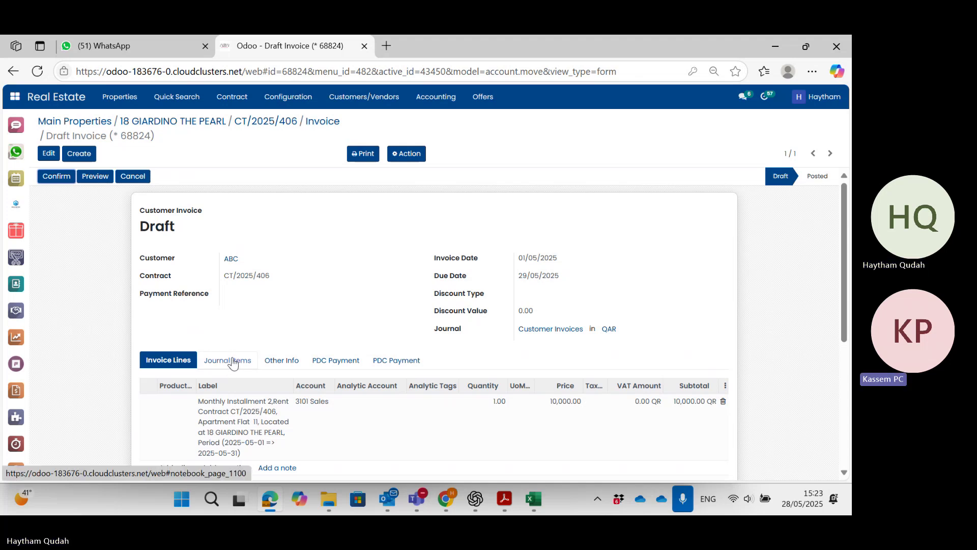
left_click(233, 363)
scroll(233, 363, "down", 1)
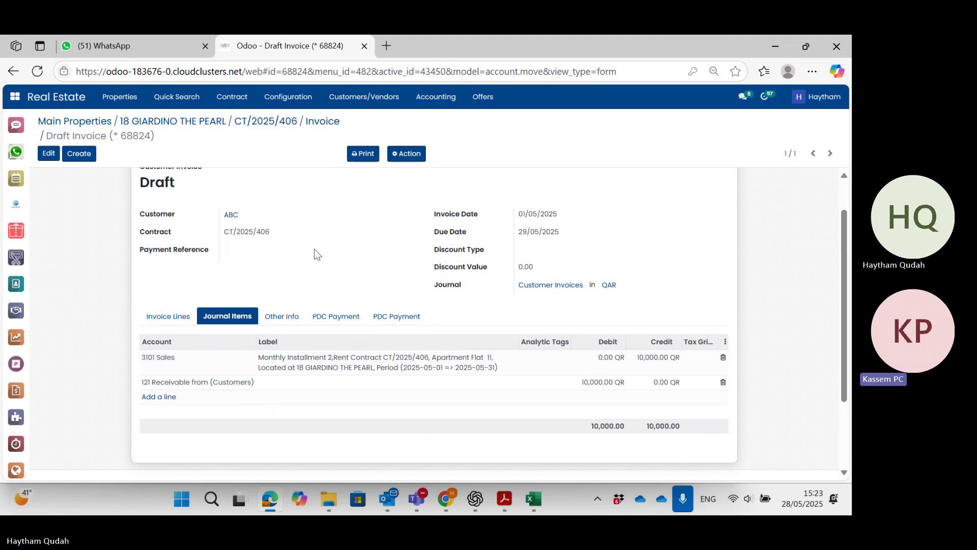
left_click(288, 318)
scroll(288, 317, "down", 1)
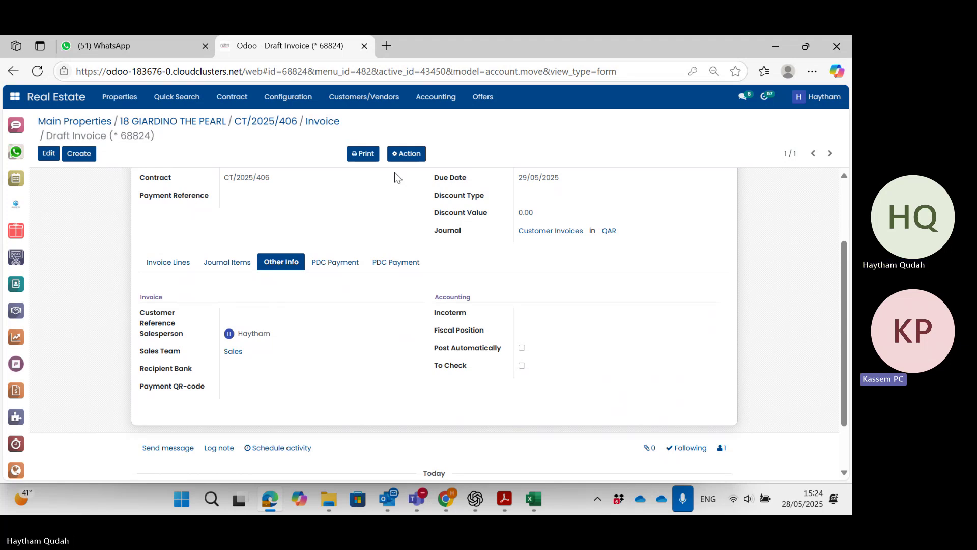
Confirm both PDC Payment lists on the draft invoice are empty, then show its journal items again.
left_click(347, 267)
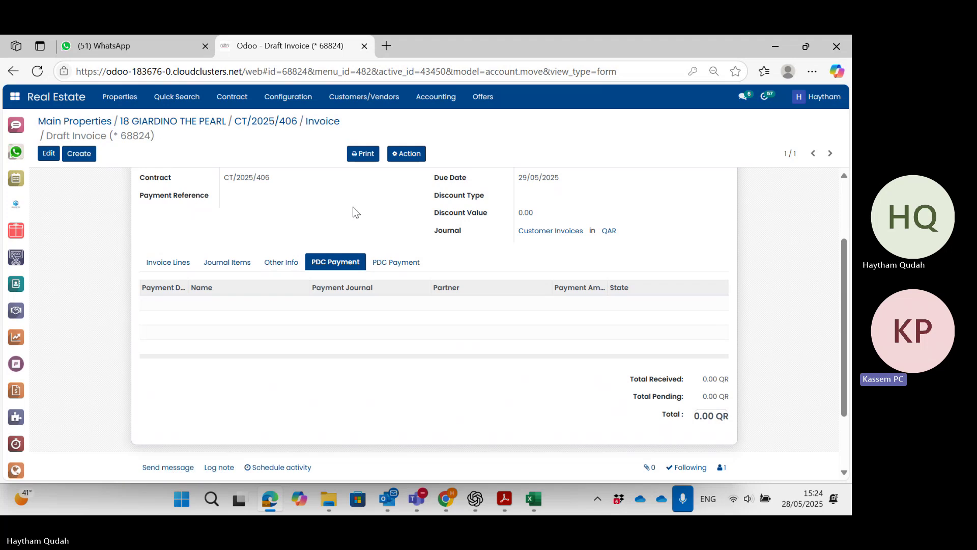
left_click(391, 262)
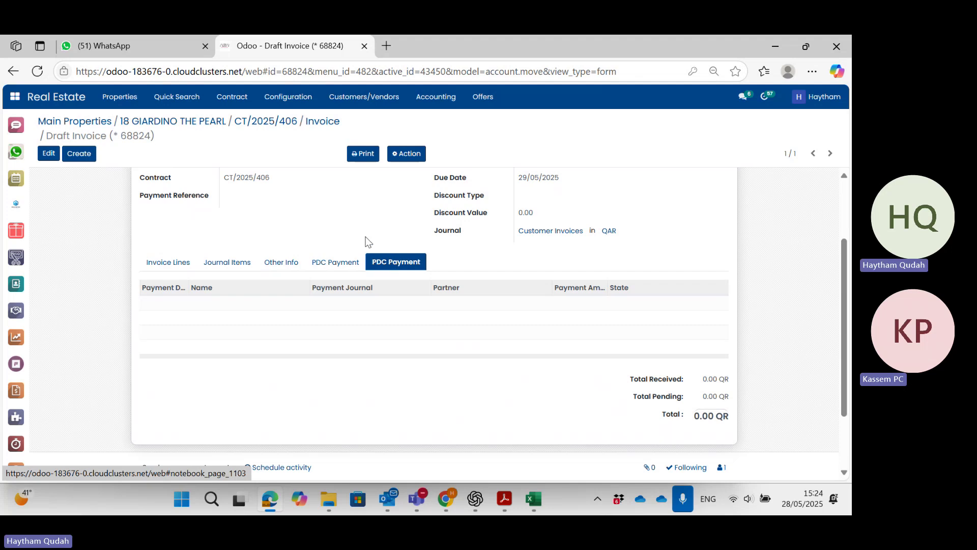
scroll(359, 224, "up", 1)
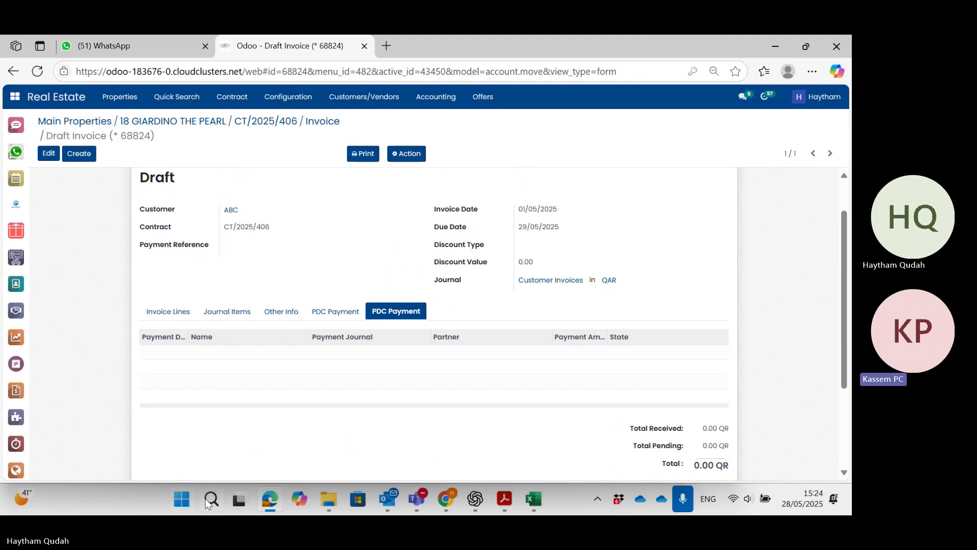
left_click(329, 314)
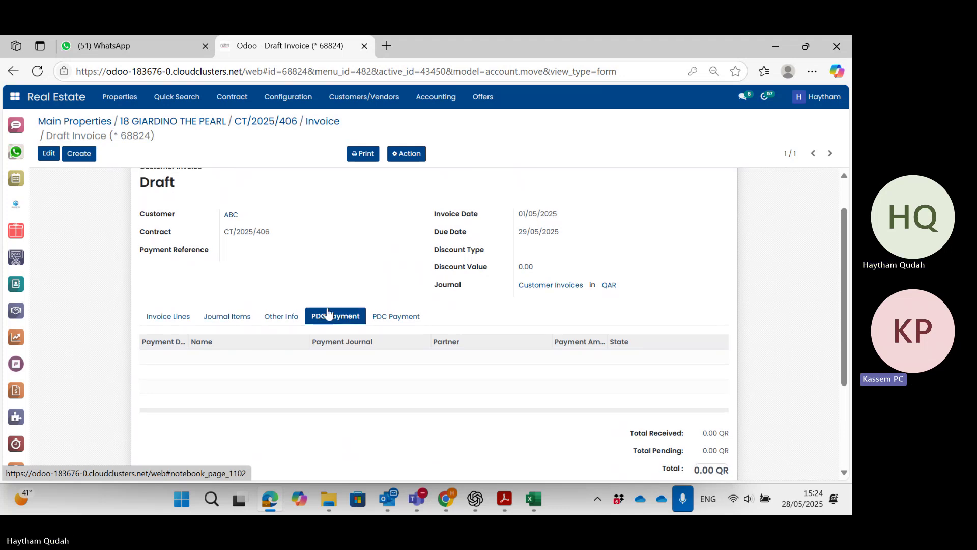
scroll(327, 311, "up", 2)
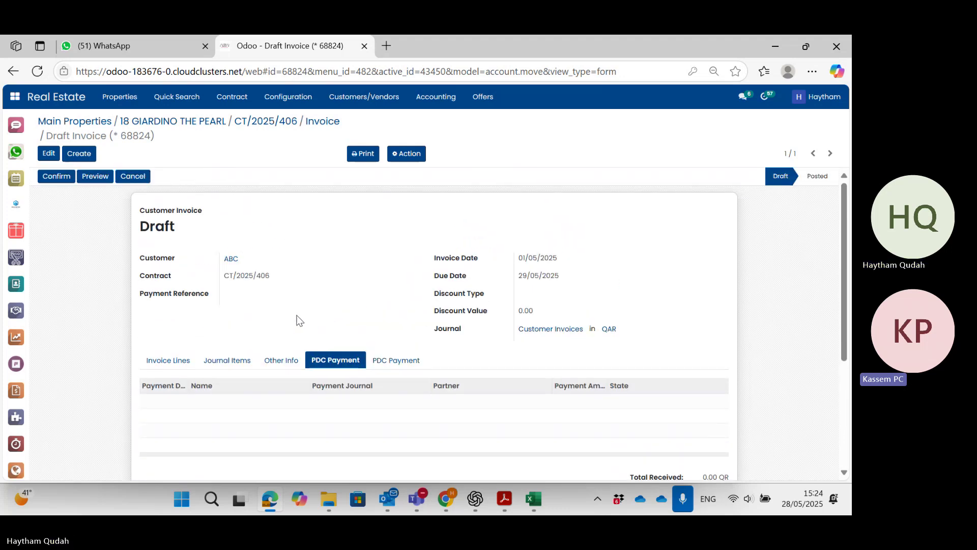
left_click(226, 359)
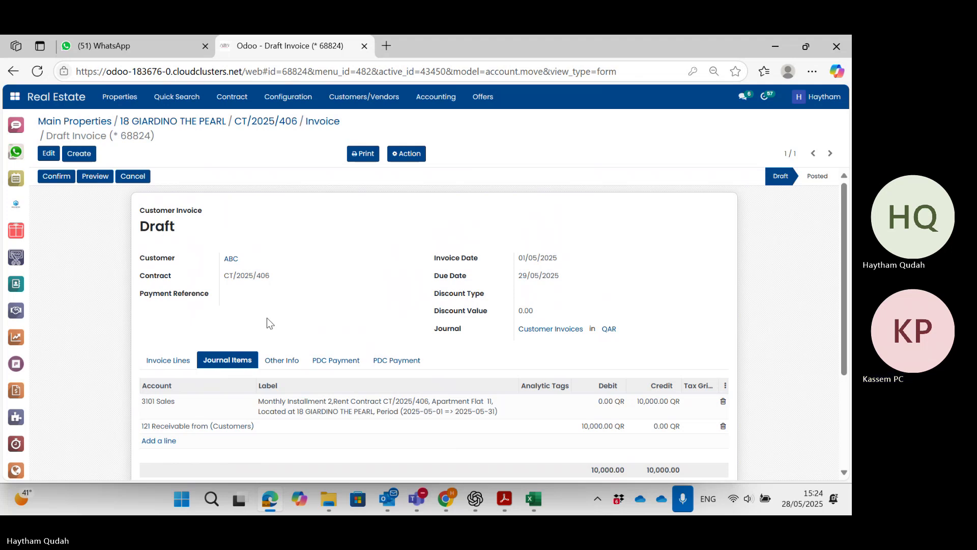
Confirm the draft rent invoice so it is posted as SI-2025-0031.
left_click(57, 177)
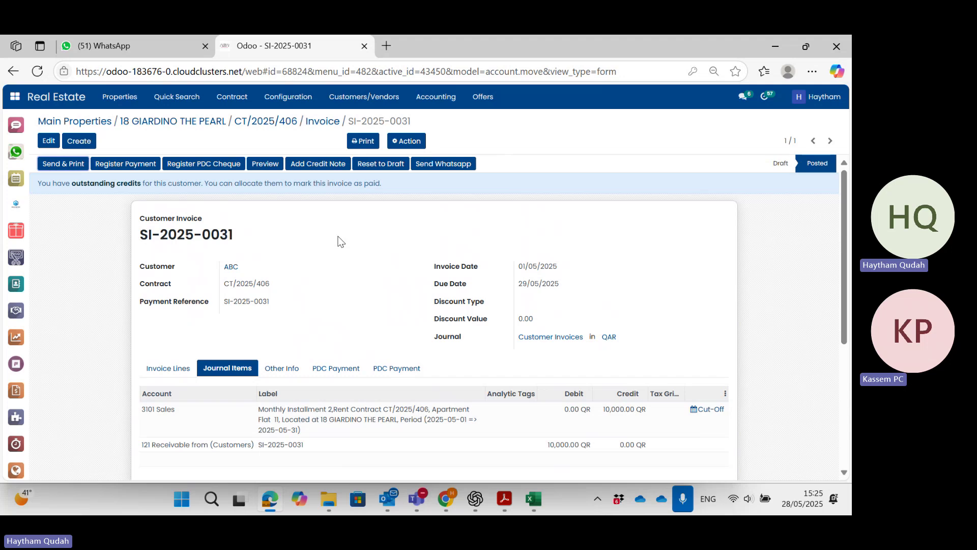
Show SI-2025-0031's invoice lines, its 10,000.00 QR amount due and the two 70,000.00 QR outstanding credits.
scroll(341, 241, "down", 3)
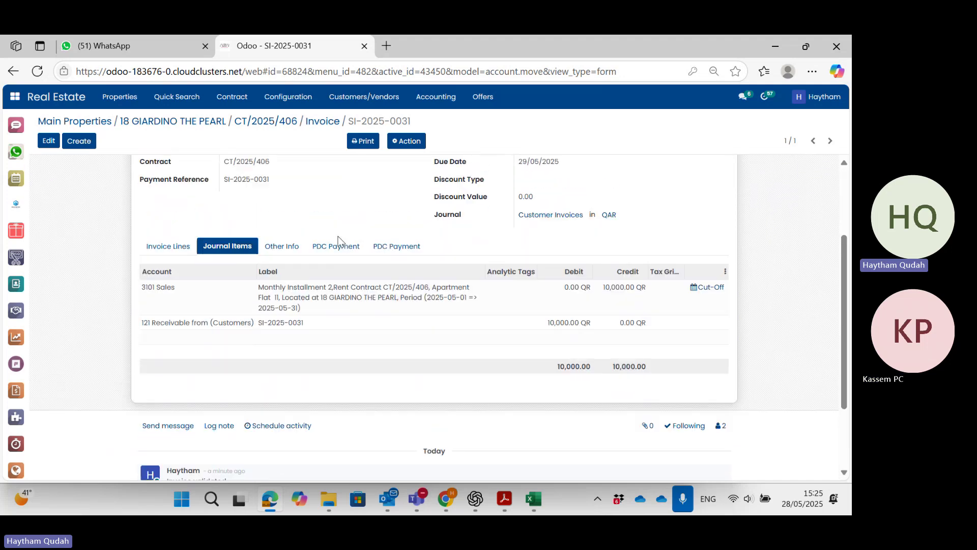
left_click(179, 247)
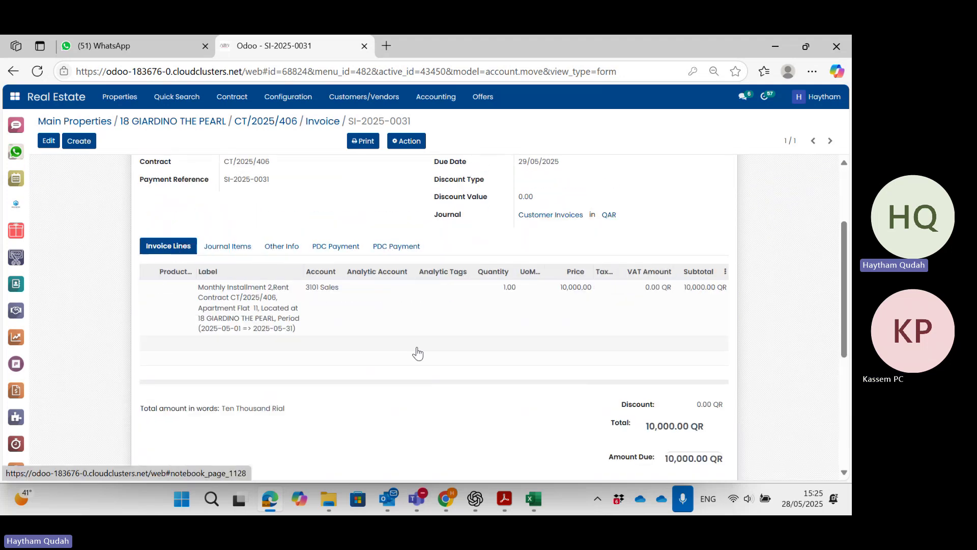
scroll(417, 353, "down", 2)
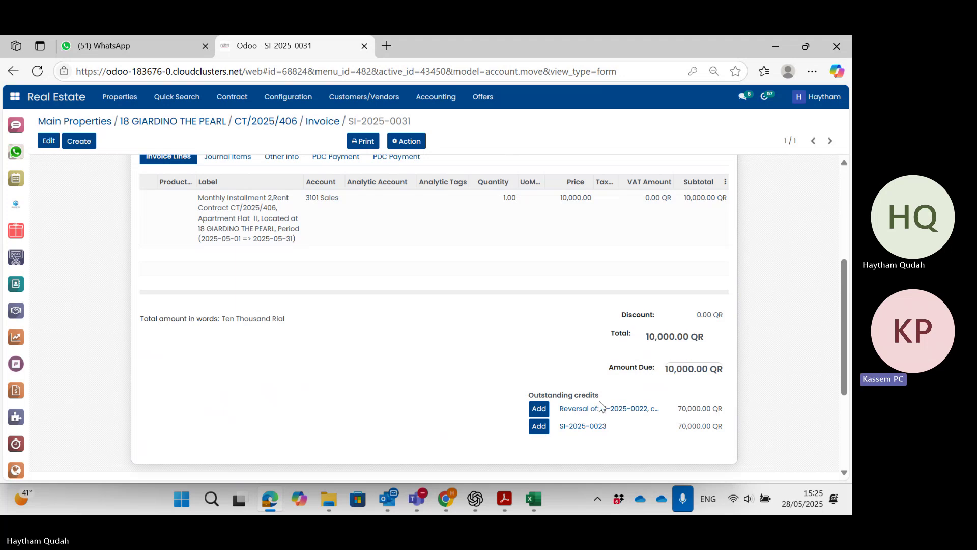
scroll(462, 346, "up", 3)
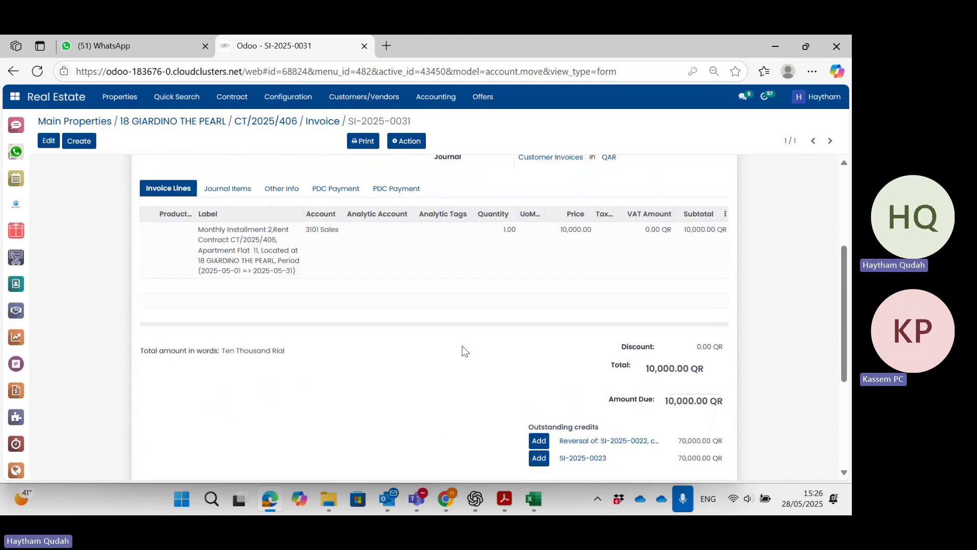
scroll(461, 350, "down", 2)
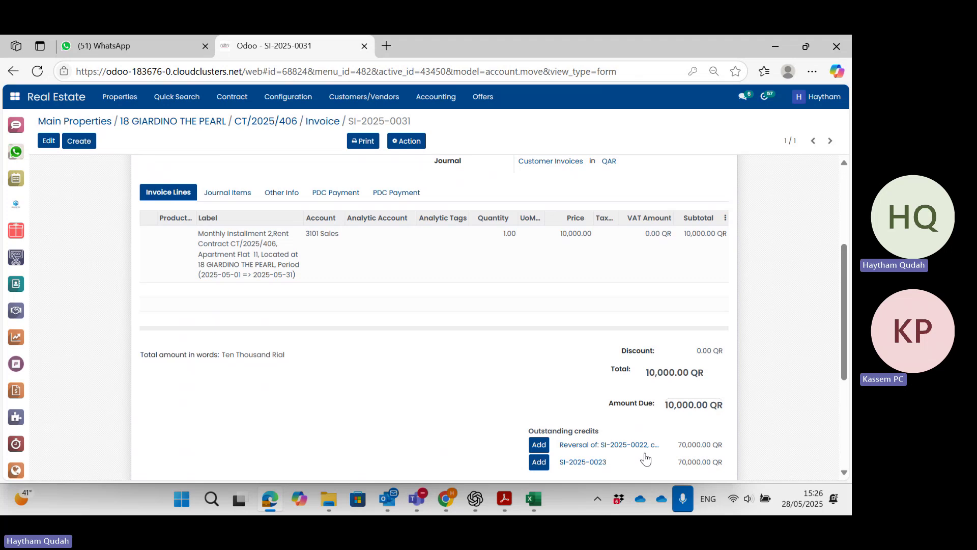
mouse_move(644, 446)
Open and review the RINV/2024/00001 credit note for SI-2025-0022, then return to invoice SI-2025-0031.
left_click(628, 448)
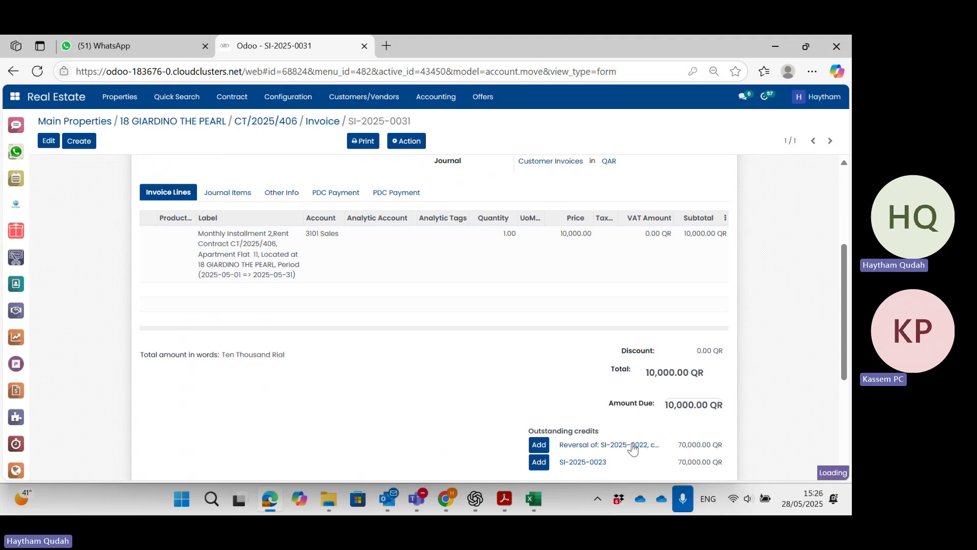
scroll(615, 429, "down", 1)
scroll(614, 429, "down", 1)
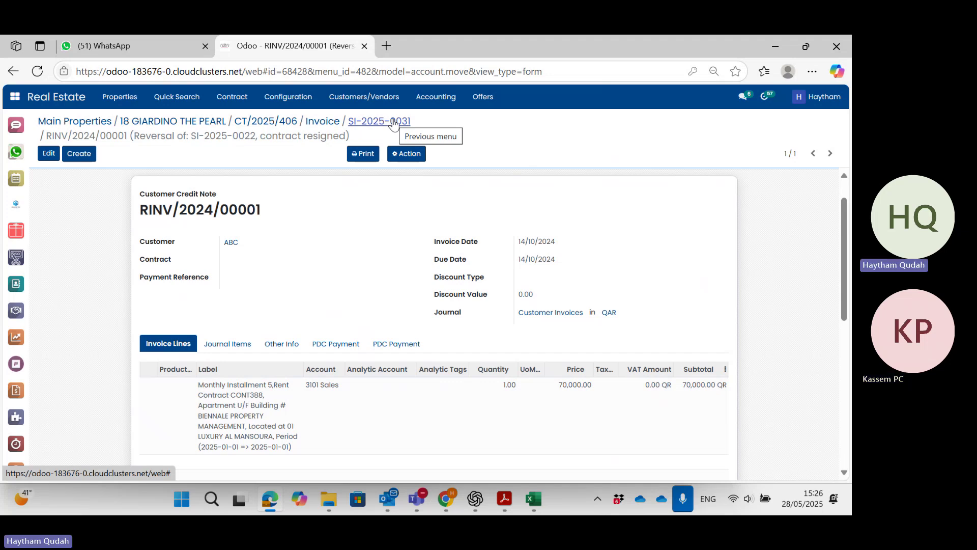
left_click(393, 123)
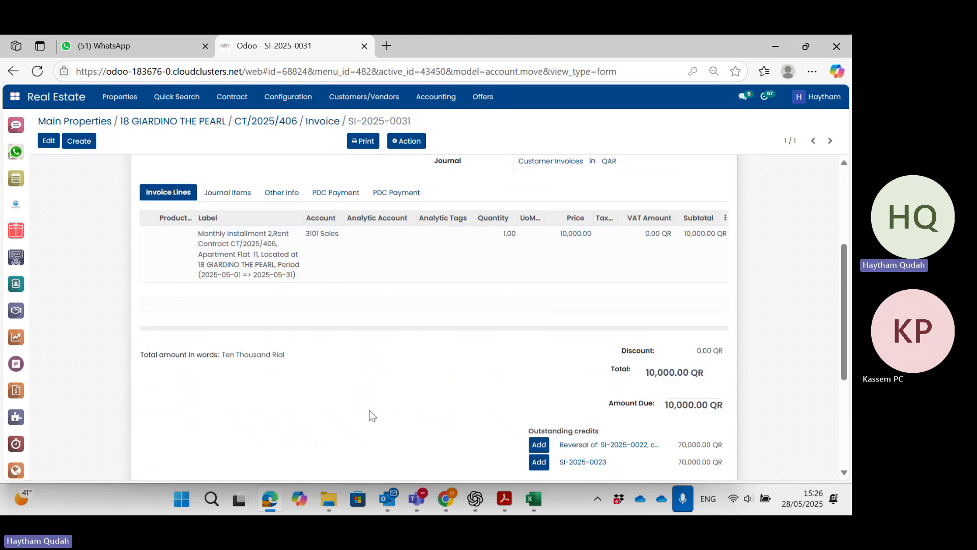
scroll(371, 415, "up", 1)
scroll(371, 416, "up", 3)
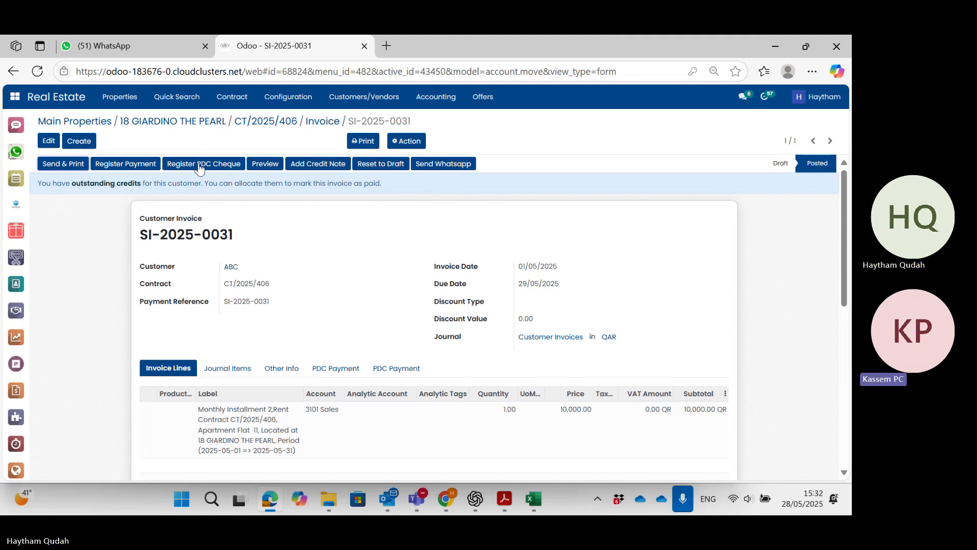
Start a PDC cheque payment for the invoice with the cheque number as reference and agent ABC.
left_click(198, 164)
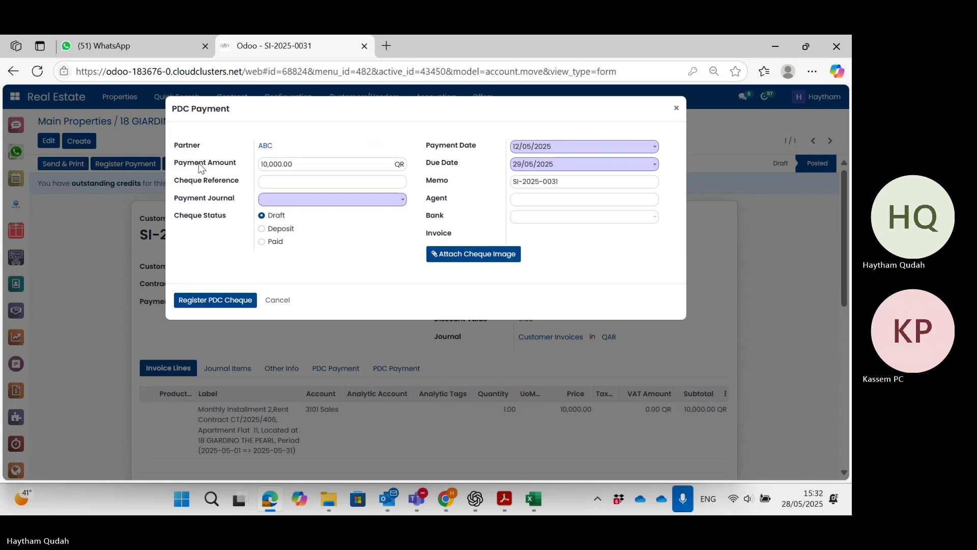
left_click(279, 181)
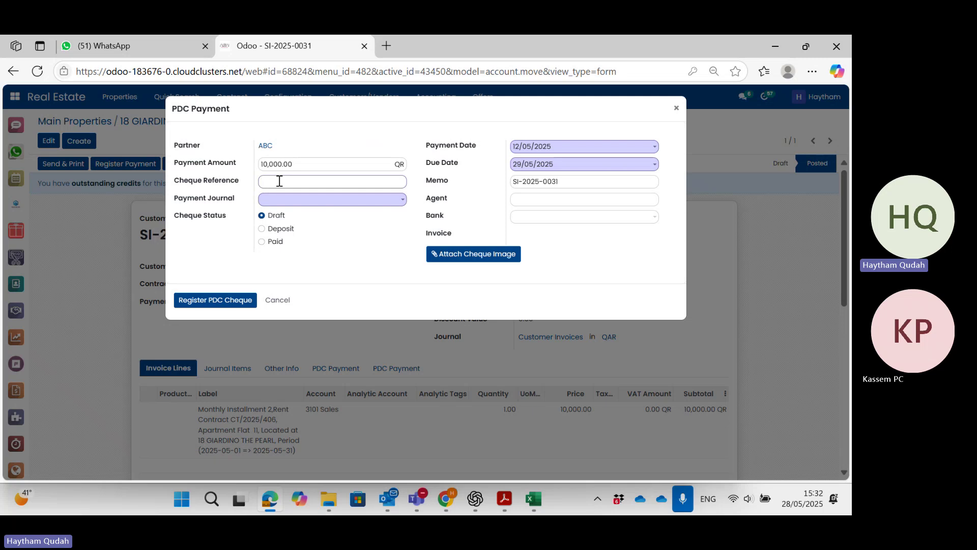
type("010")
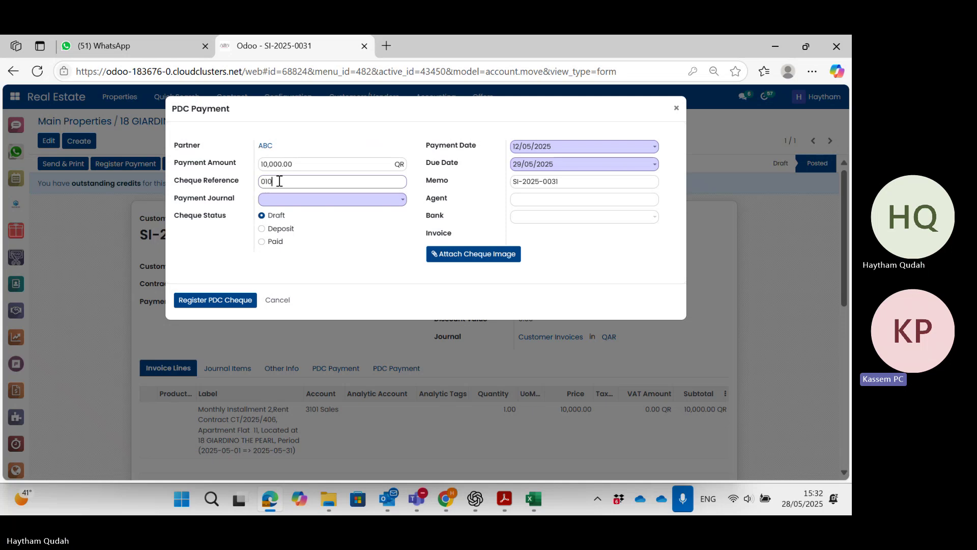
type("00023")
left_click(554, 201)
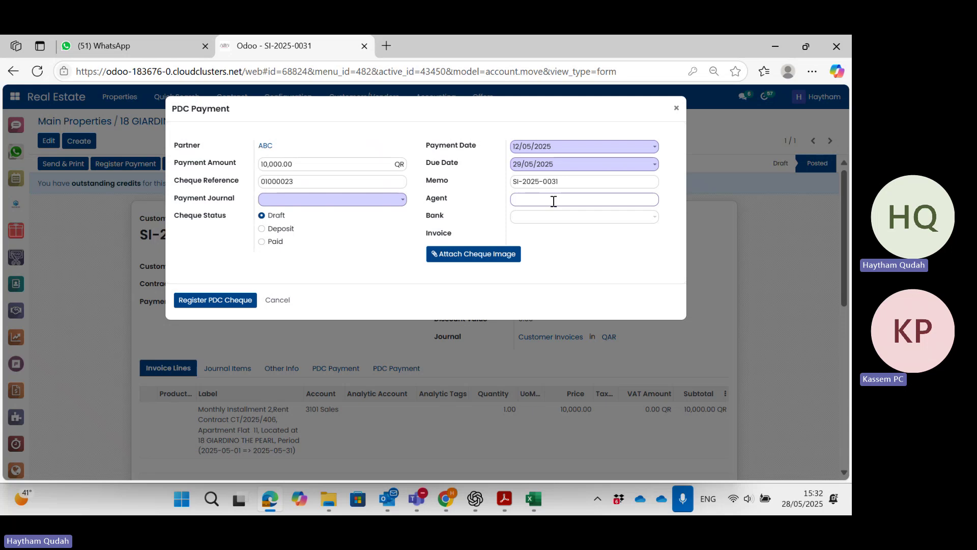
type("ABC")
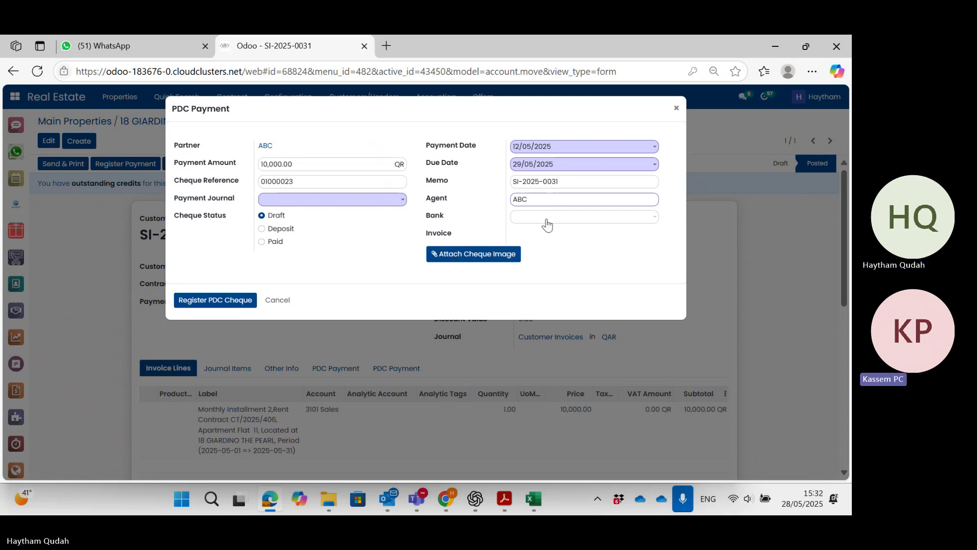
Set the cheque's bank to QNB and its payment journal to QNB Journals ACC 001.
left_click(547, 220)
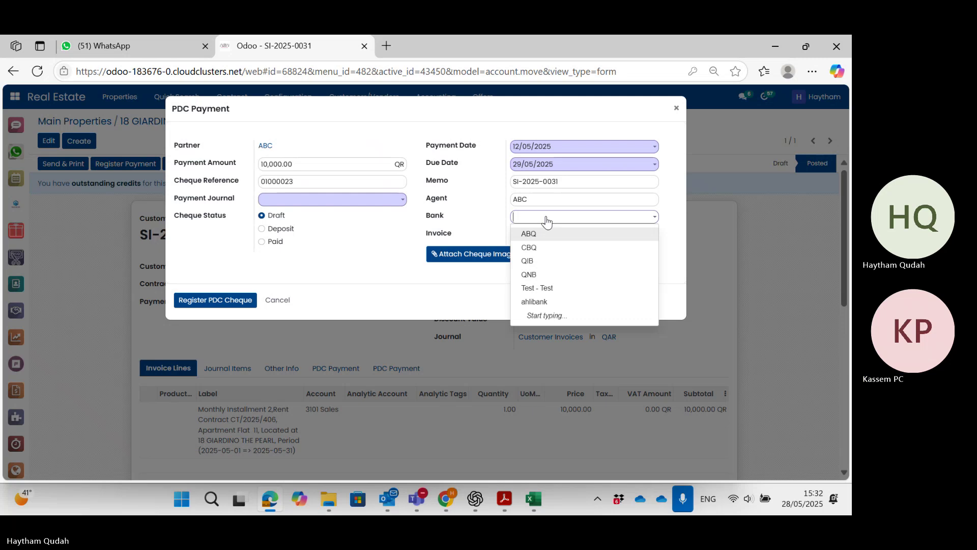
left_click(547, 276)
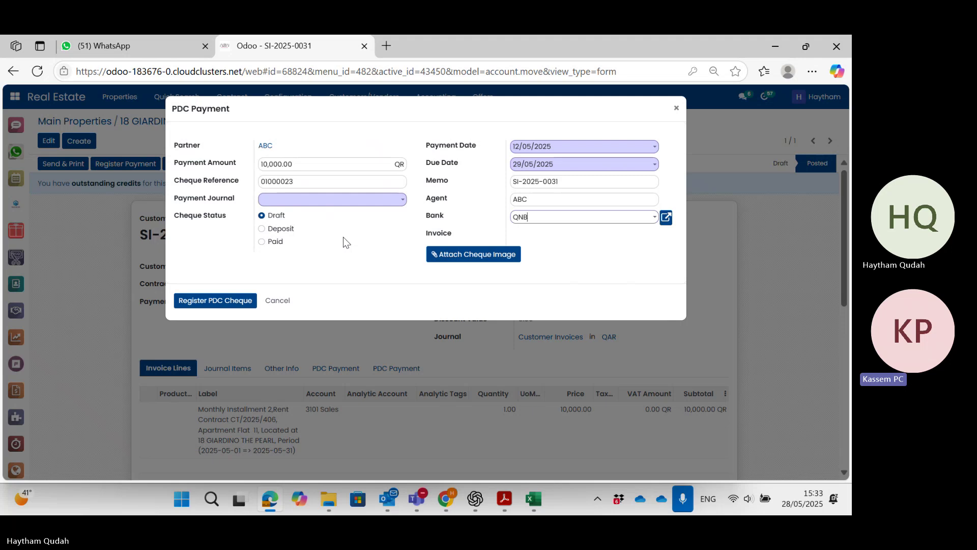
left_click(337, 203)
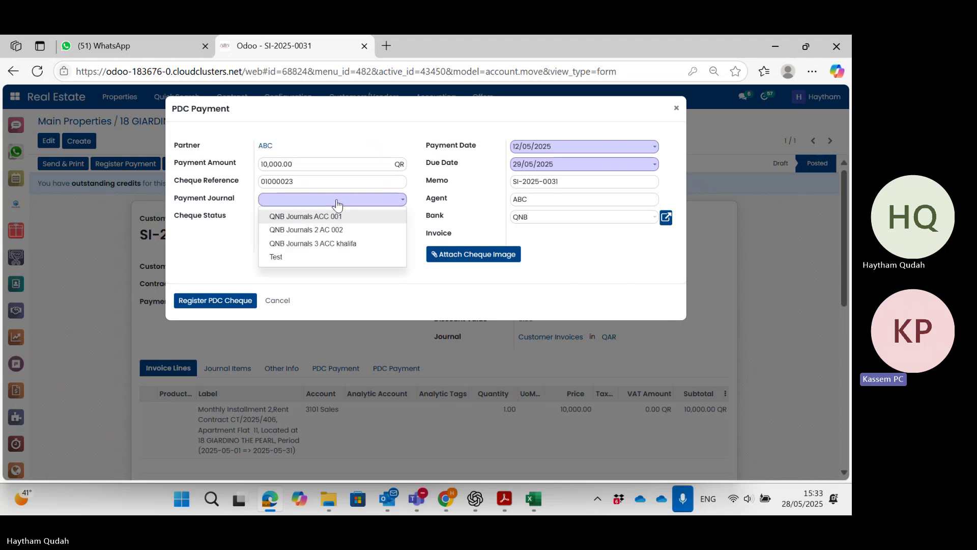
left_click(365, 217)
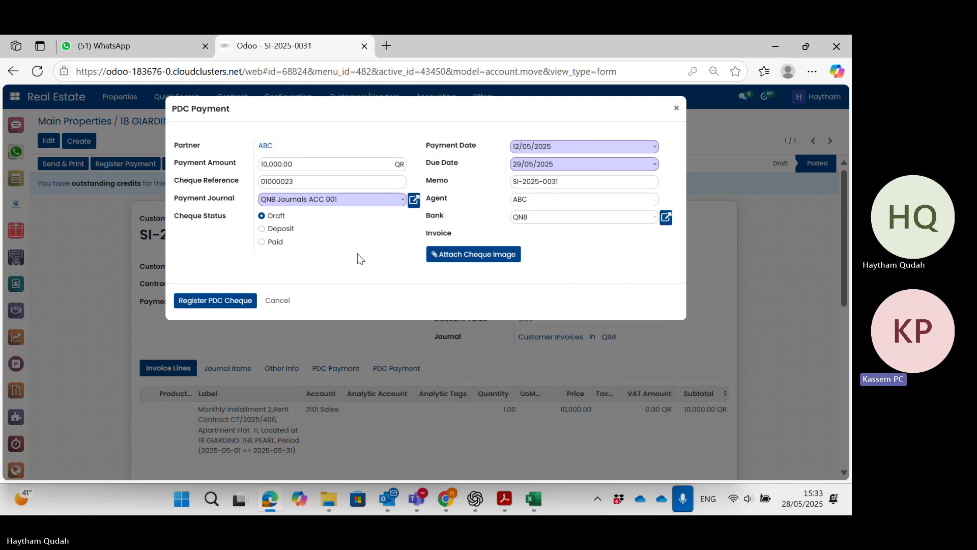
Attach 'Liberty Doha-Credit form (1)' from Downloads as the cheque image and register the PDC cheque.
left_click(441, 258)
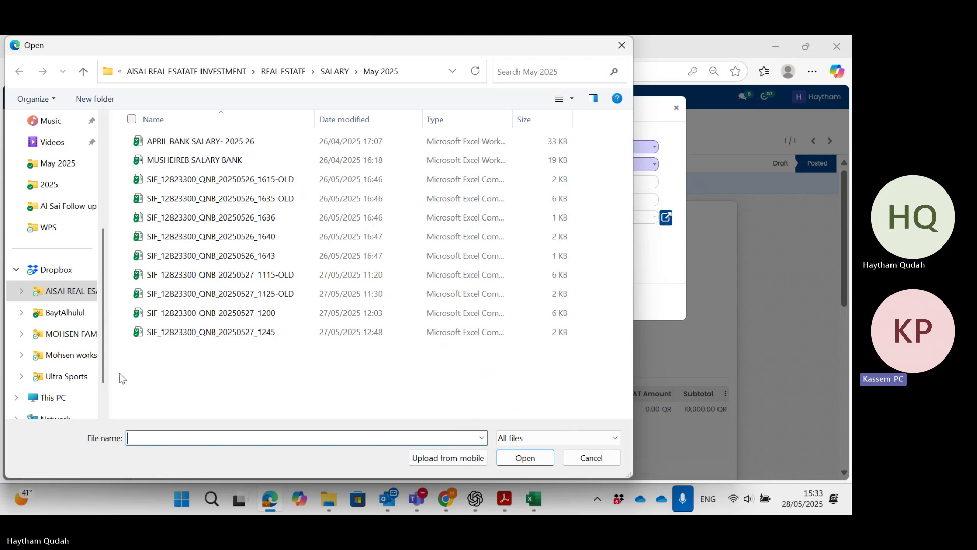
scroll(65, 119, "up", 3)
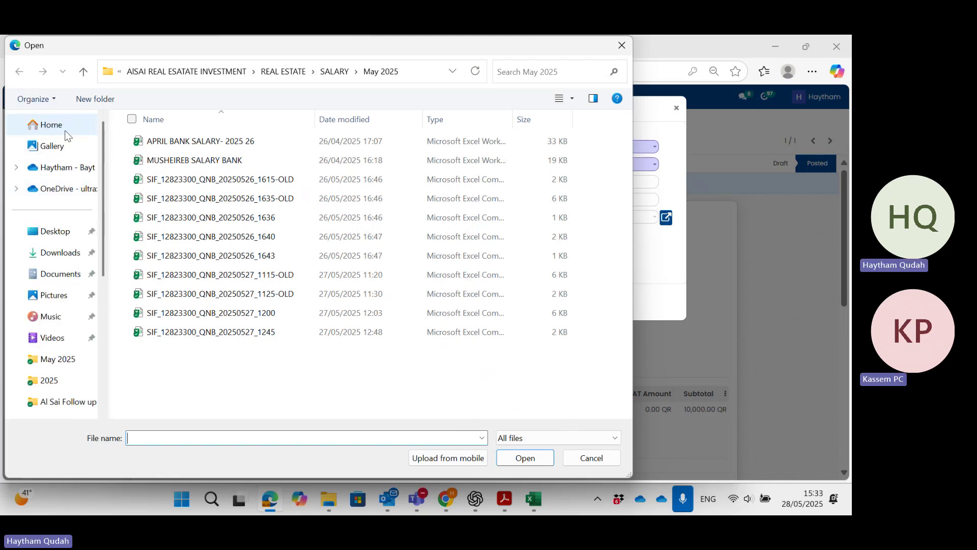
left_click(70, 258)
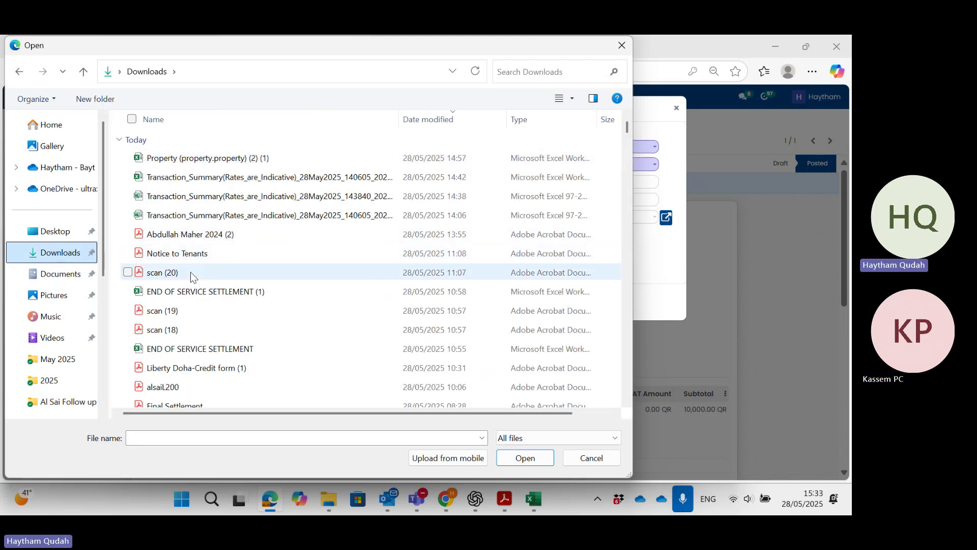
left_click(191, 272)
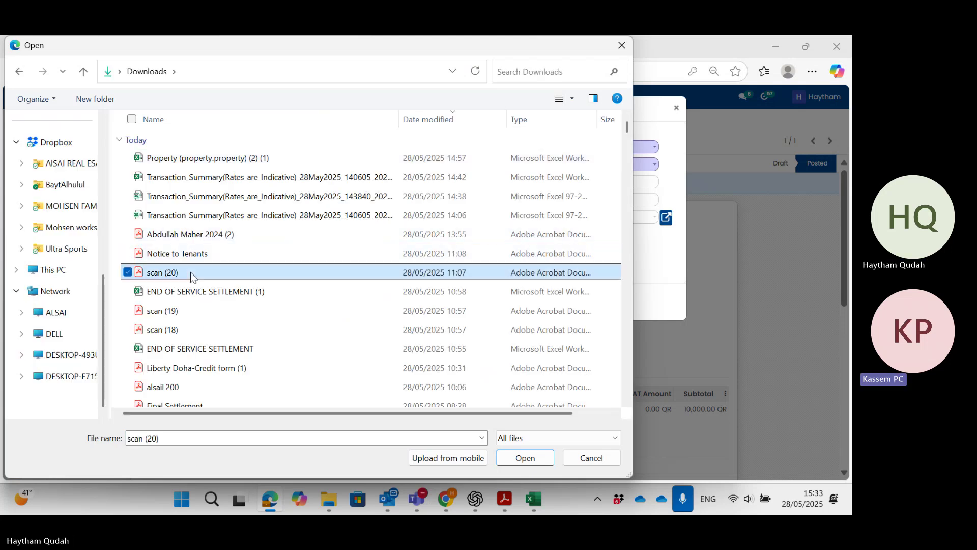
scroll(206, 291, "down", 1)
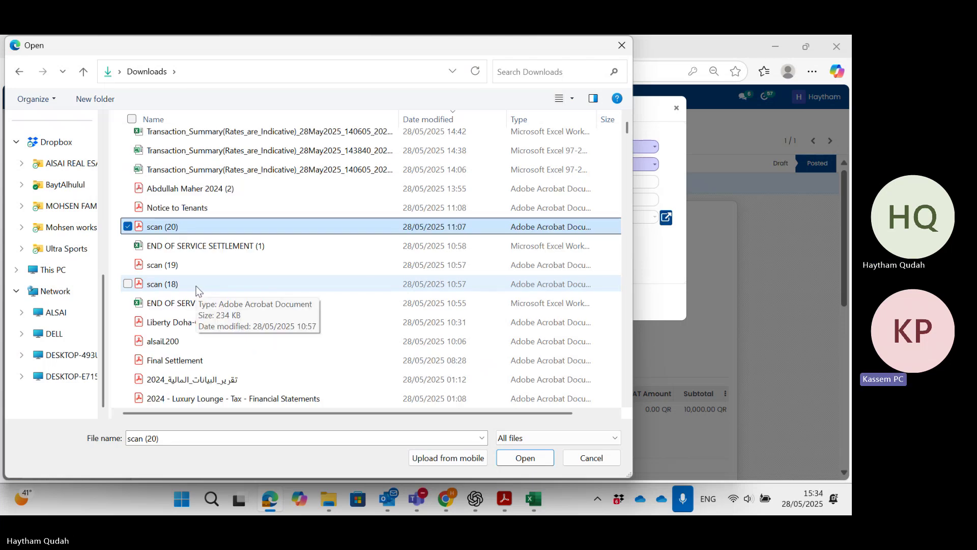
double_click(170, 324)
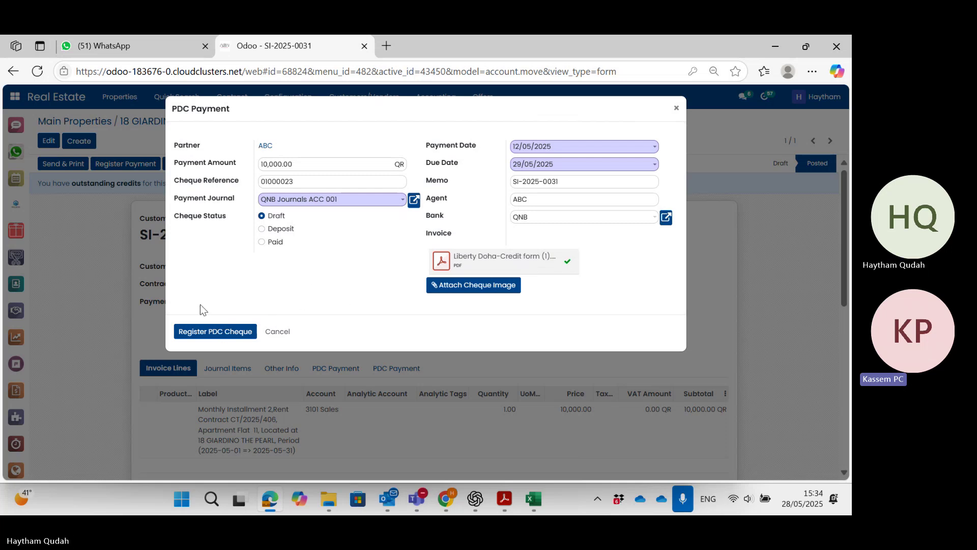
left_click(219, 336)
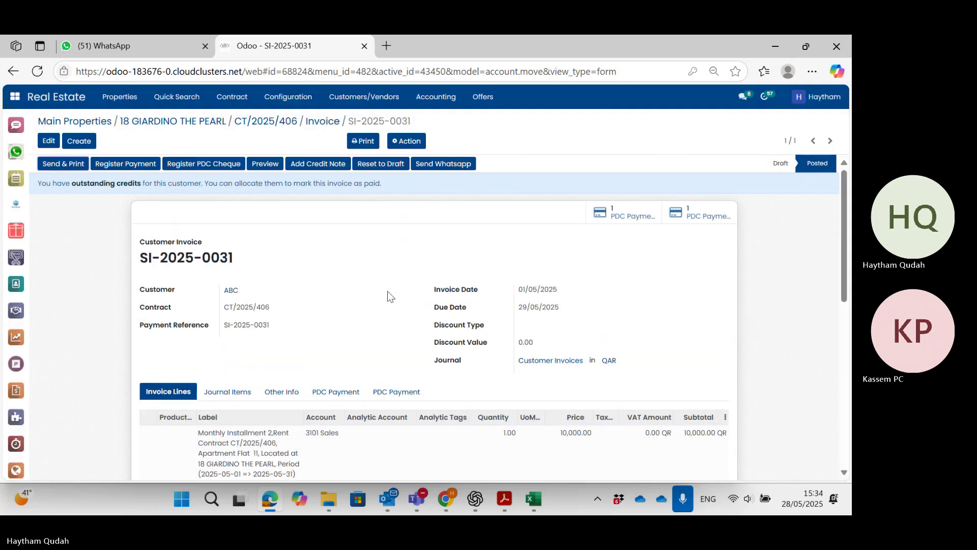
Scroll through invoice SI-2025-0031 to review its linked PDC payment records.
scroll(393, 296, "down", 3)
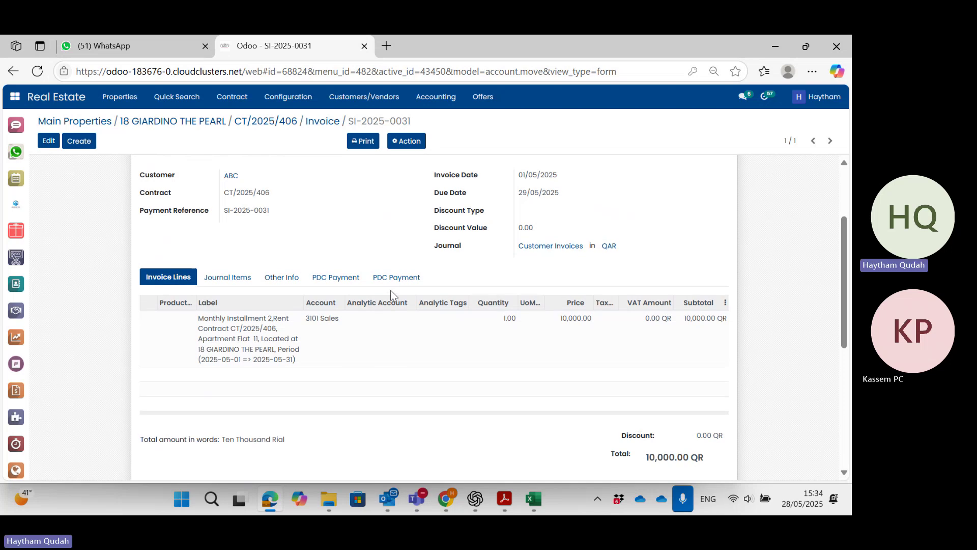
scroll(393, 296, "up", 3)
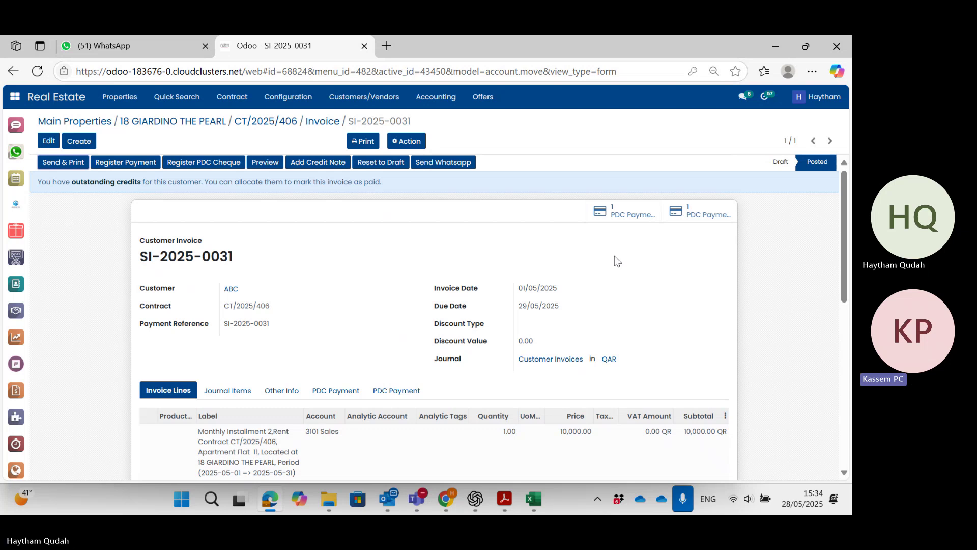
Open the invoice's PDC cheque payment SUPP.OUT/PDC/001 and look over its details.
left_click(631, 212)
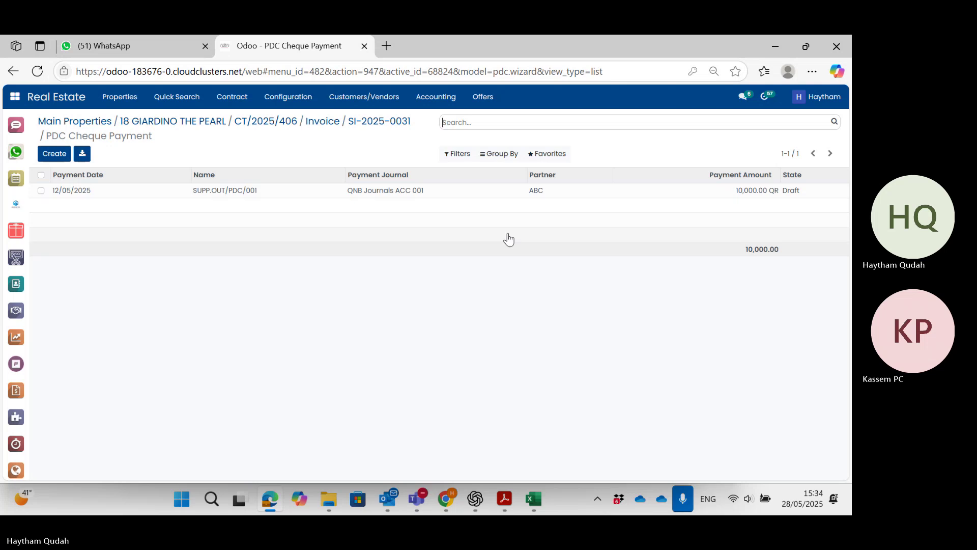
left_click(323, 196)
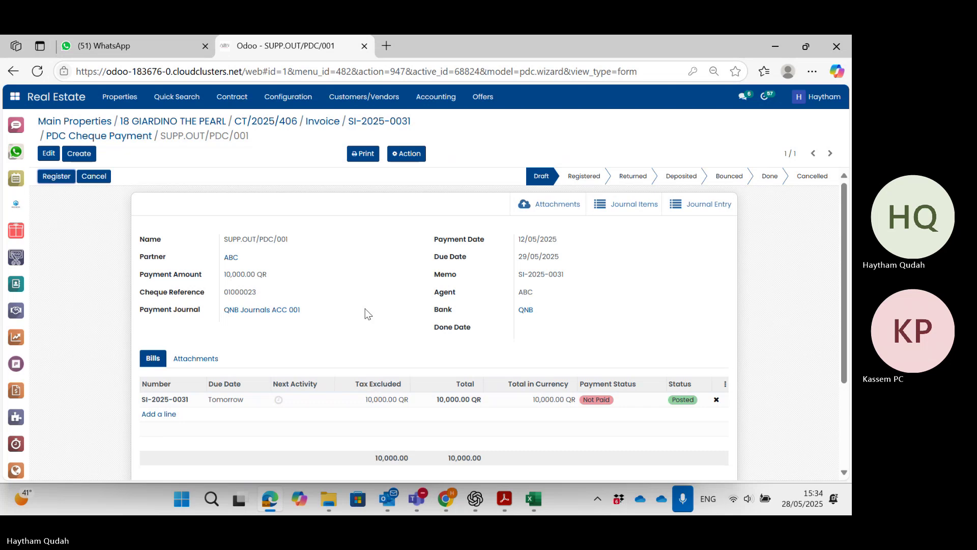
scroll(366, 309, "down", 1)
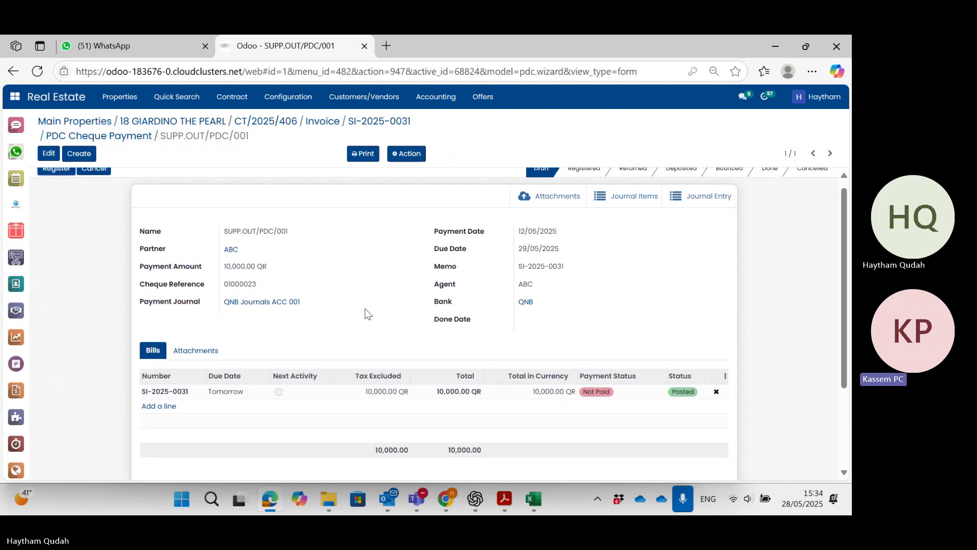
scroll(365, 309, "up", 1)
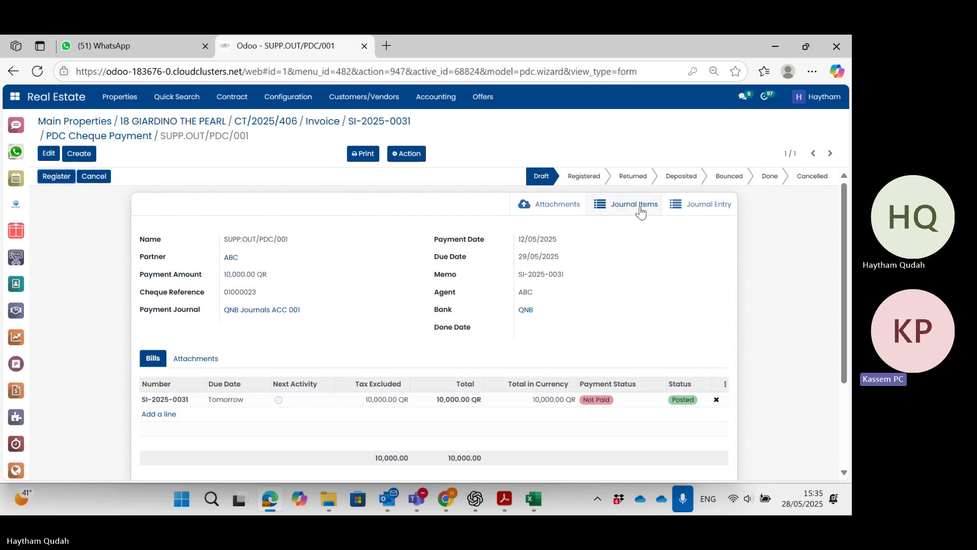
View the cheque's journal entries and journal items, returning to the SUPP.OUT/PDC/001 form each time.
left_click(693, 207)
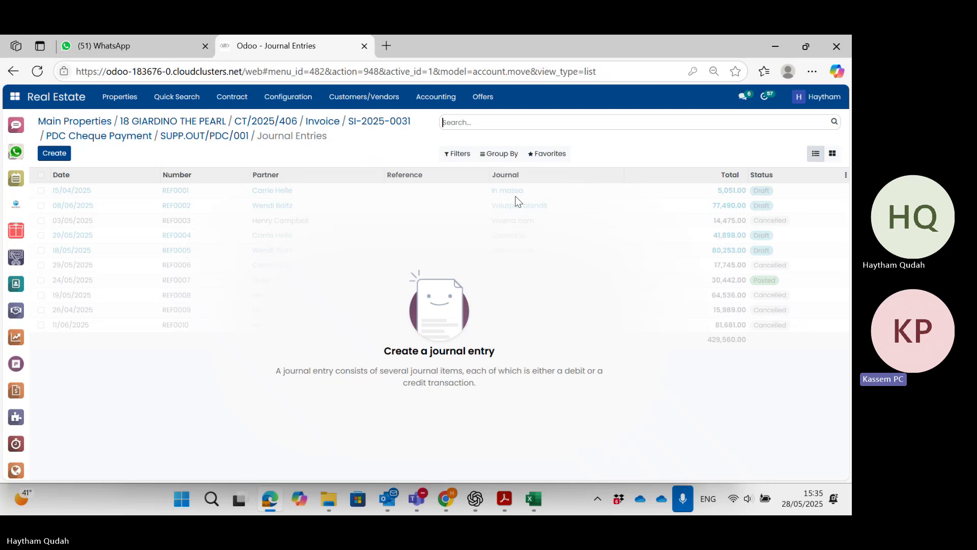
left_click(233, 141)
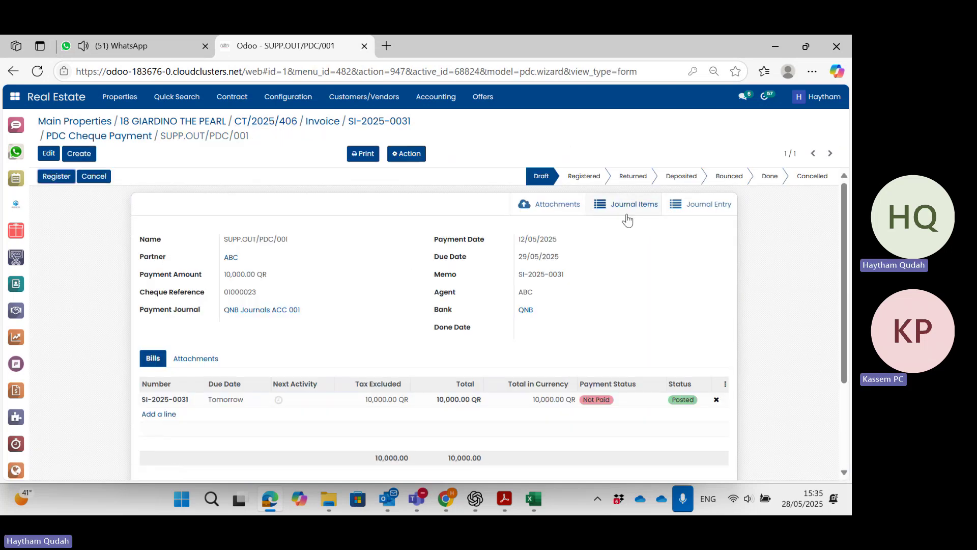
left_click(637, 203)
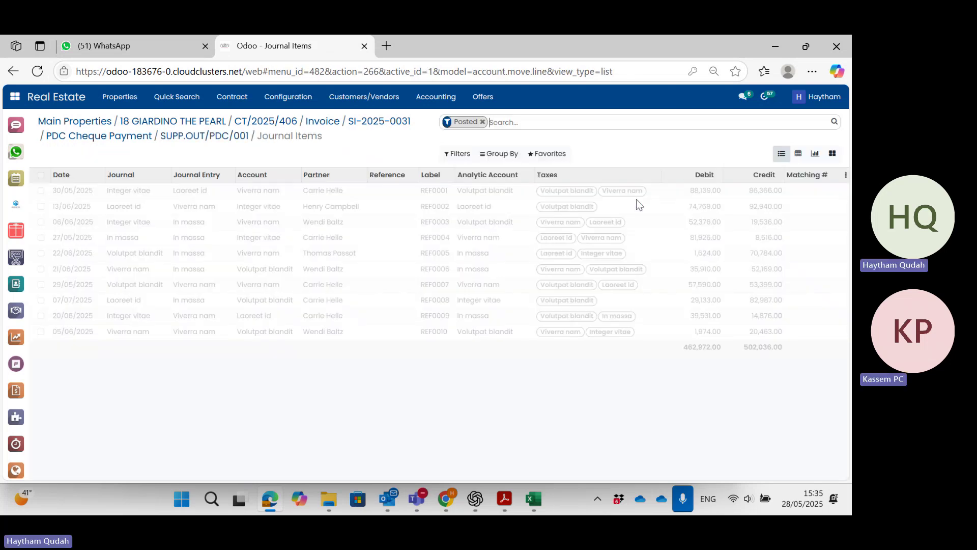
left_click(224, 137)
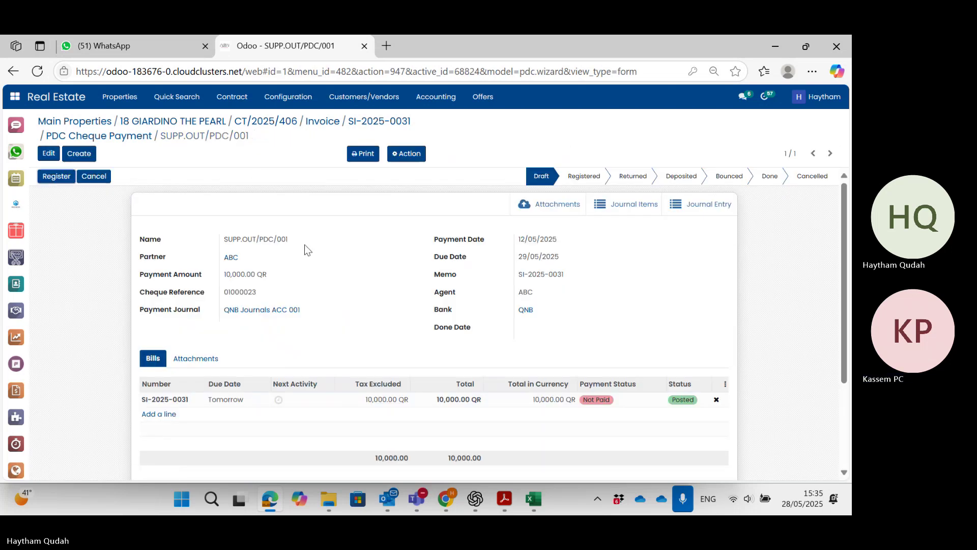
Register cheque SUPP.OUT/PDC/001, then check its new journal entries and journal items.
left_click(53, 181)
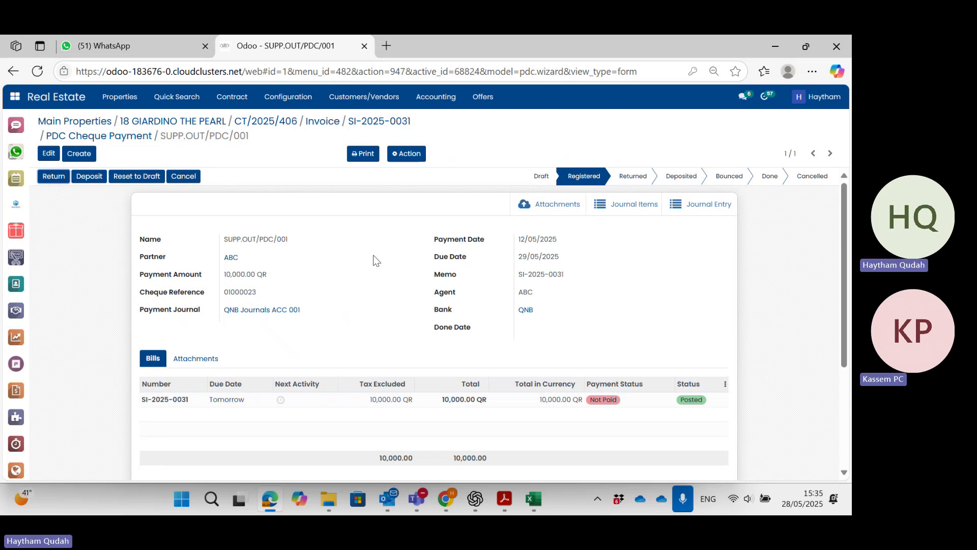
left_click(713, 206)
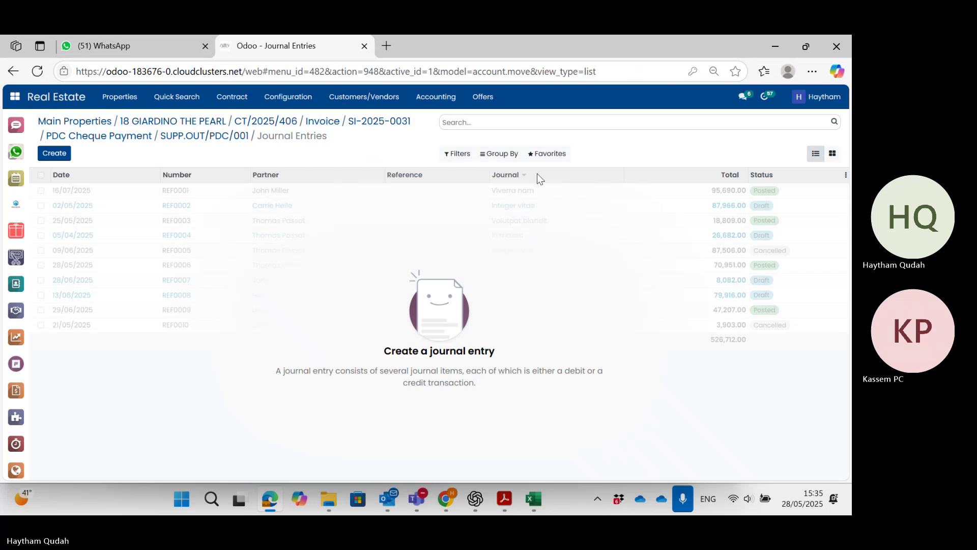
left_click(208, 136)
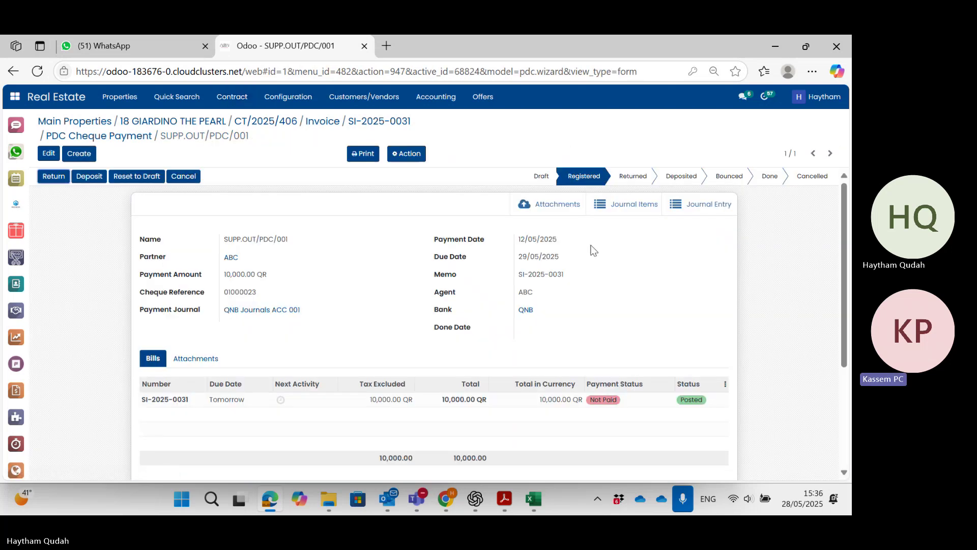
left_click(628, 208)
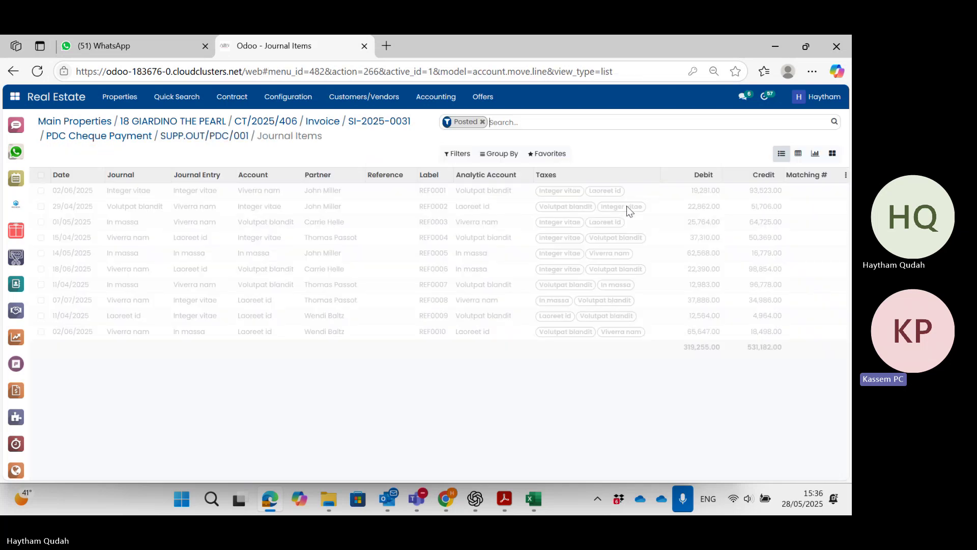
left_click(228, 138)
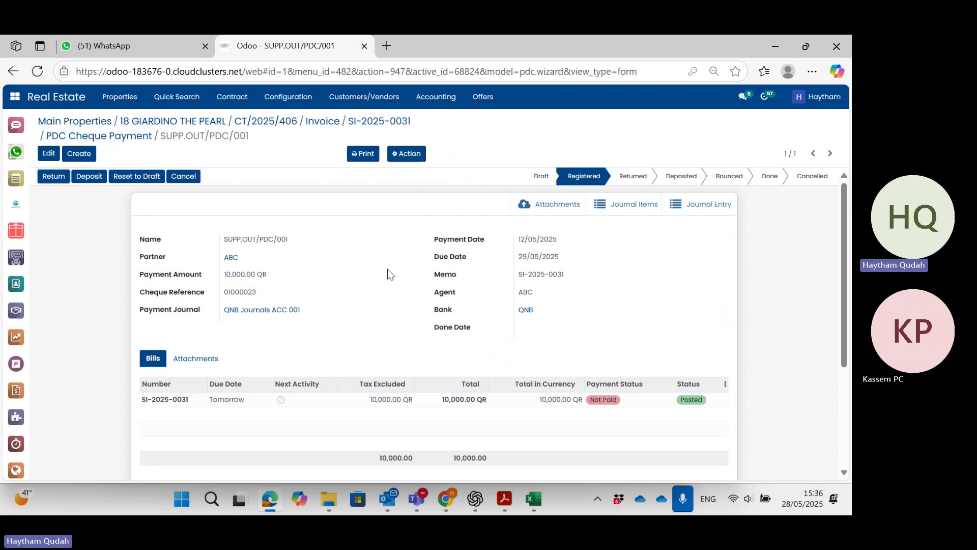
Select the SUPP.OUT/PDC/001 page address, then open blank browser tabs beside the Odoo tab.
left_click(149, 72)
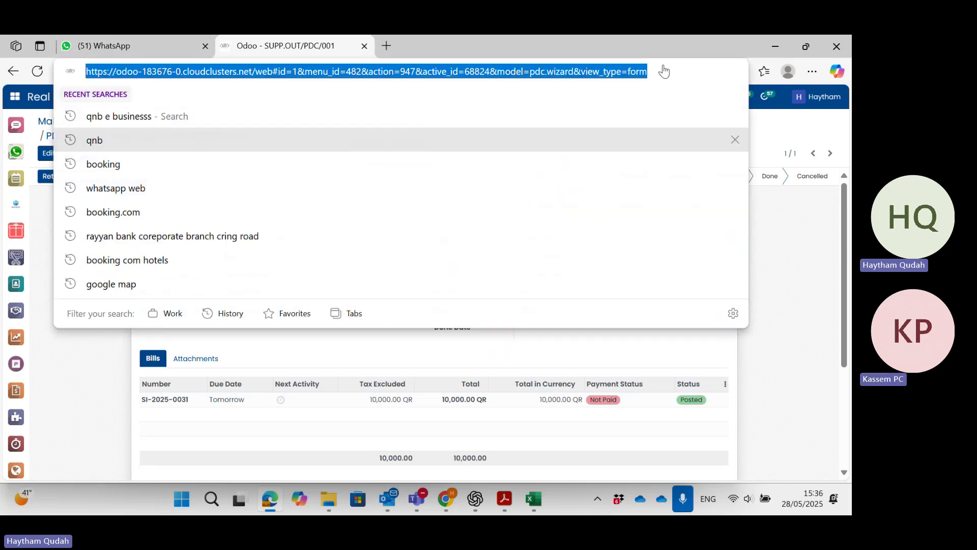
key("Escape")
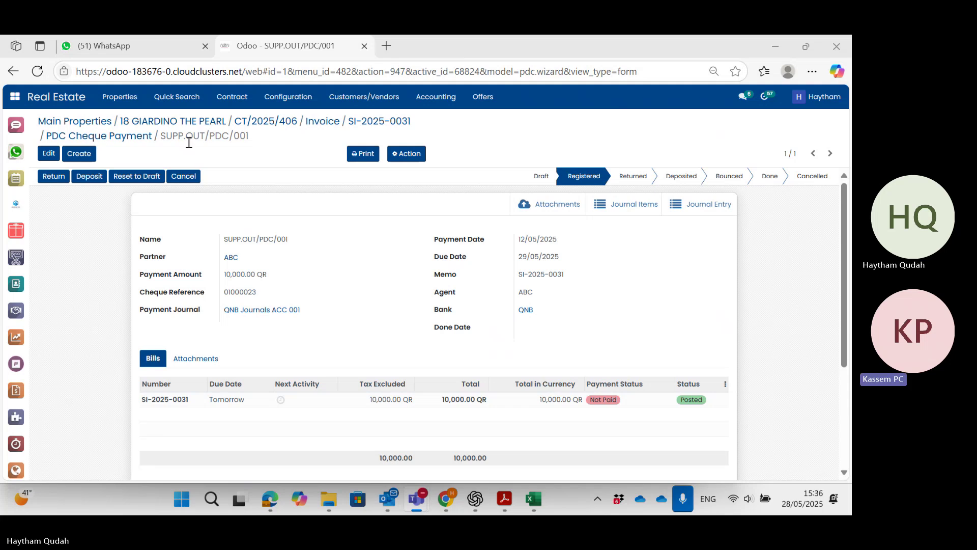
left_click(164, 77)
right_click(164, 77)
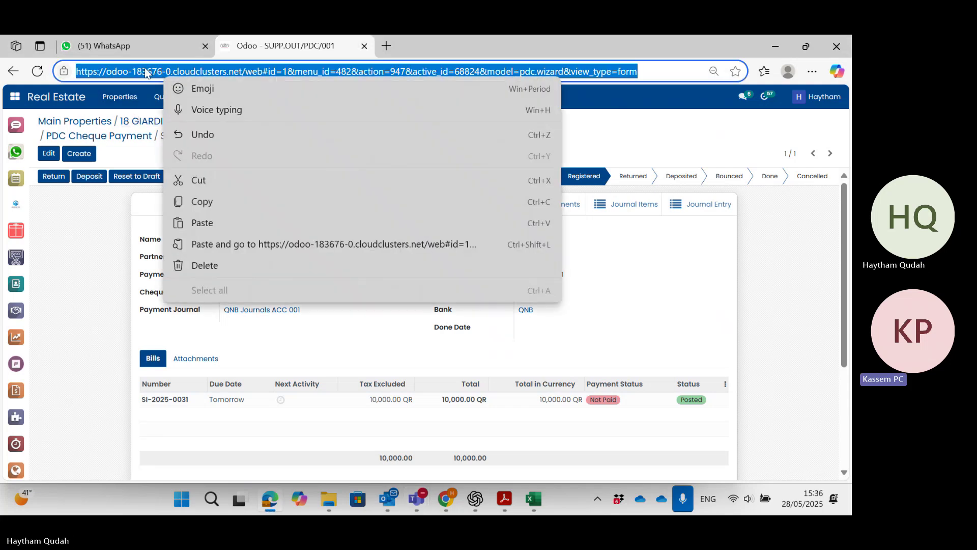
left_click(389, 46)
left_click(389, 45)
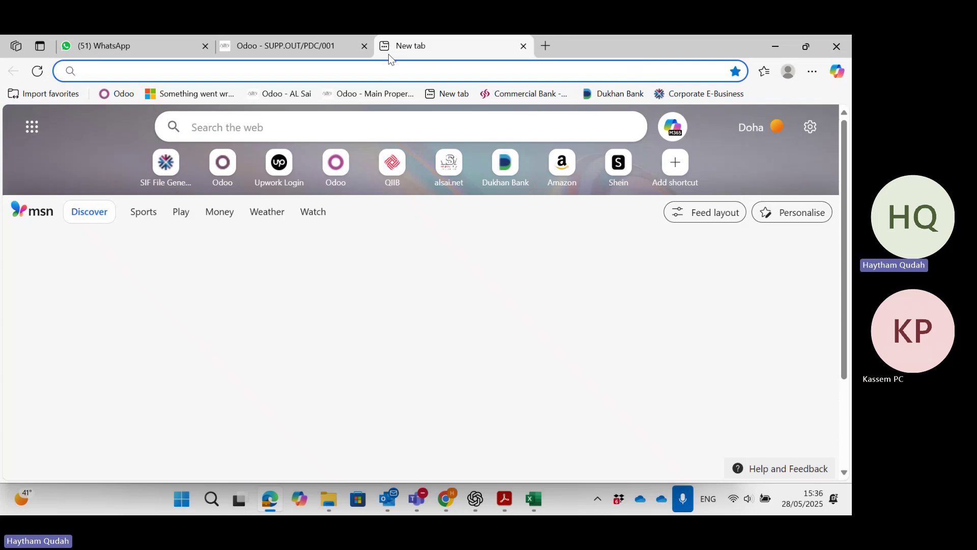
left_click(319, 45)
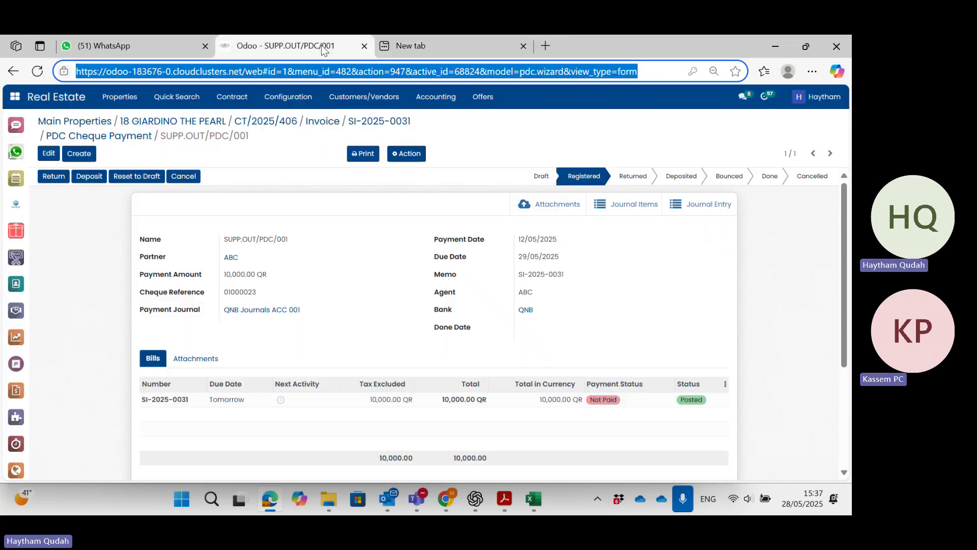
right_click(321, 45)
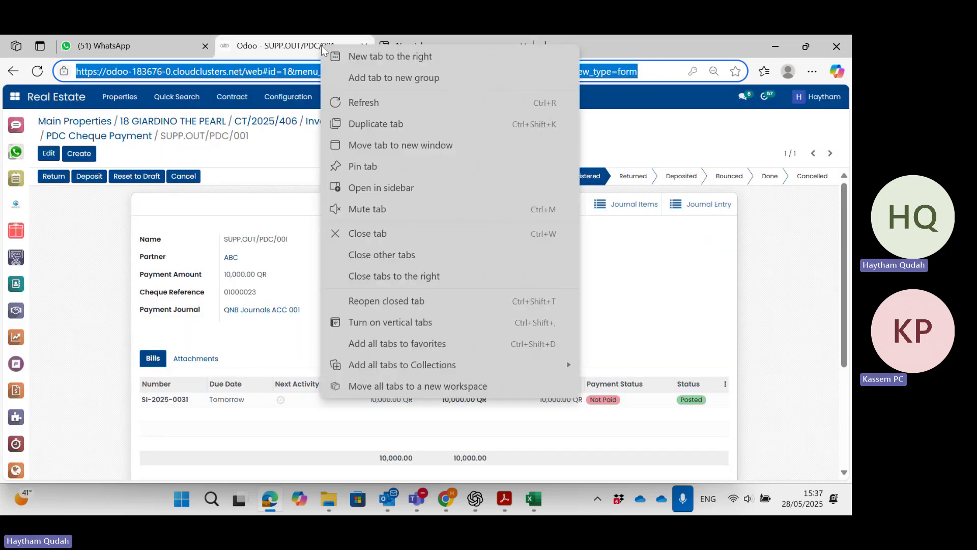
left_click(355, 56)
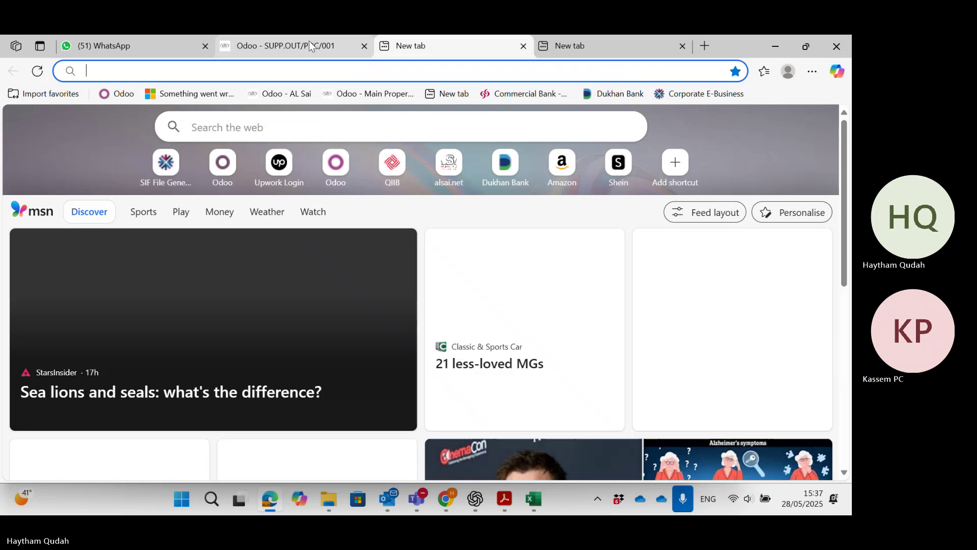
left_click(312, 46)
Duplicate the SUPP.OUT/PDC/001 cheque payment tab, close the blank tabs, and briefly show the accounting shortcuts.
right_click(310, 45)
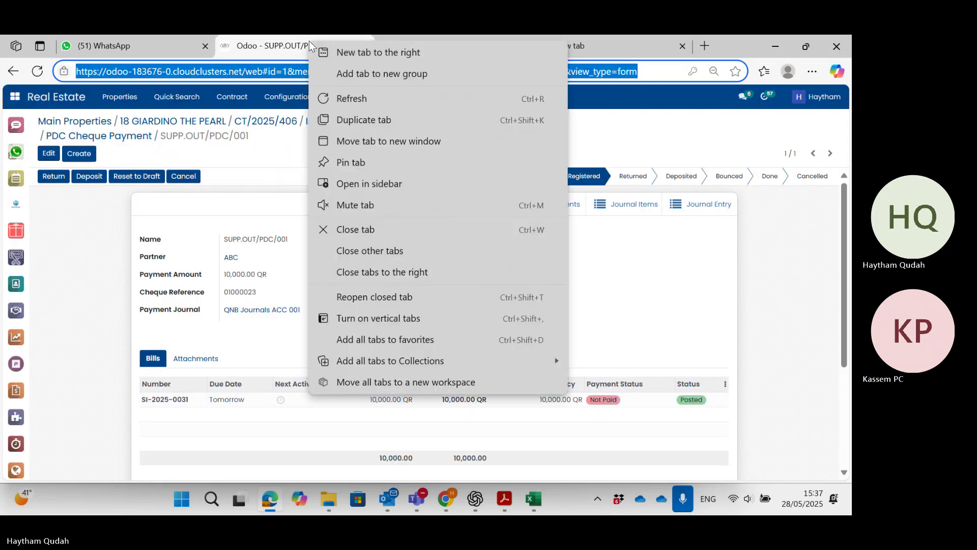
left_click(356, 121)
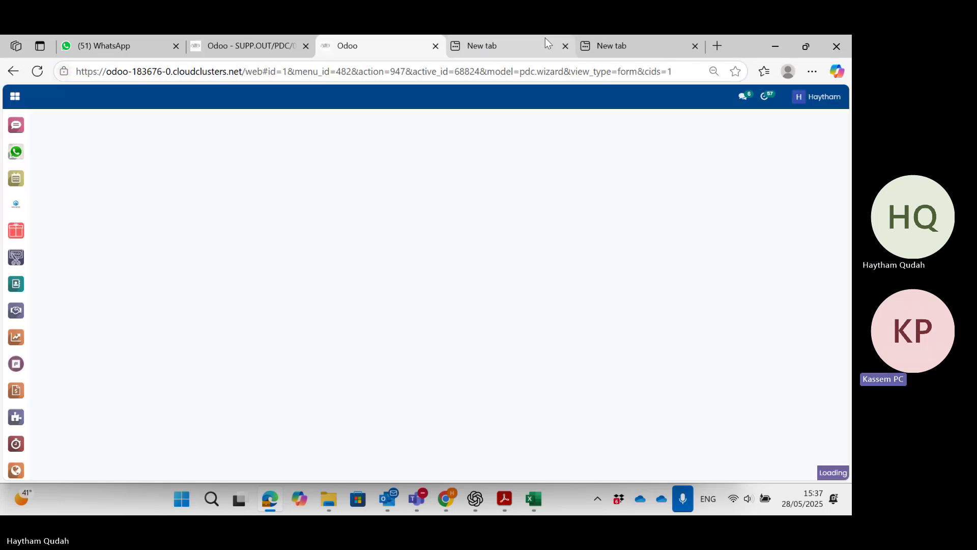
left_click(565, 46)
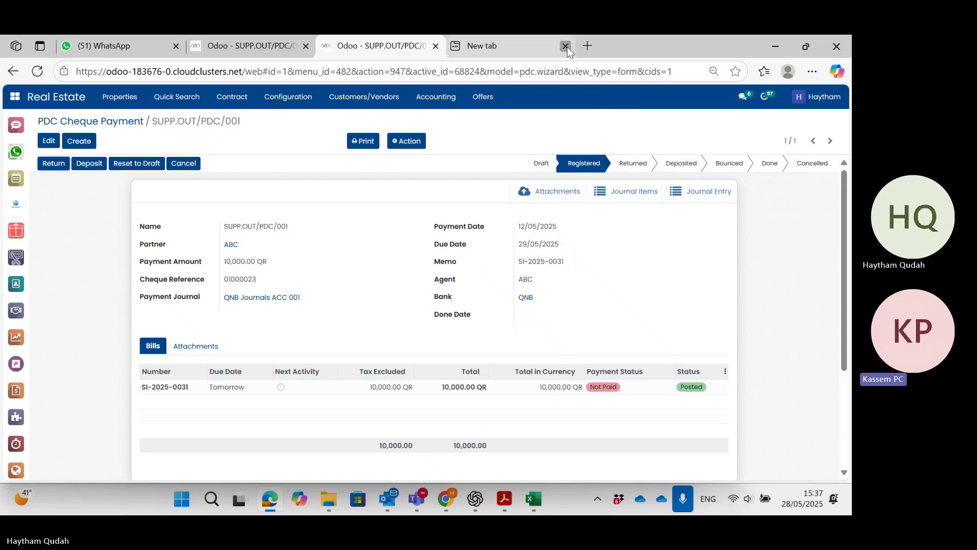
left_click(565, 45)
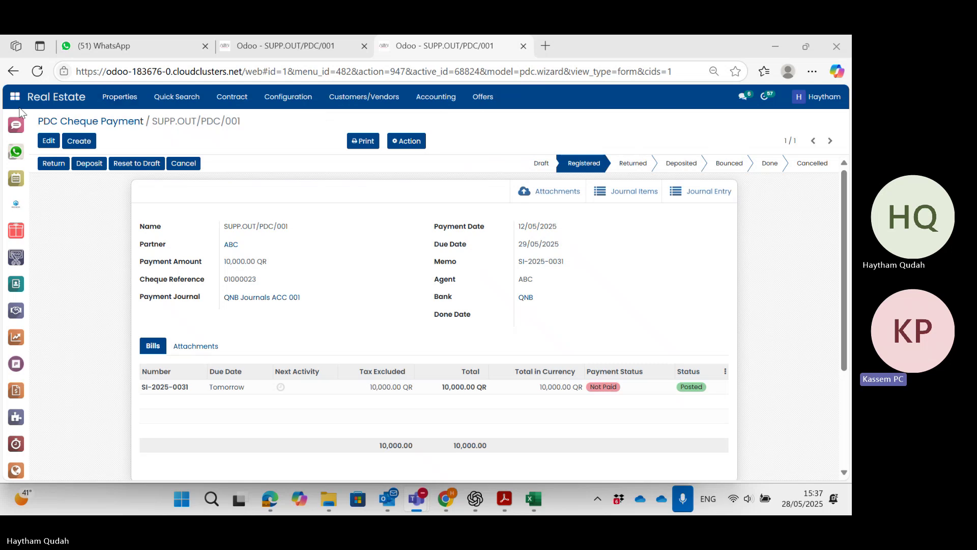
left_click(442, 104)
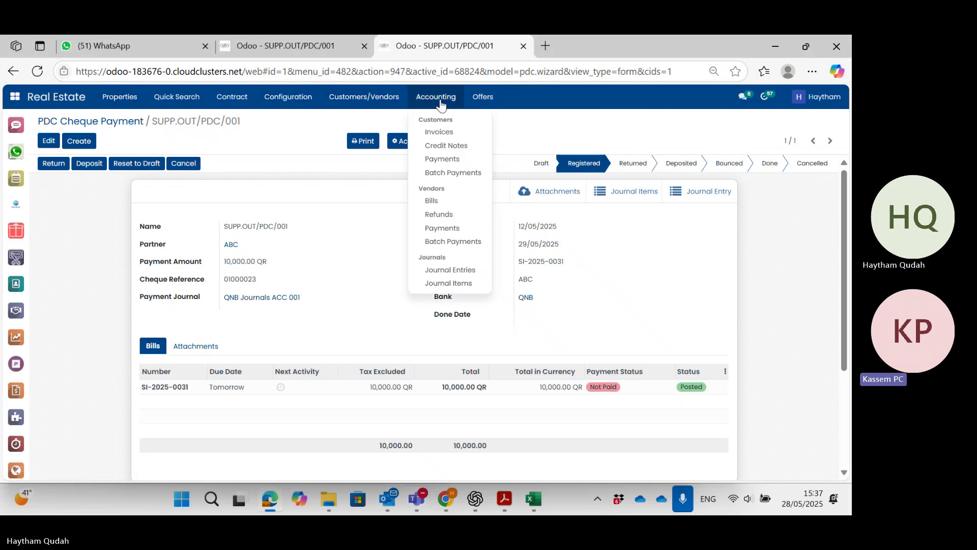
left_click(20, 96)
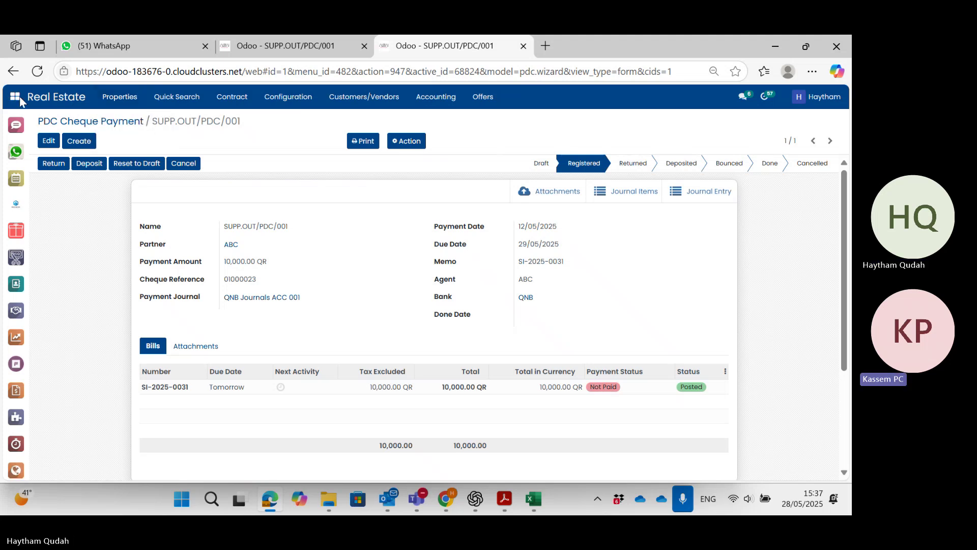
From the apps overview, open Accounting and go to the PDC payment list.
left_click(20, 99)
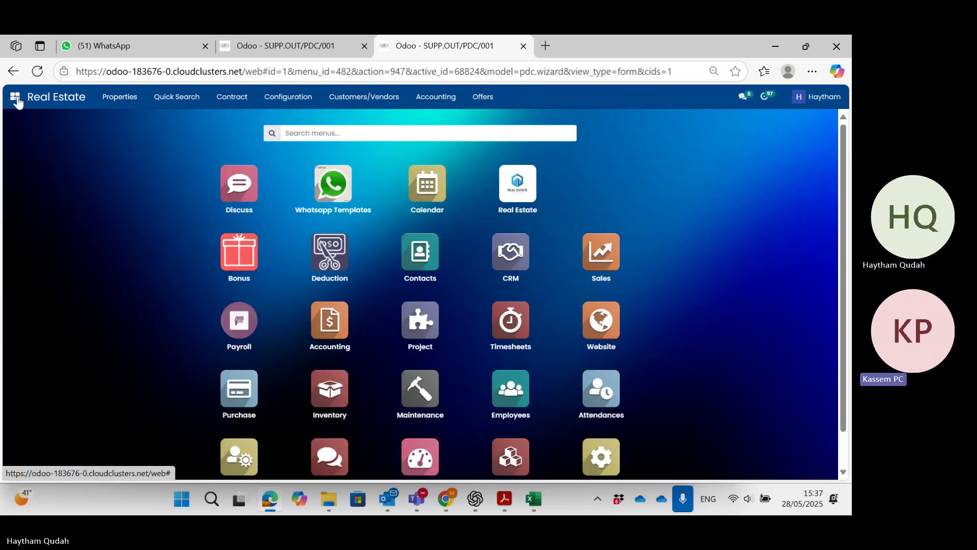
left_click(341, 329)
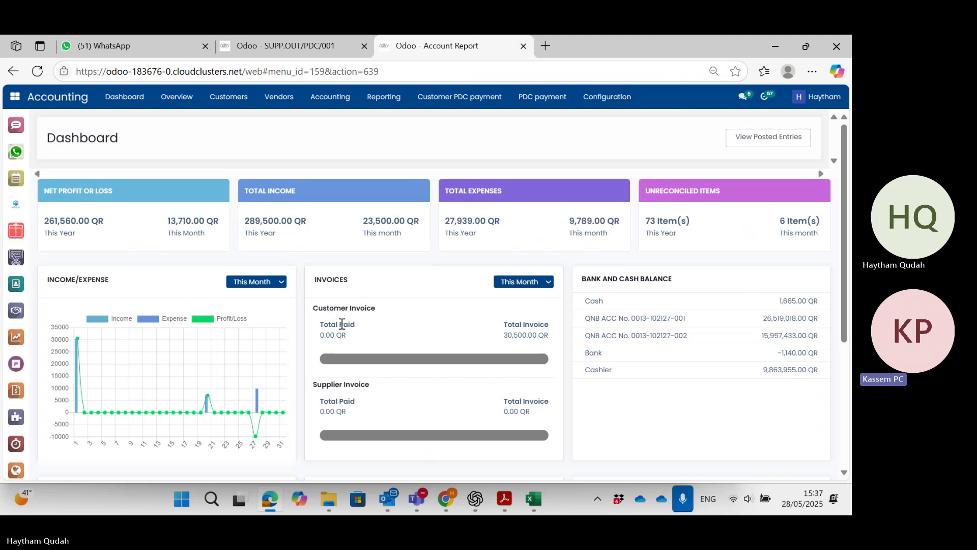
left_click(541, 102)
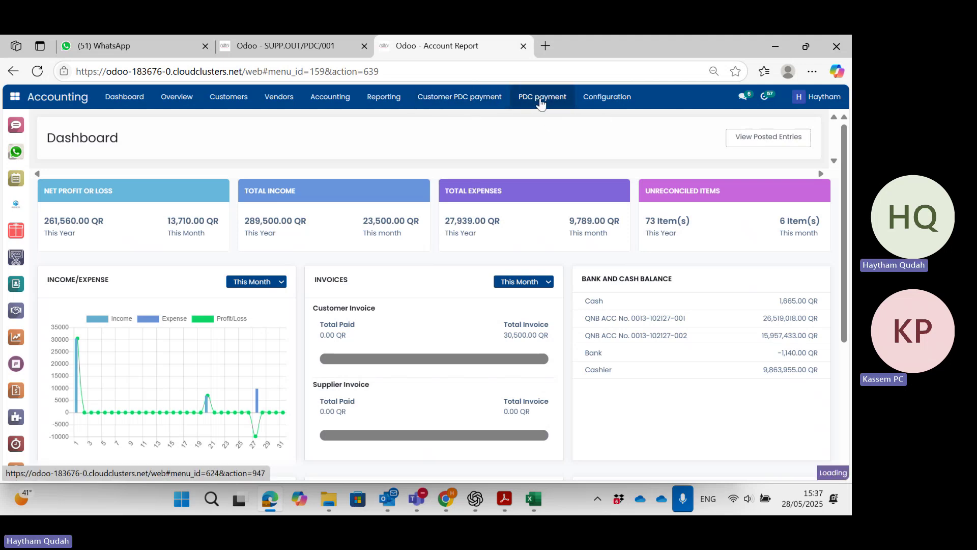
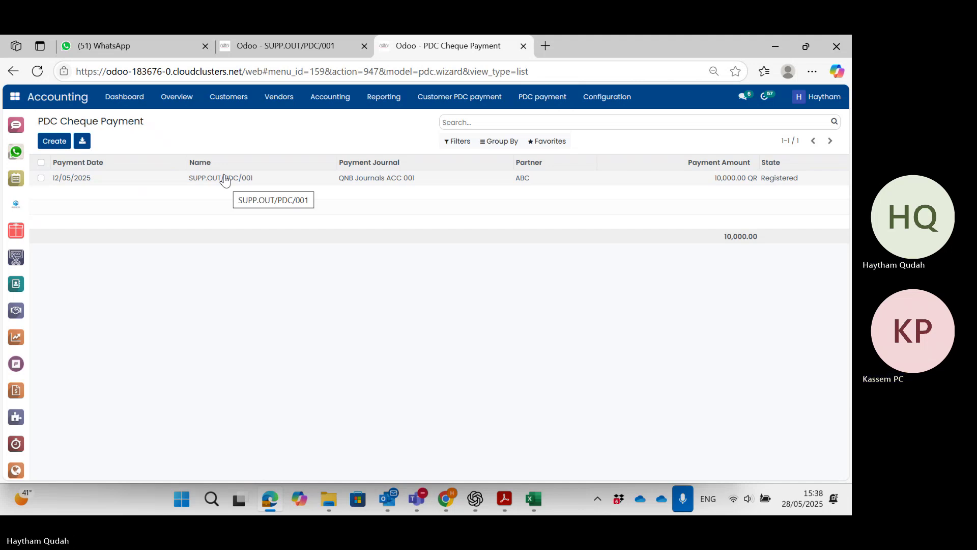
Add a custom filter for Due Date equal to 28/05/2025 on the PDC payment list.
left_click(456, 146)
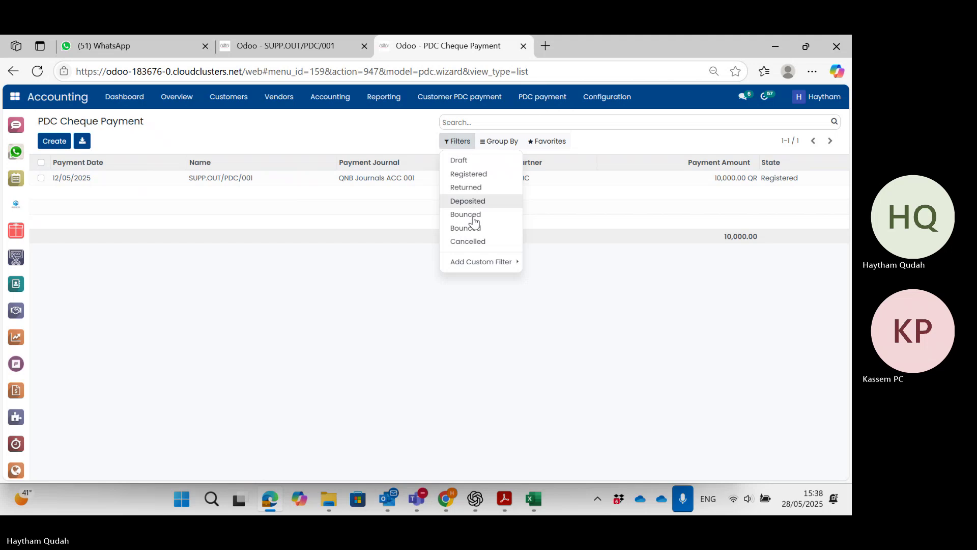
left_click(482, 263)
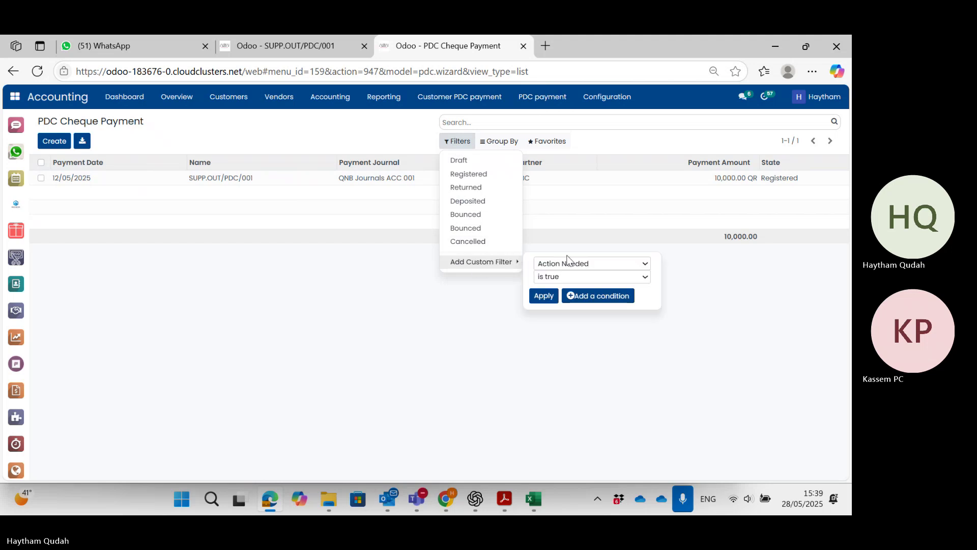
left_click(615, 263)
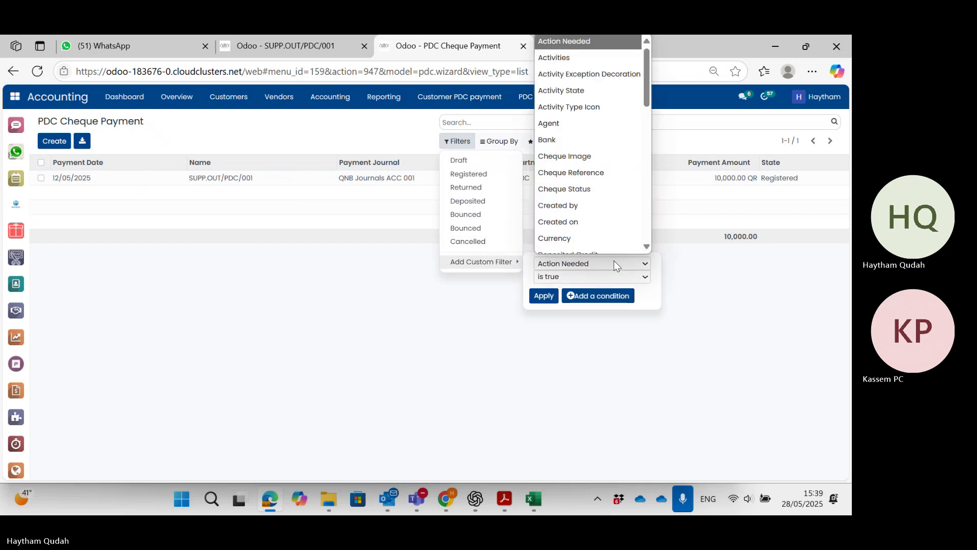
scroll(626, 239, "down", 1)
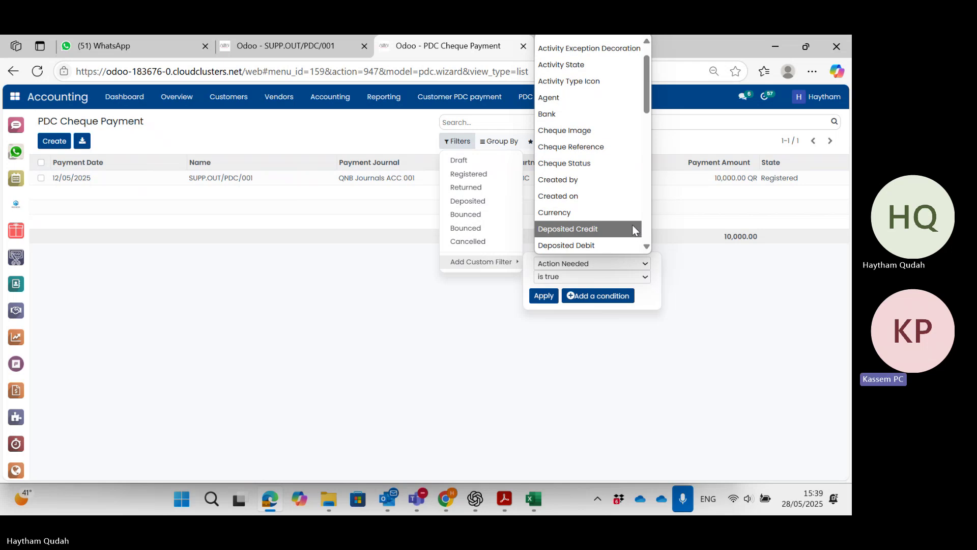
scroll(628, 195, "down", 2)
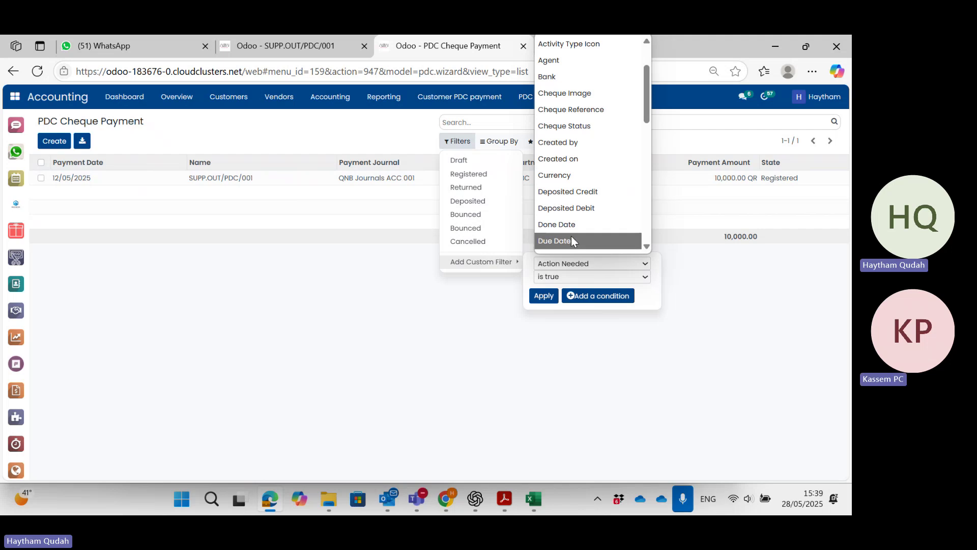
left_click(588, 239)
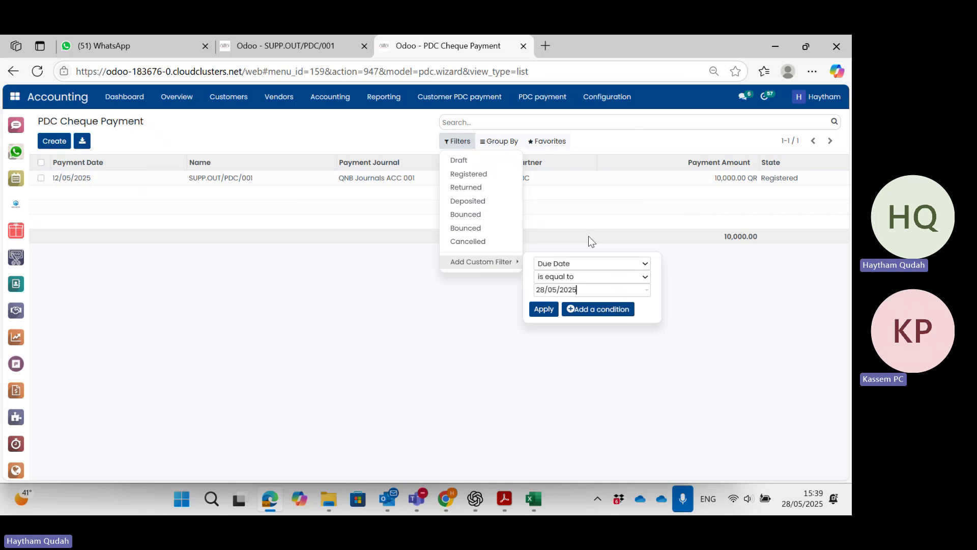
left_click(543, 309)
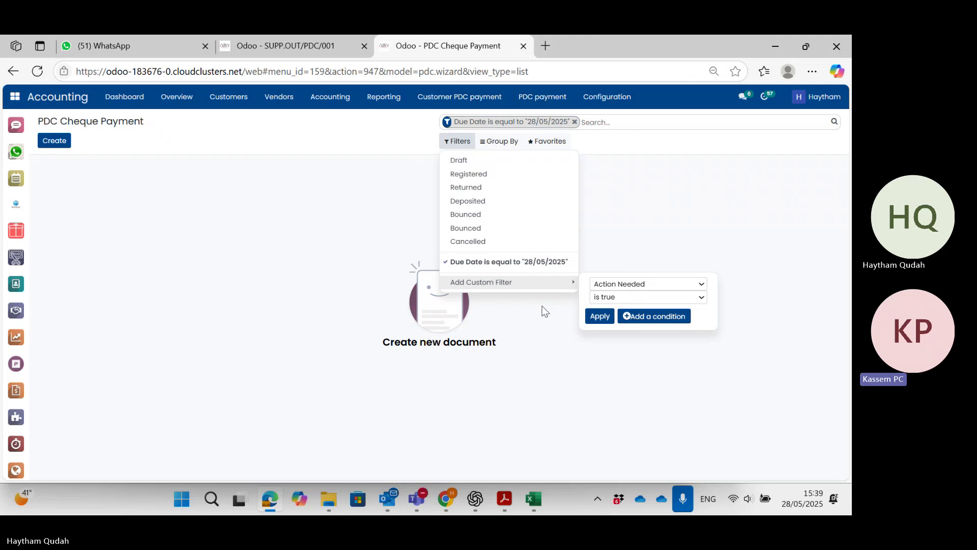
Add a Due Date equal to 29/05/2025 filter and turn off the 28/05/2025 filter.
left_click(635, 285)
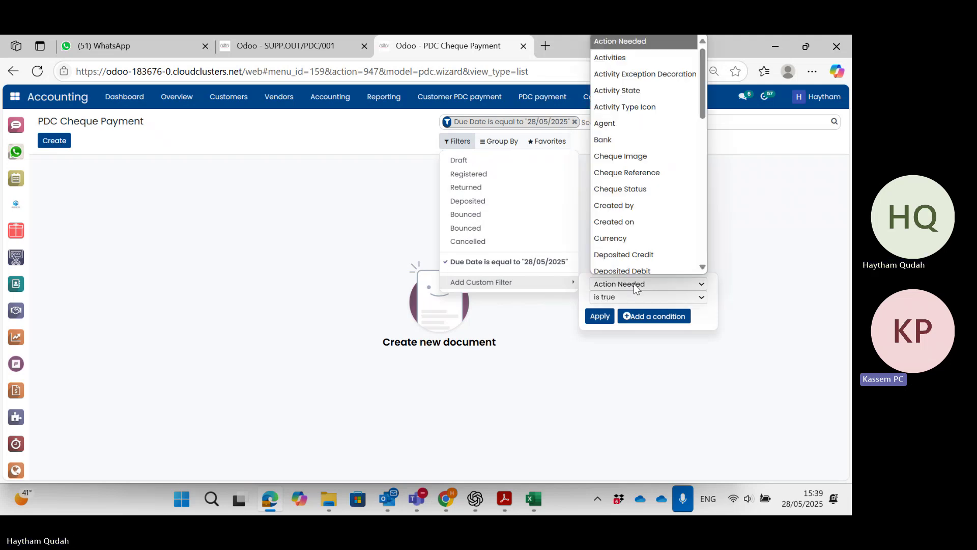
scroll(648, 249, "down", 1)
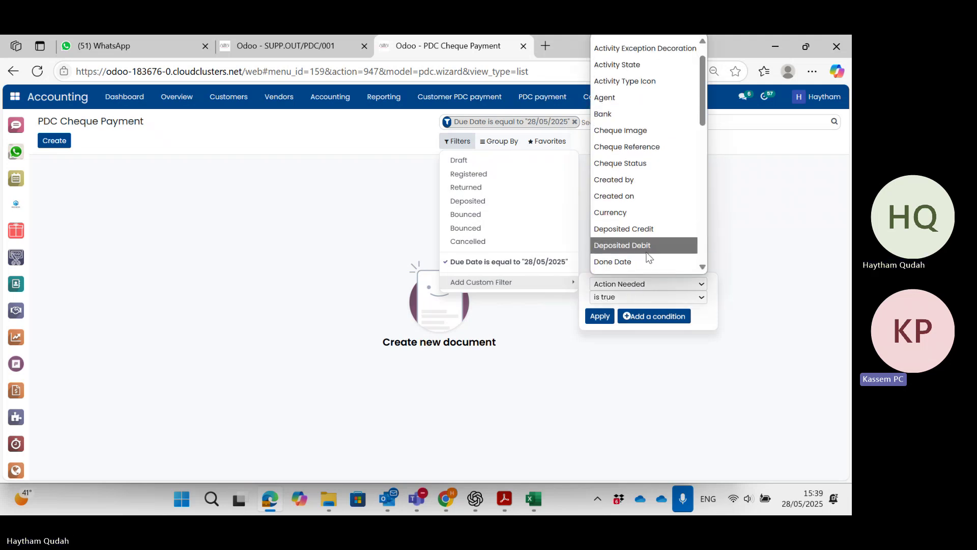
scroll(647, 249, "down", 2)
left_click(646, 256)
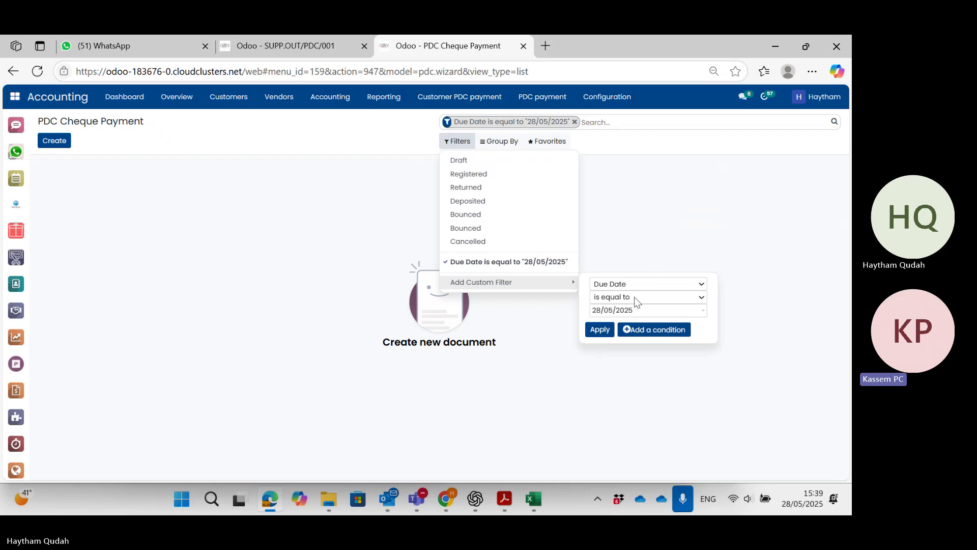
left_click(635, 309)
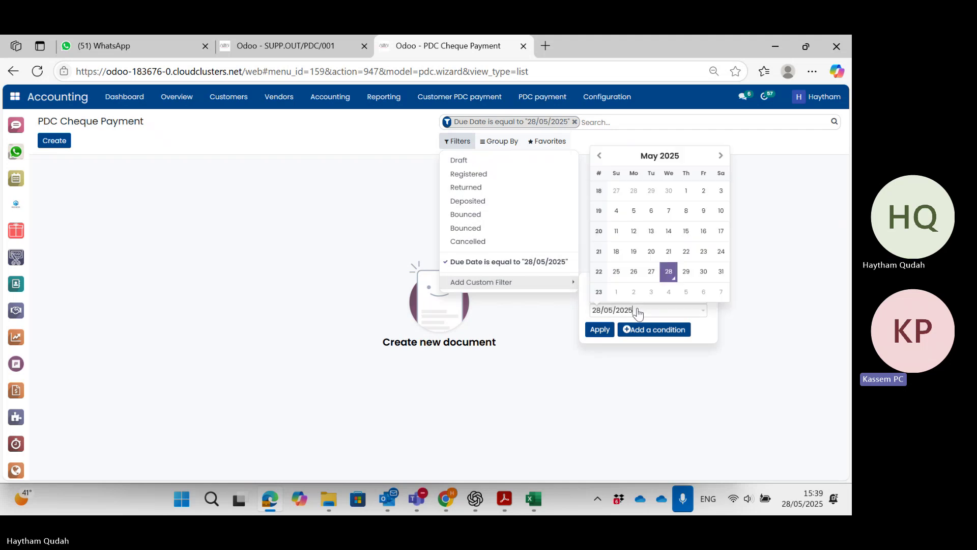
left_click(687, 273)
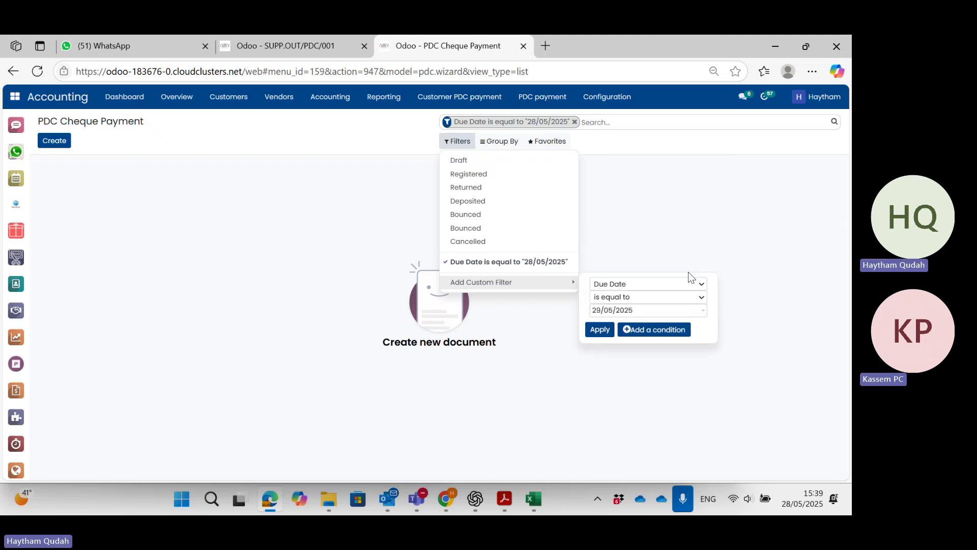
left_click(530, 269)
left_click(529, 284)
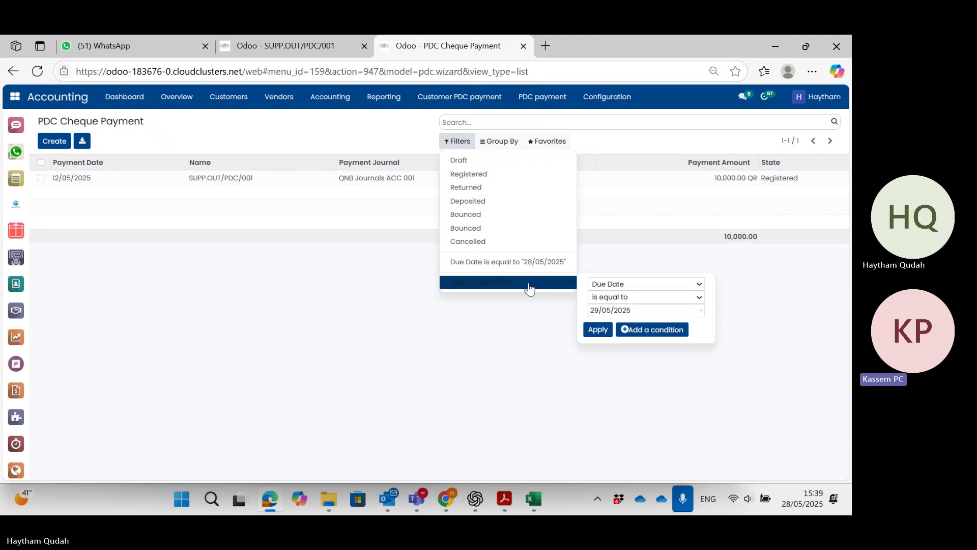
left_click(596, 331)
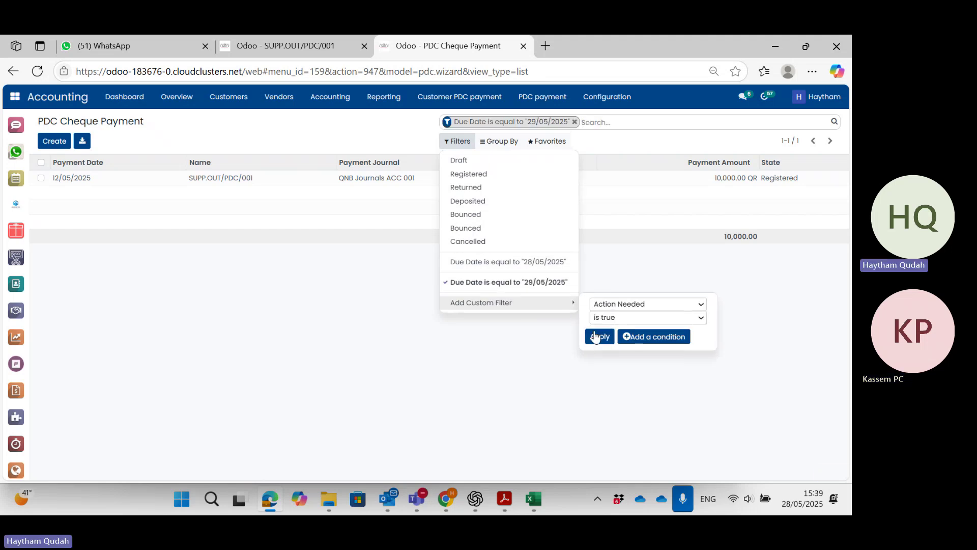
Add and remove the Action Needed filter, then open cheque SUPP.OUT/PDC/001.
left_click(596, 336)
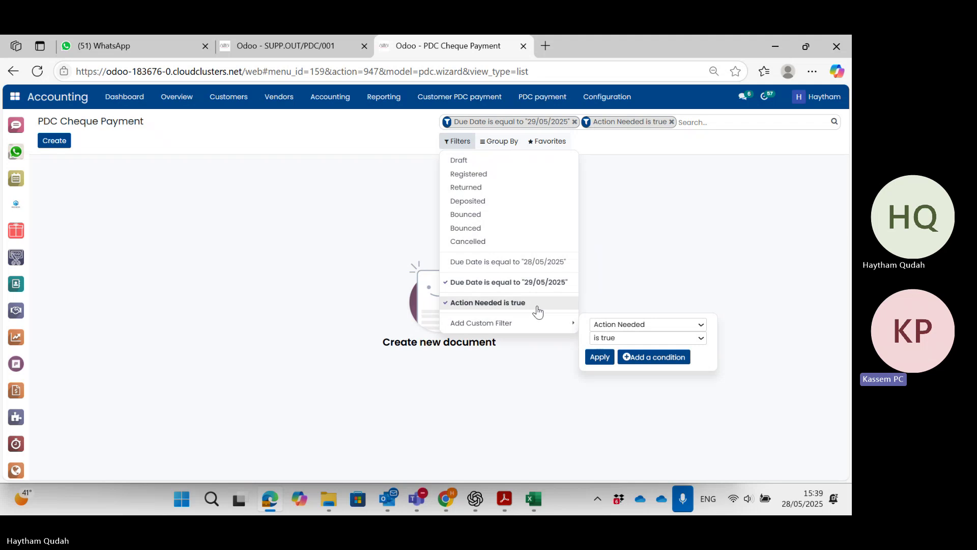
left_click(529, 304)
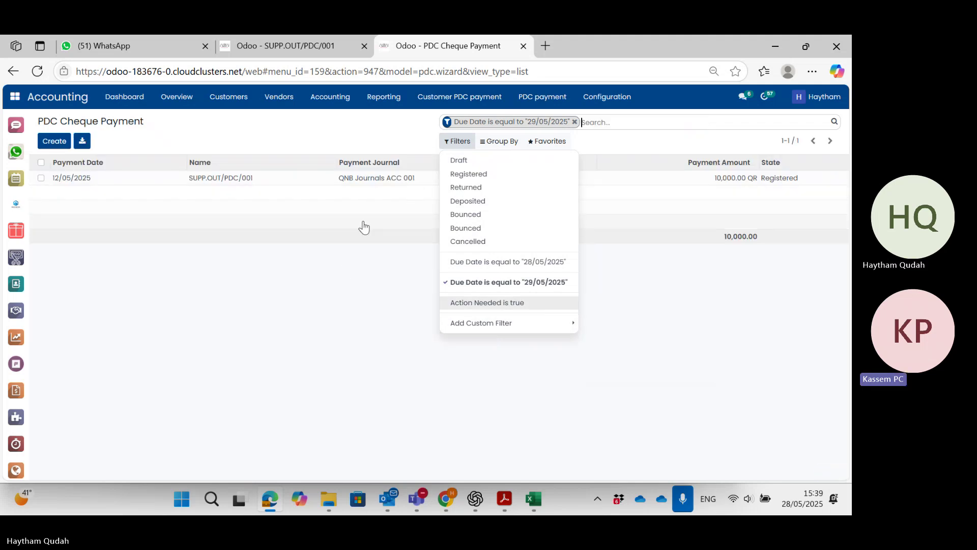
left_click(535, 324)
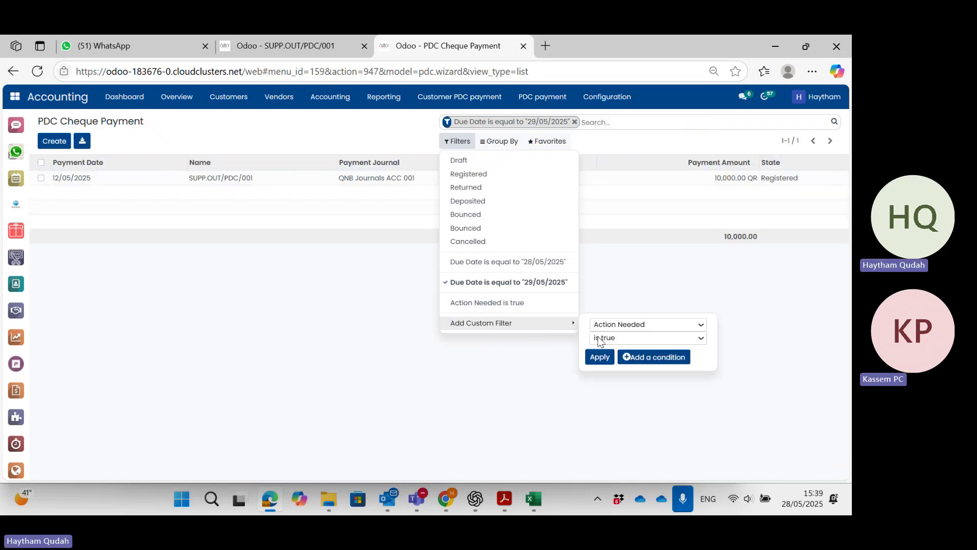
left_click(387, 183)
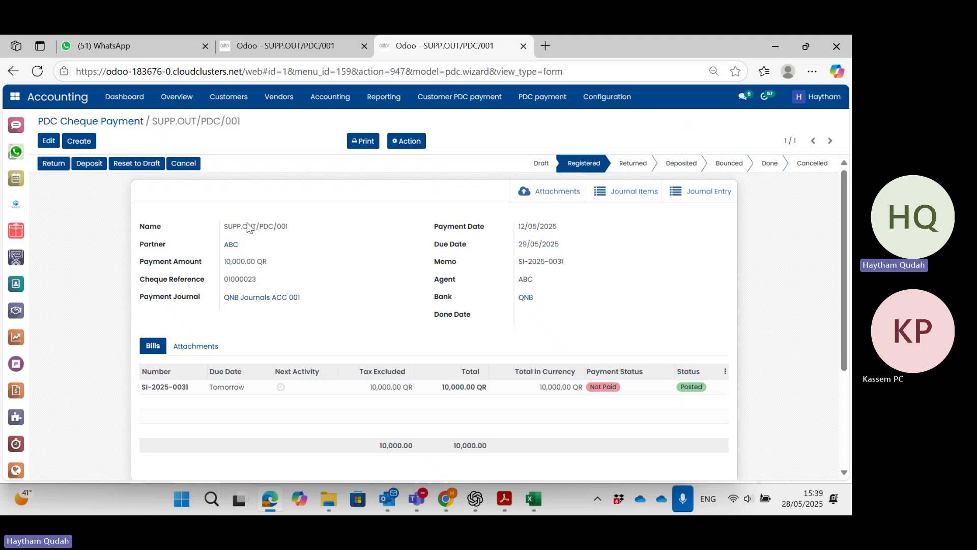
Mark cheque SUPP.OUT/PDC/001 Deposited, then Done, and return to its Real Estate tab.
left_click(90, 164)
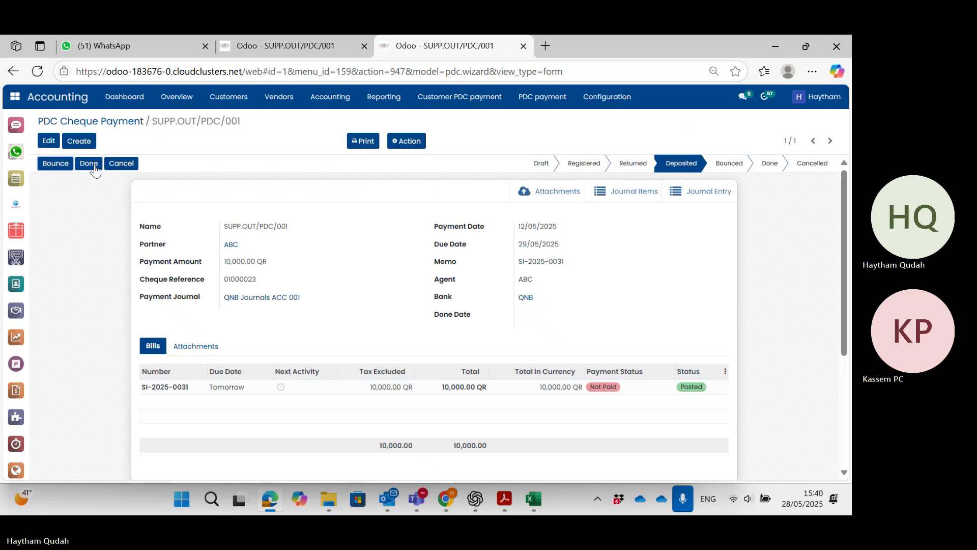
left_click(95, 169)
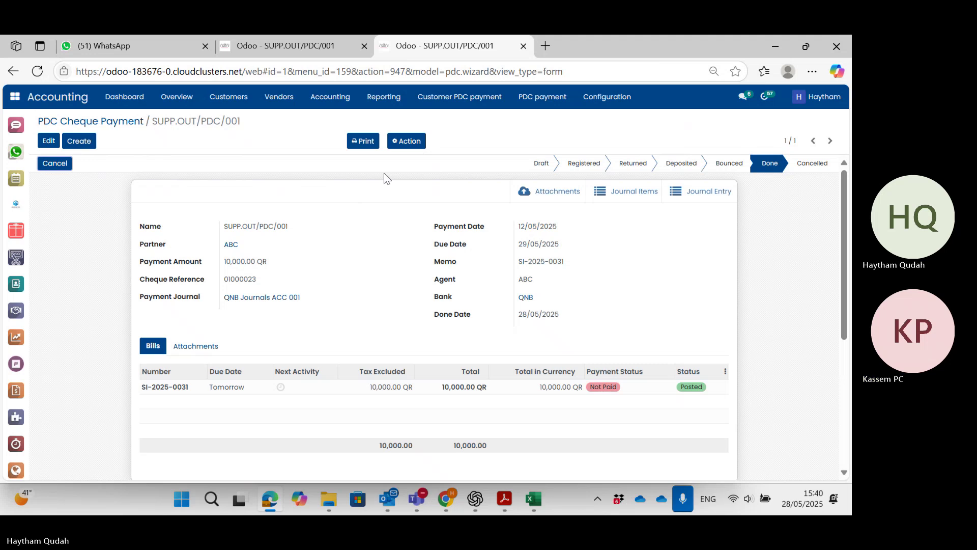
left_click(286, 46)
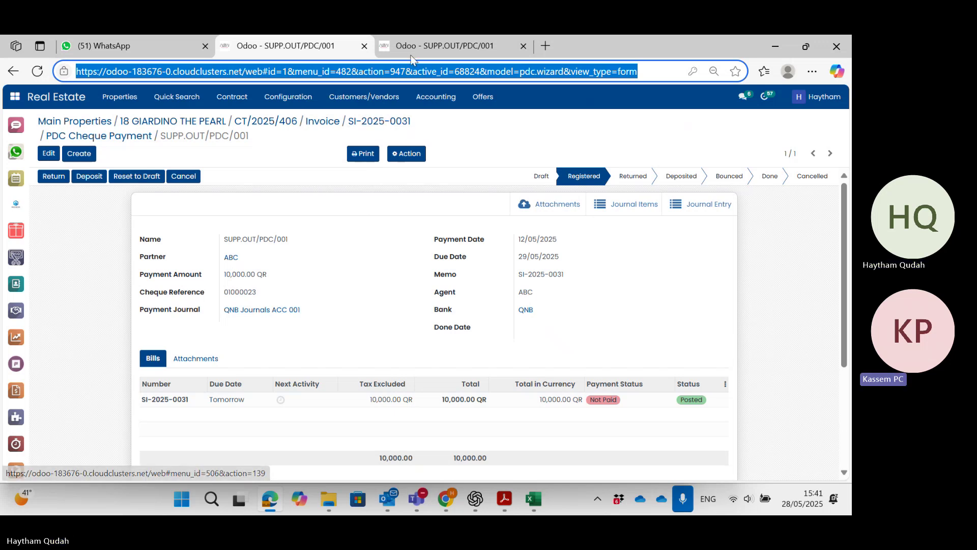
left_click(472, 143)
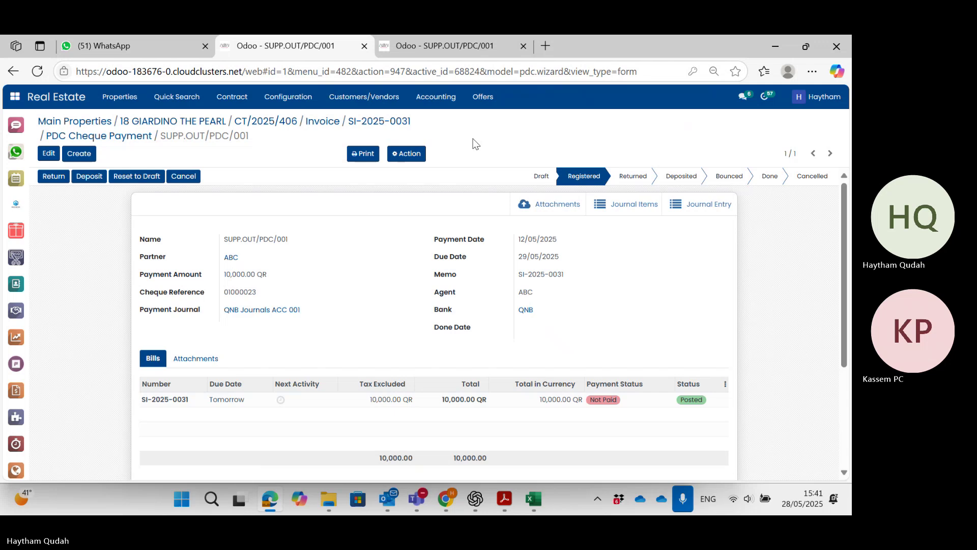
left_click(380, 124)
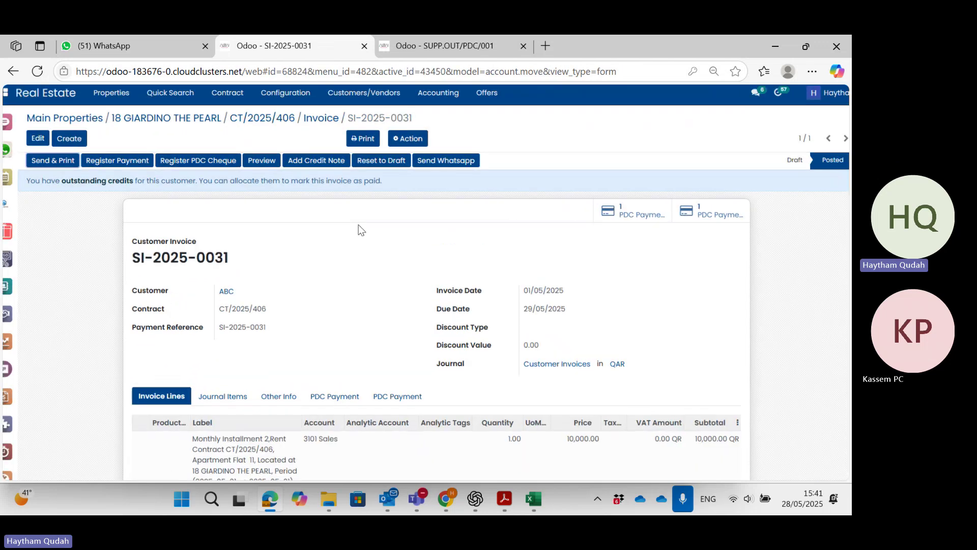
scroll(361, 321, "down", 4)
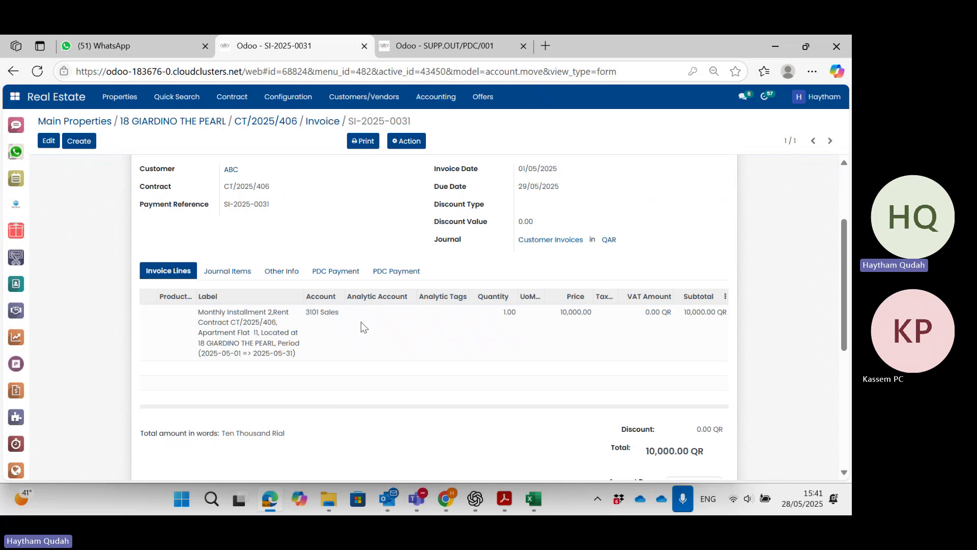
scroll(361, 327, "down", 2)
scroll(361, 327, "up", 4)
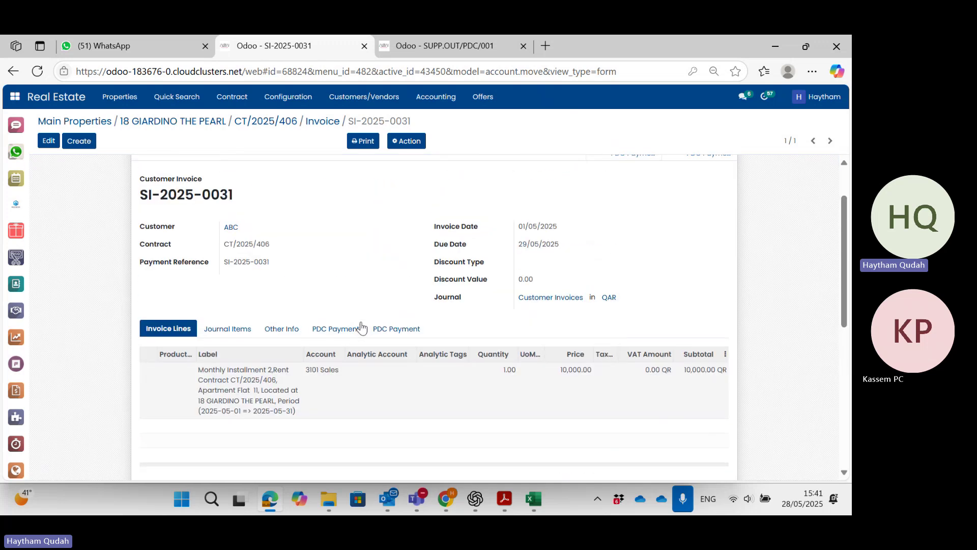
scroll(362, 325, "up", 2)
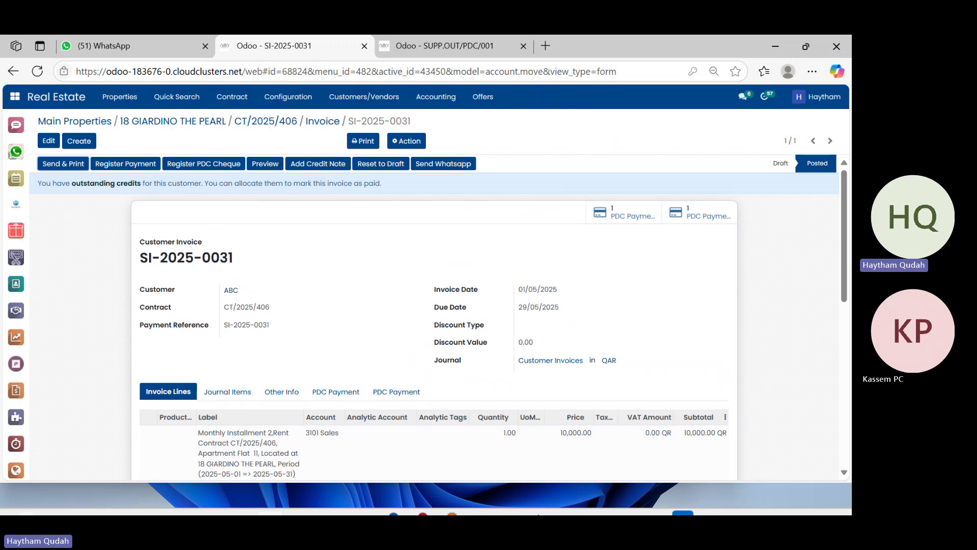
mouse_move(536, 502)
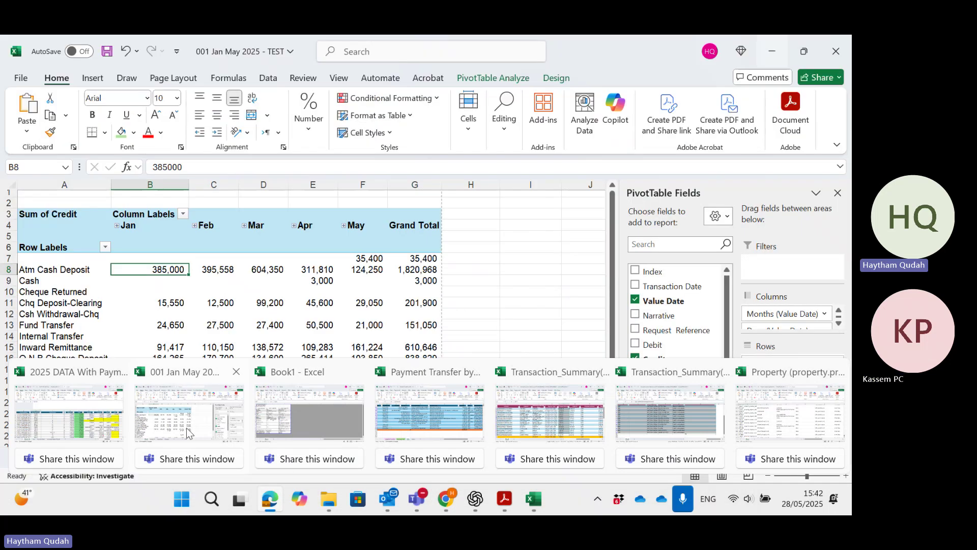
Check the reference in cell E1110 of the Bank_Stat sheet, then minimize Excel.
left_click(207, 448)
left_click(202, 459)
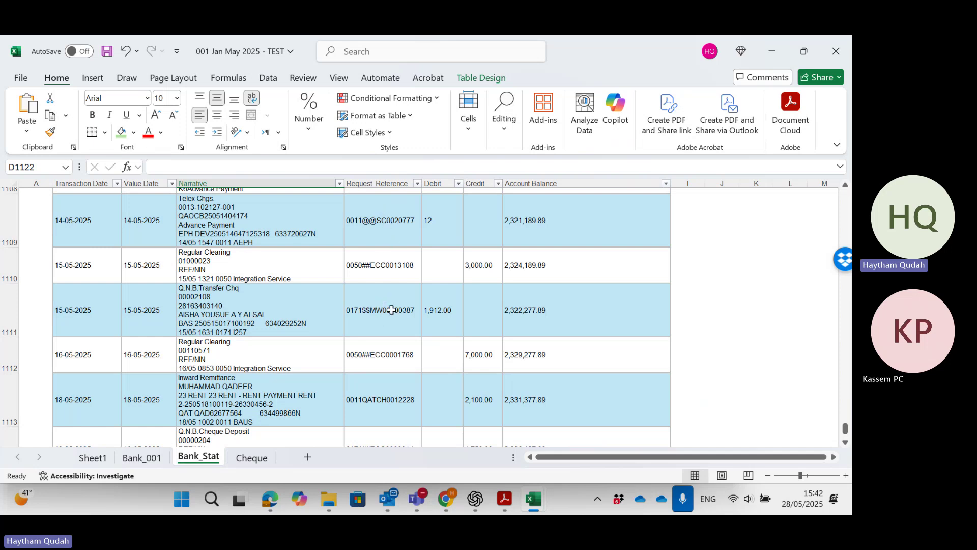
left_click(395, 273)
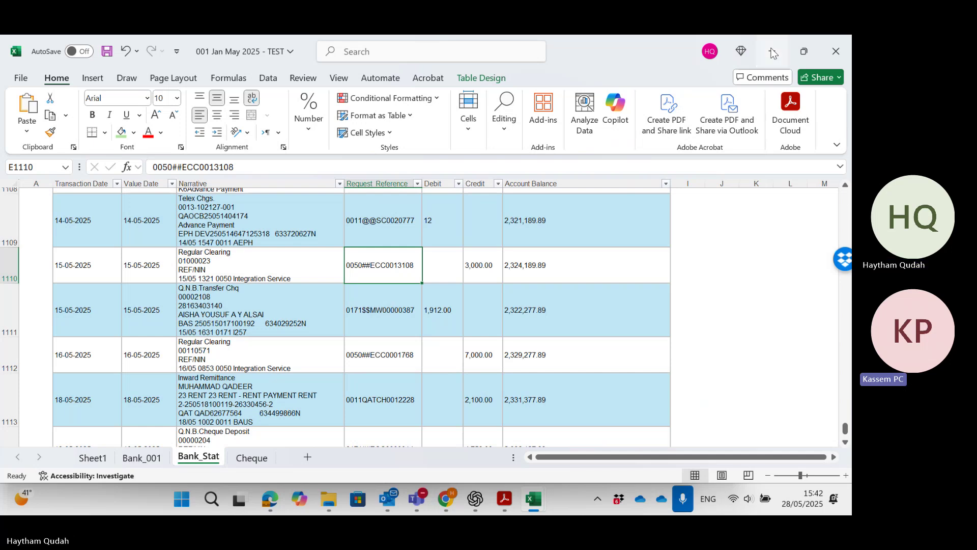
left_click(772, 51)
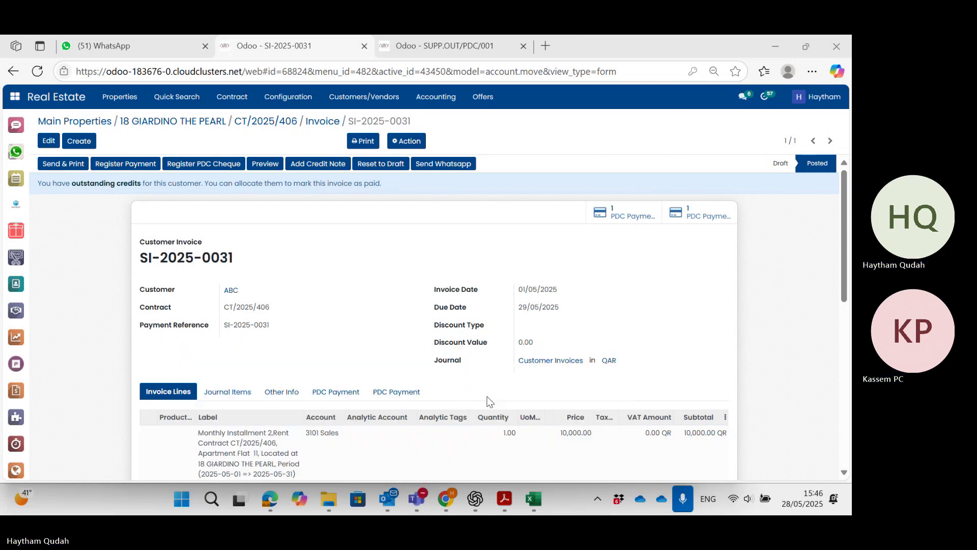
Open invoice SI-2025-0031 of contract CT/2025/406 and look over its 10,000.00 instalment.
mouse_move(417, 502)
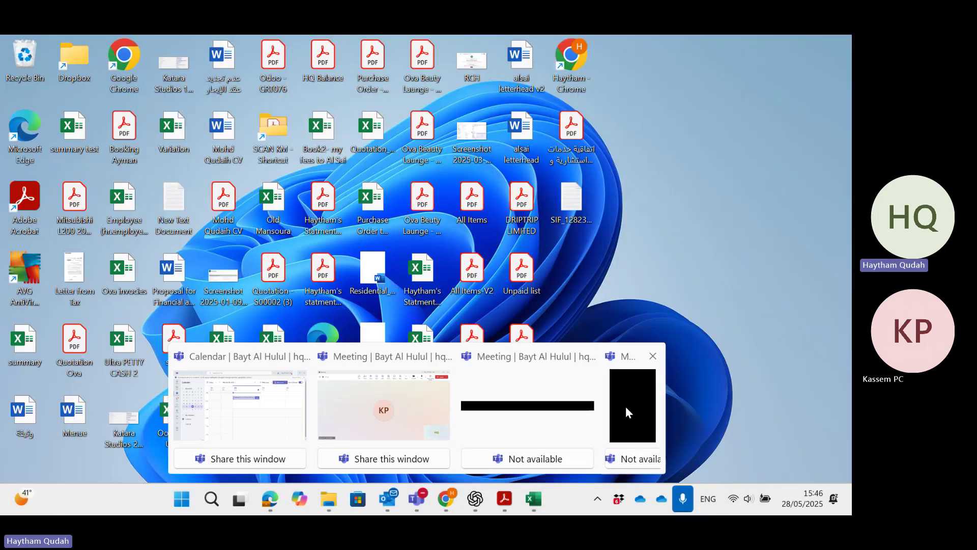
left_click(626, 407)
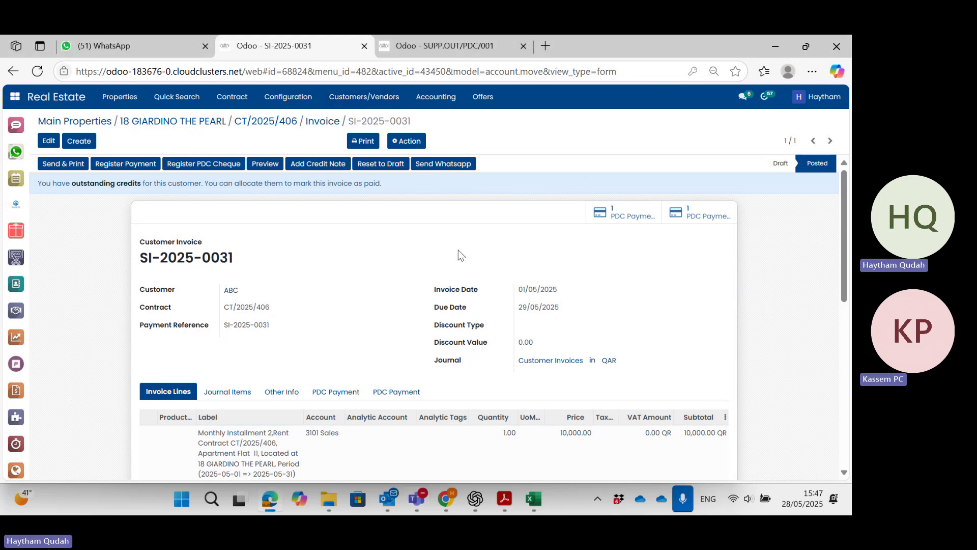
scroll(455, 253, "down", 1)
scroll(455, 253, "up", 1)
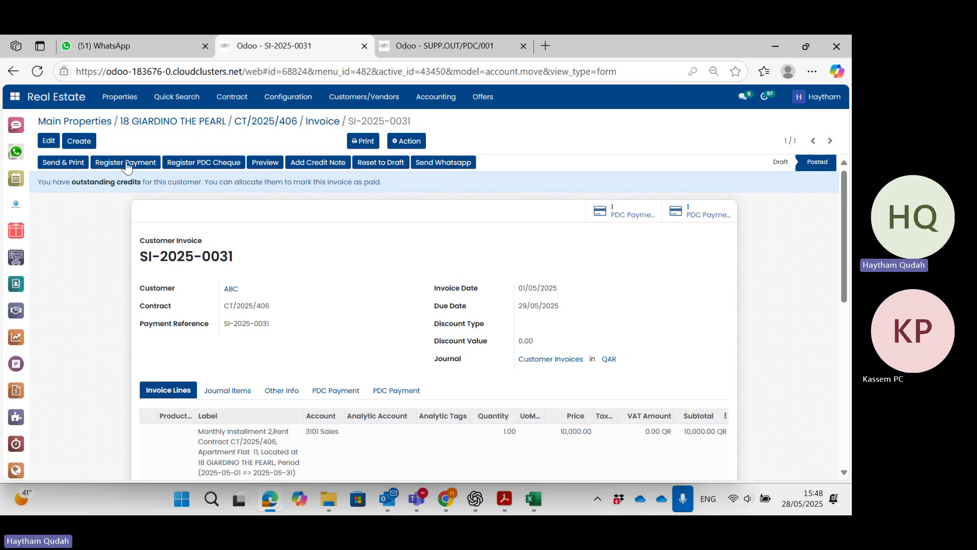
Open Register Payment for SI-2025-0031 and place the cursor in Bank Reference.
left_click(127, 163)
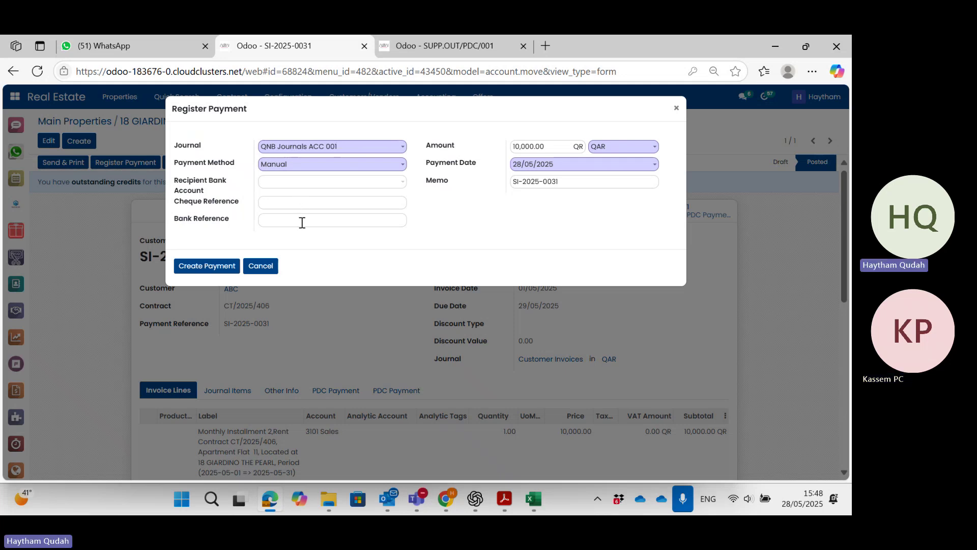
left_click(302, 223)
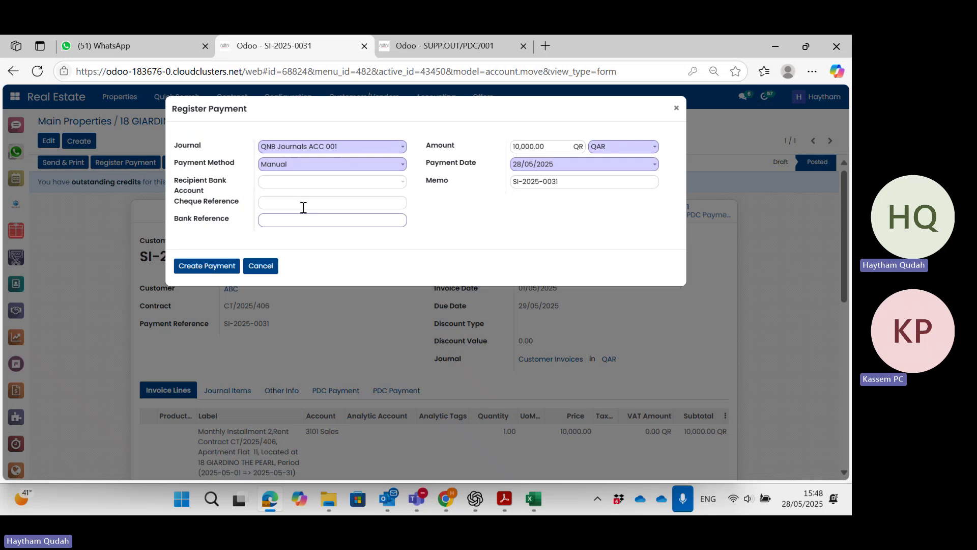
key("alt+Tab")
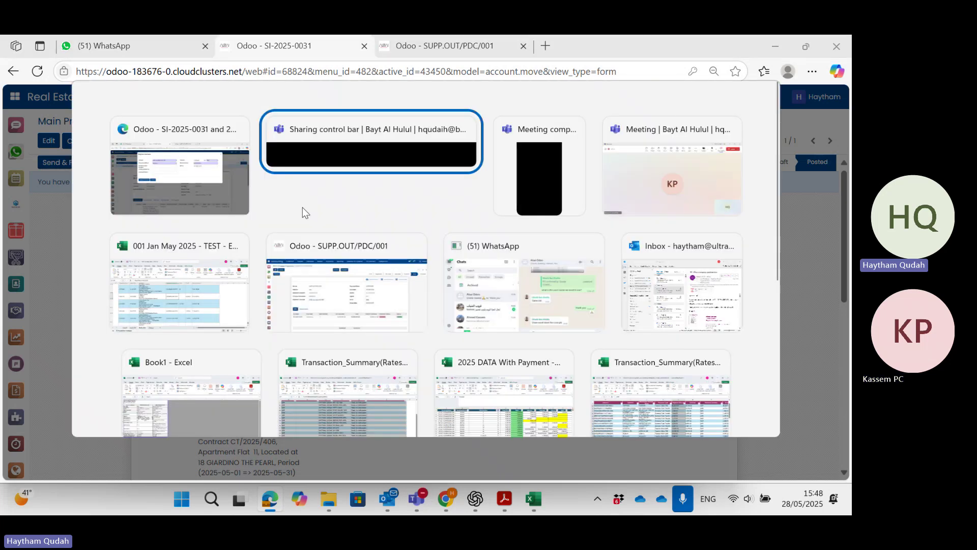
key("Tab")
key("Tab")
key("Tab")
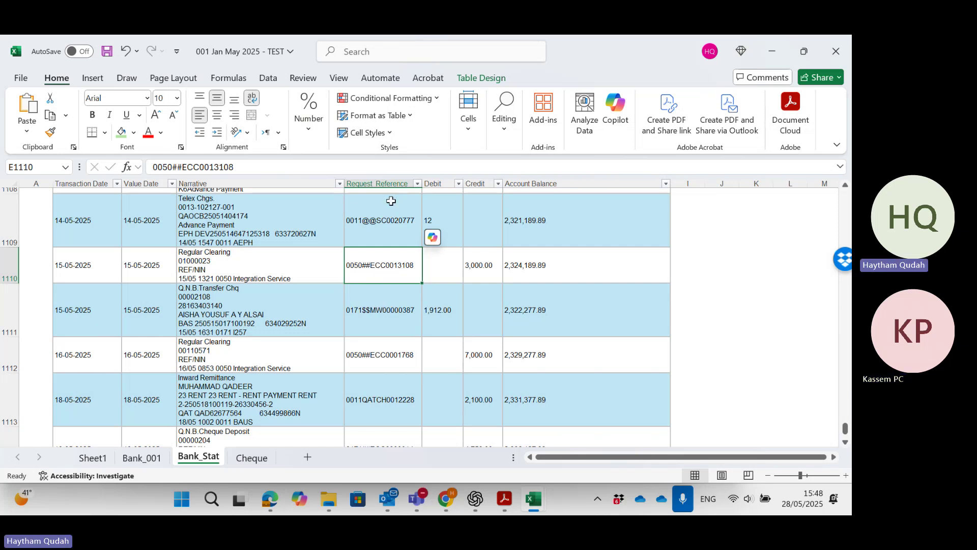
key("alt+Tab")
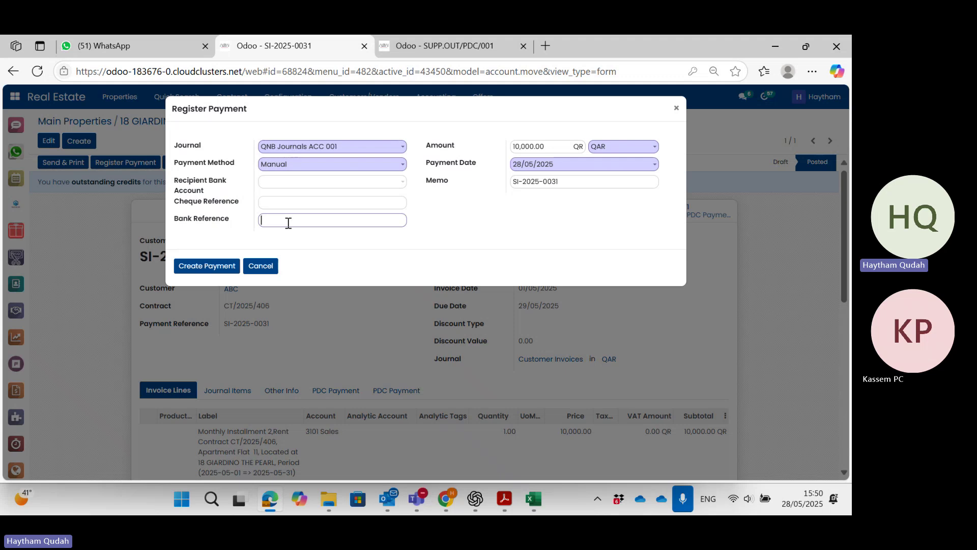
left_click(333, 146)
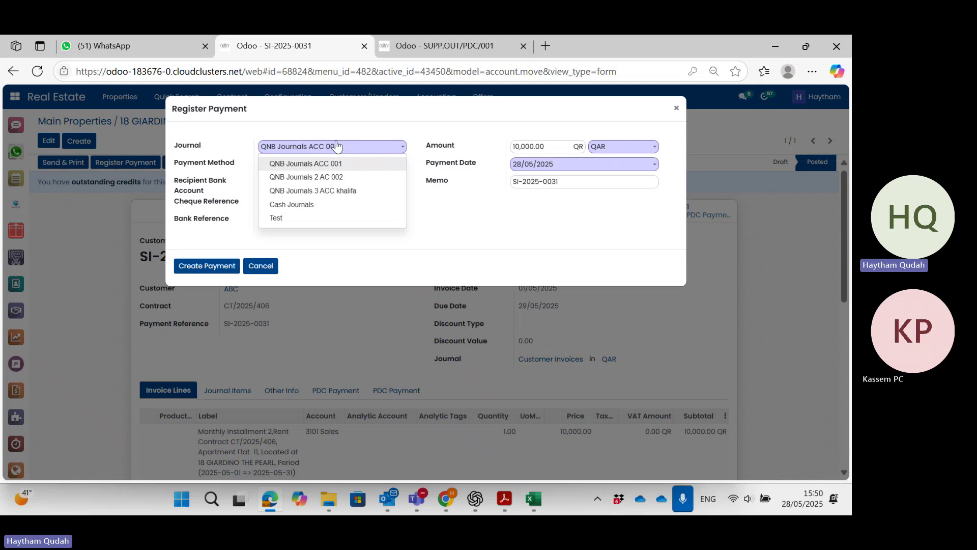
left_click(330, 228)
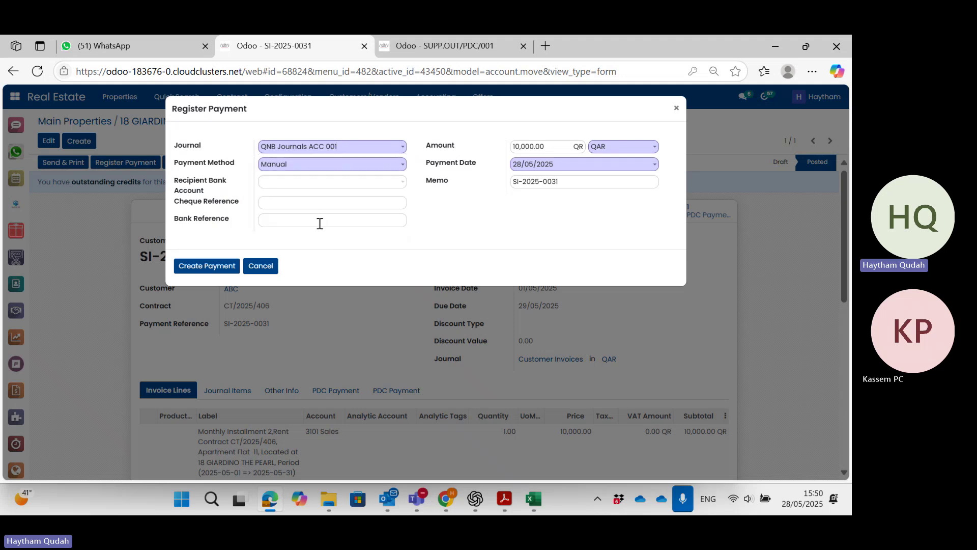
left_click(319, 222)
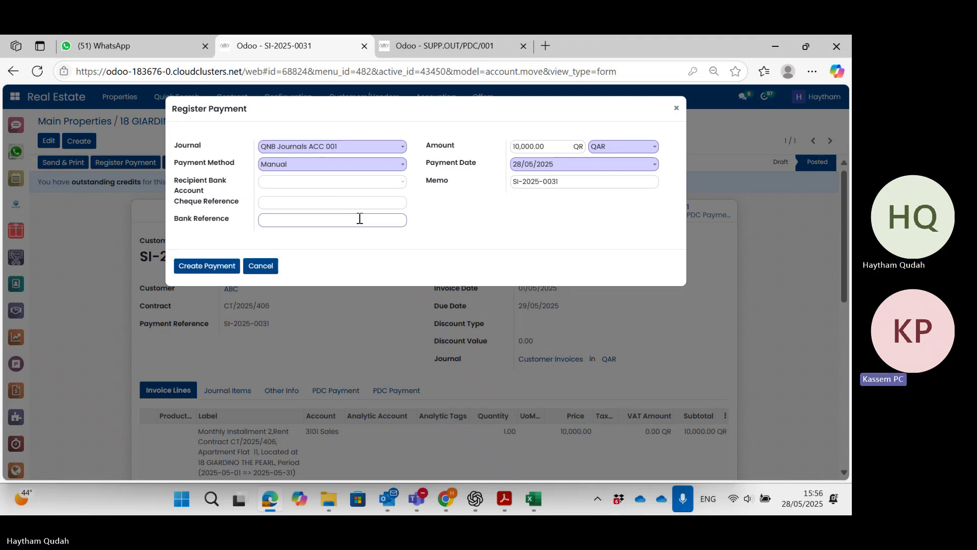
left_click(538, 146)
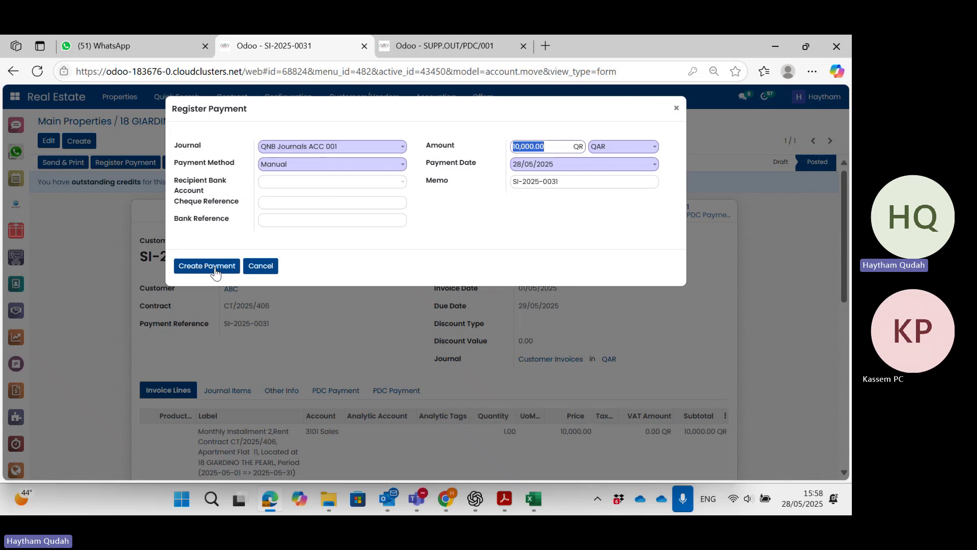
left_click(277, 220)
type("87955")
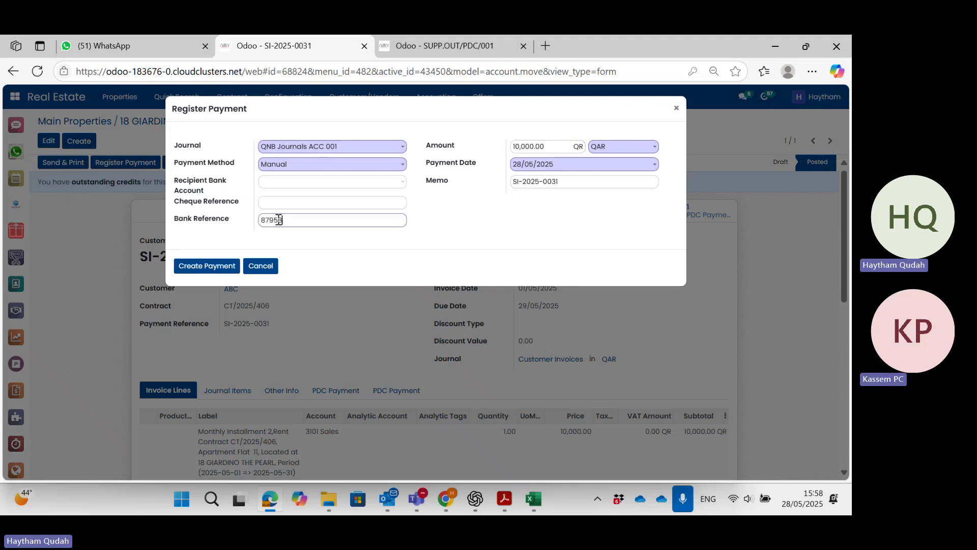
key("BackSpace")
key("BackSpace")
key("BackSpace")
key("BackSpace")
key("BackSpace")
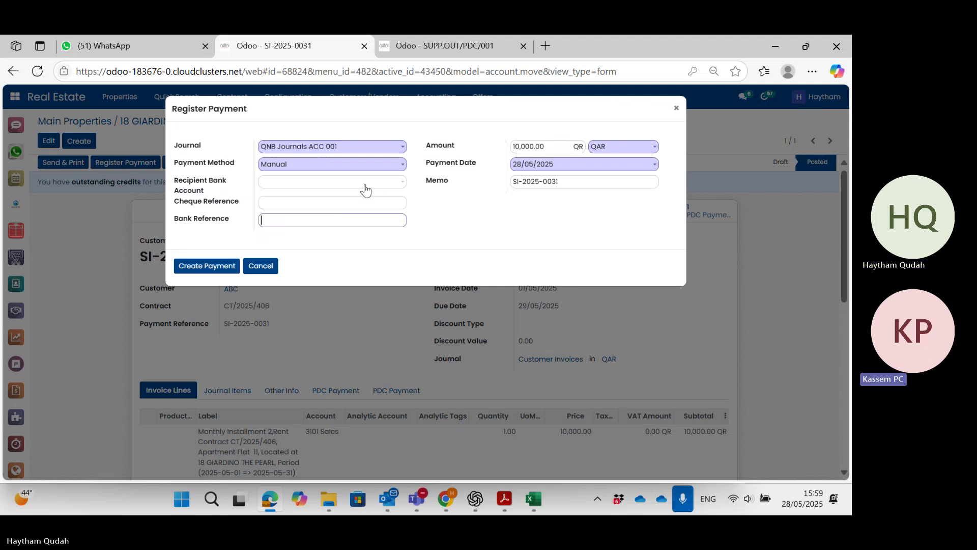
Switch the payment journal to Cash Journals and type the recipient's bank account number.
left_click(354, 152)
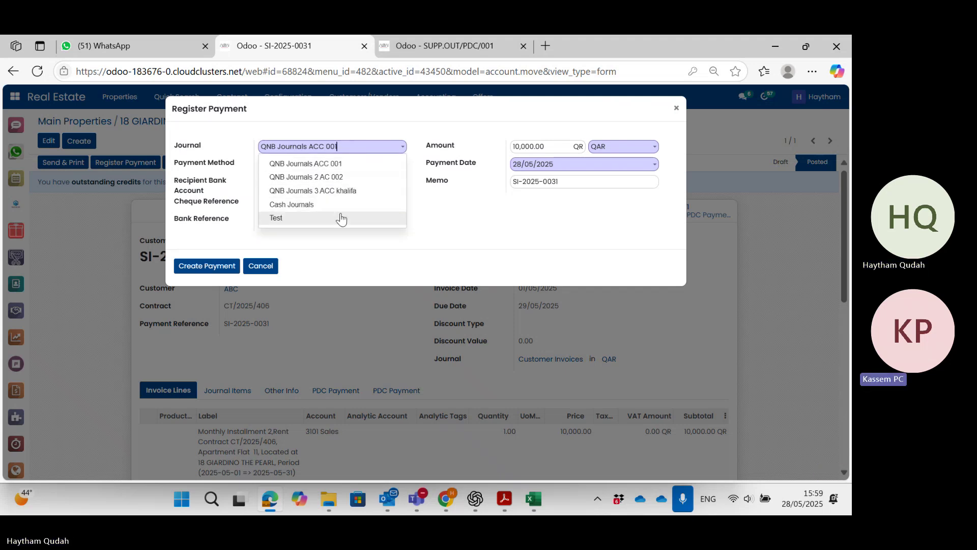
left_click(338, 204)
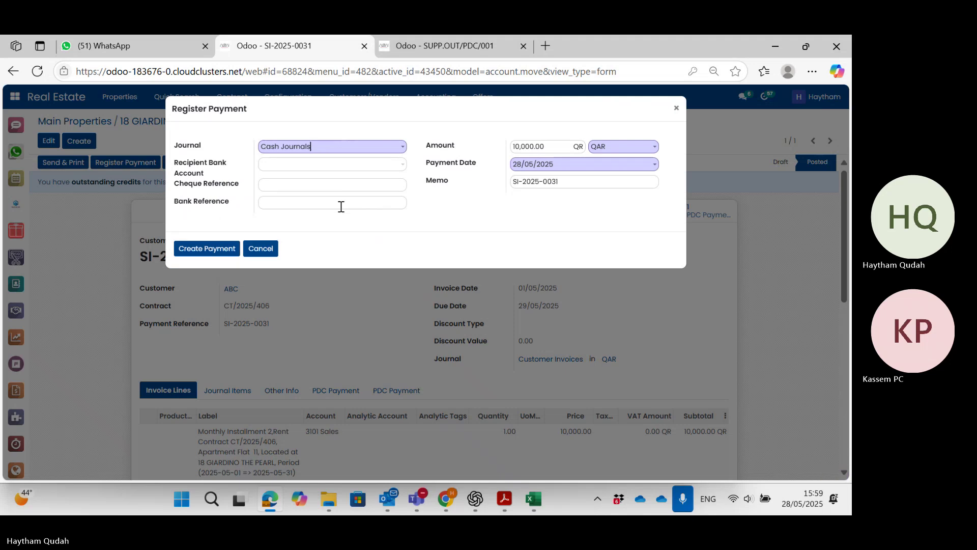
left_click(368, 170)
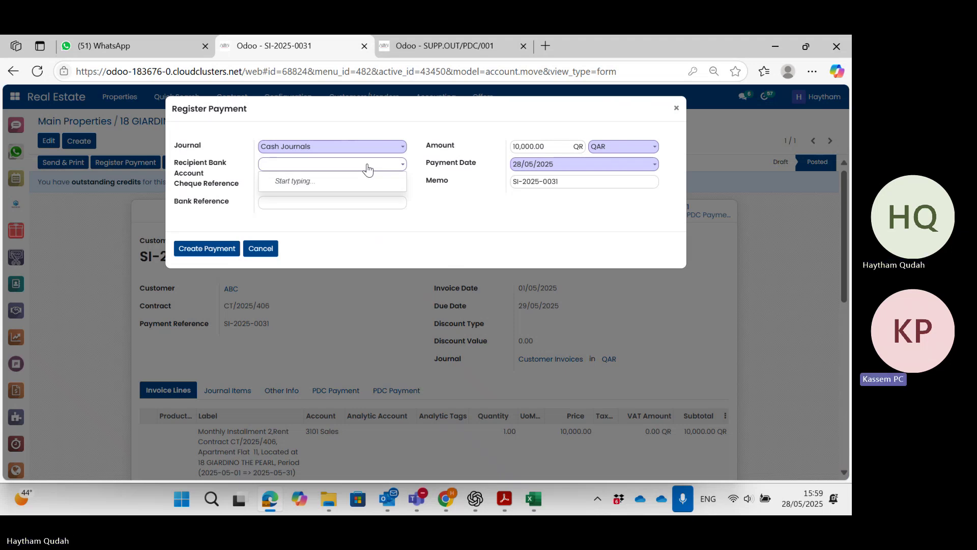
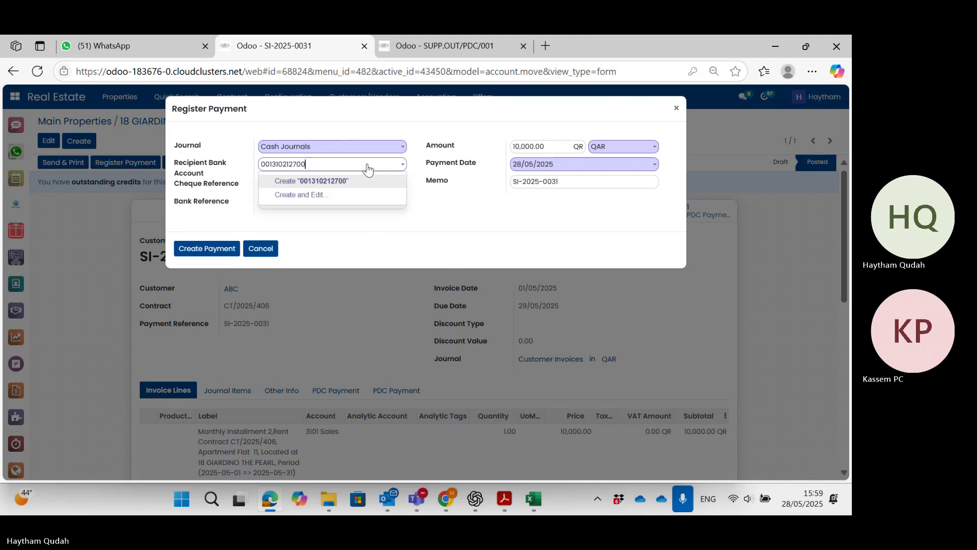
Create the recipient bank account with its account number and holder ABC, and save it.
left_click(334, 185)
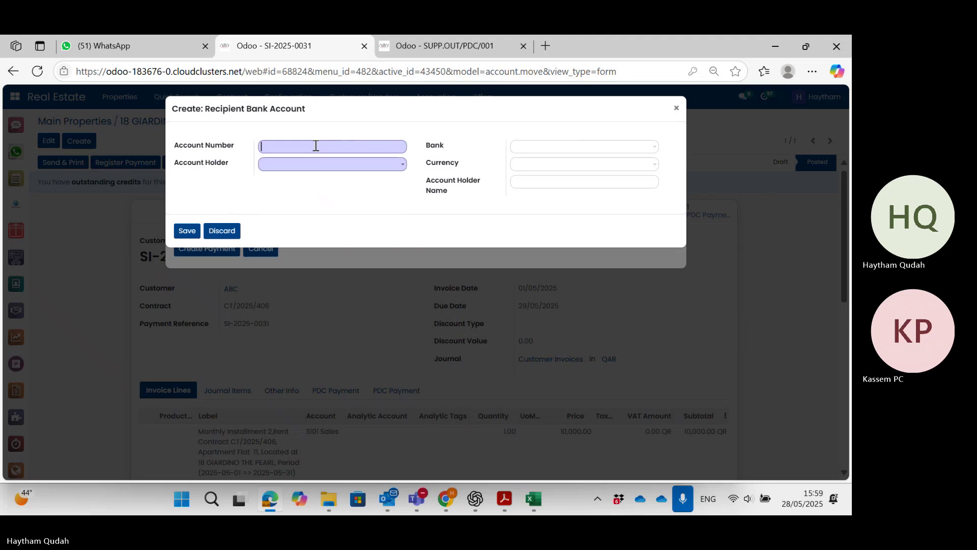
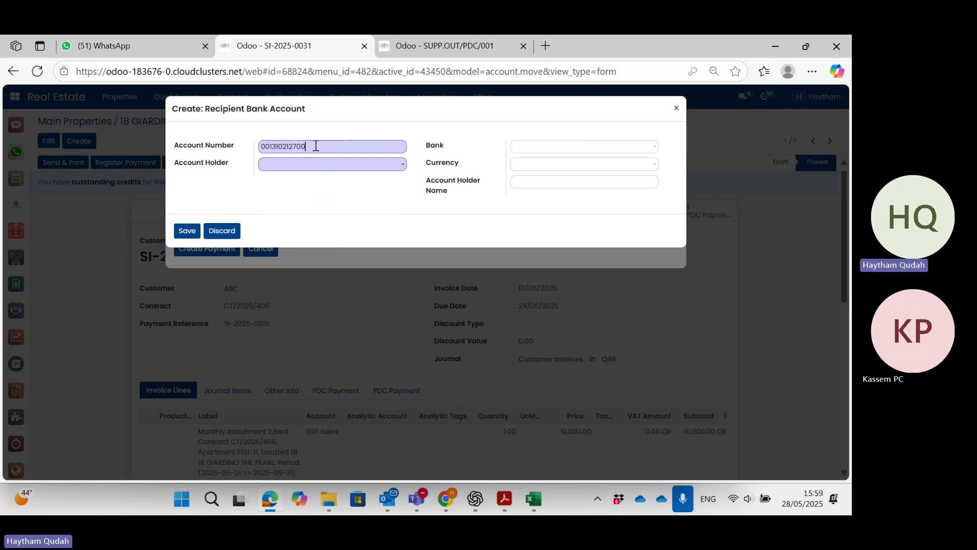
left_click(314, 169)
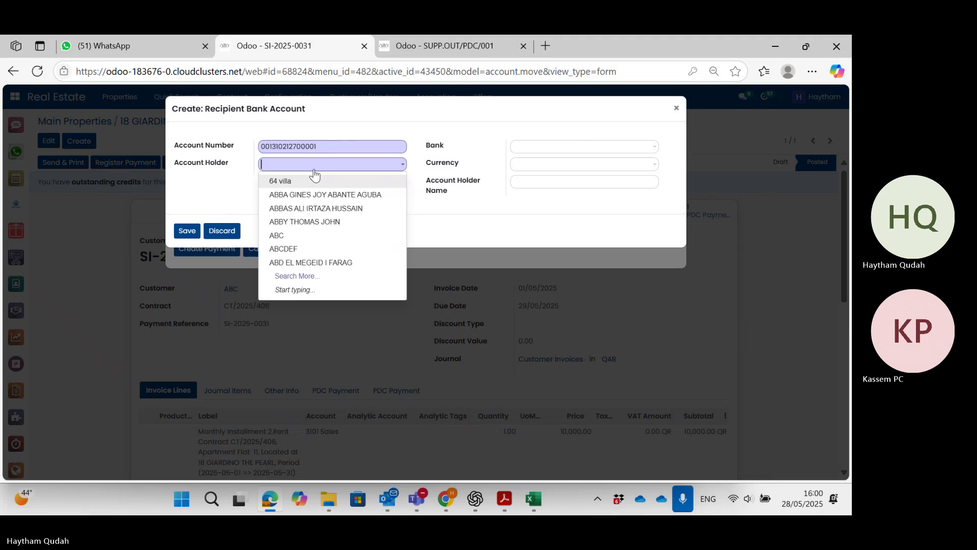
type("ABC")
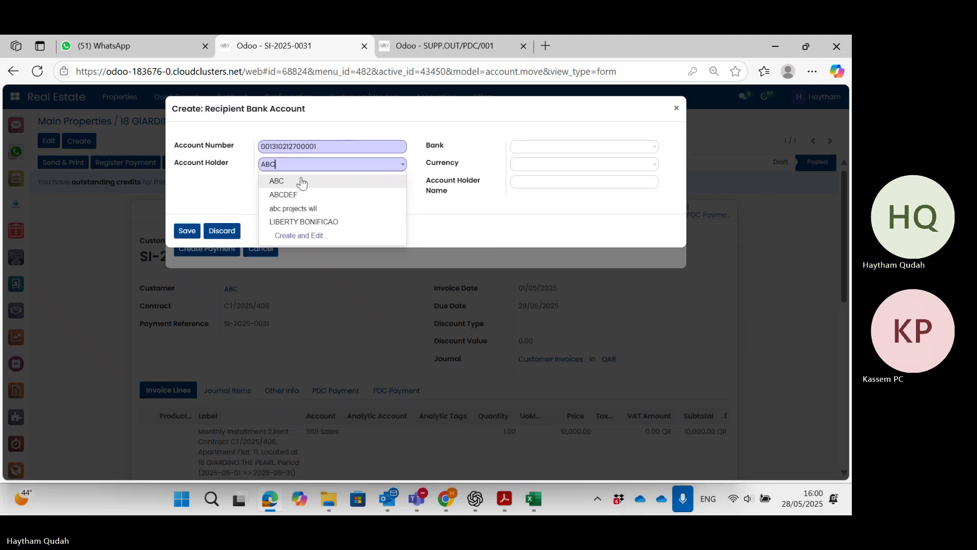
left_click(302, 183)
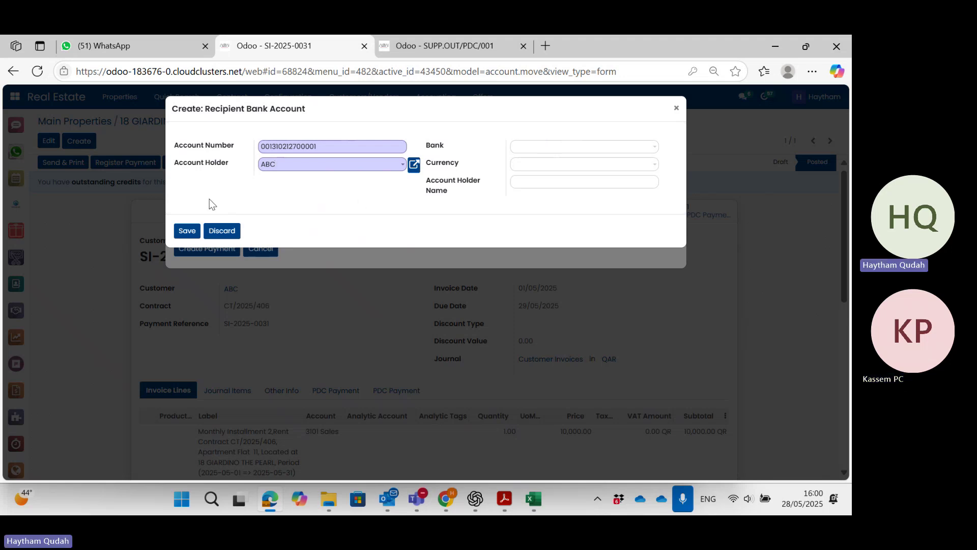
left_click(186, 232)
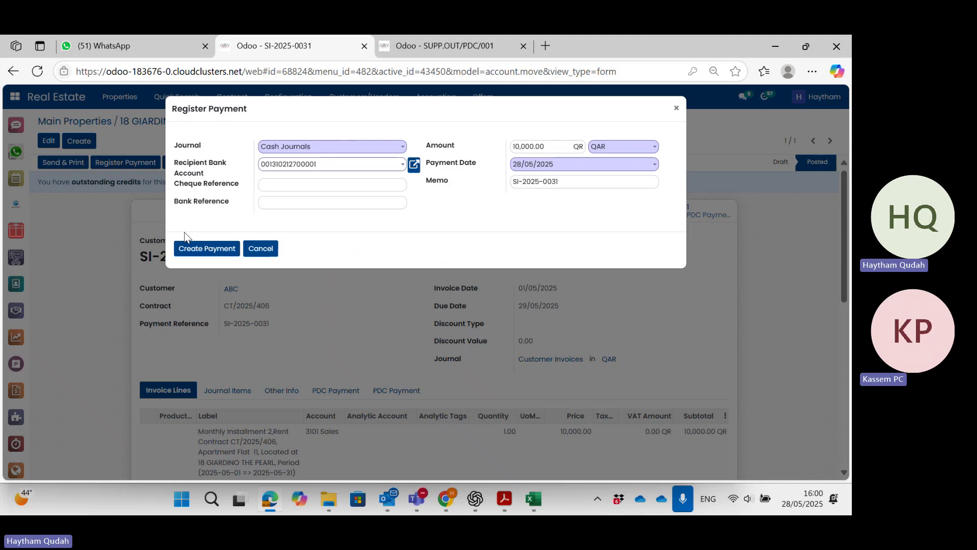
Change the payment amount to 500 and enter bank reference 989898.
left_click(549, 148)
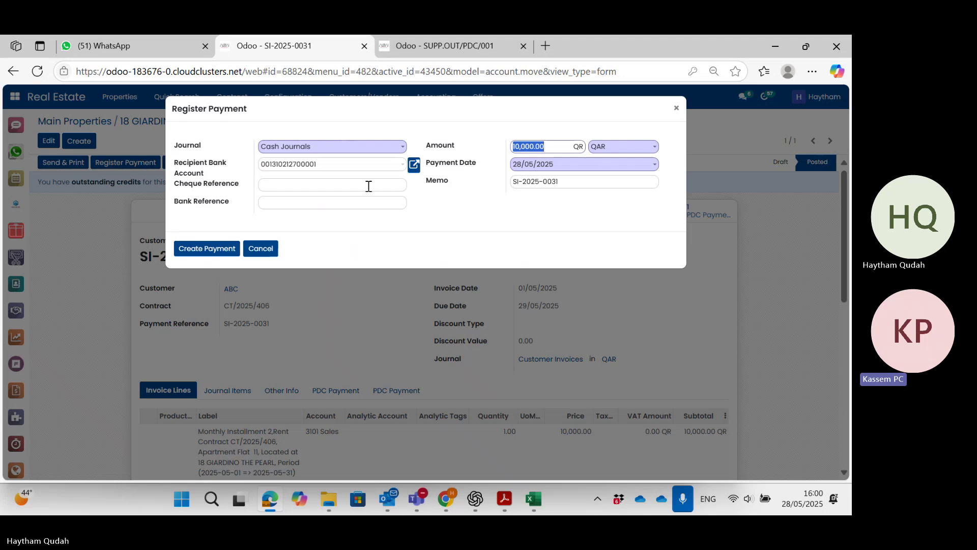
type("5")
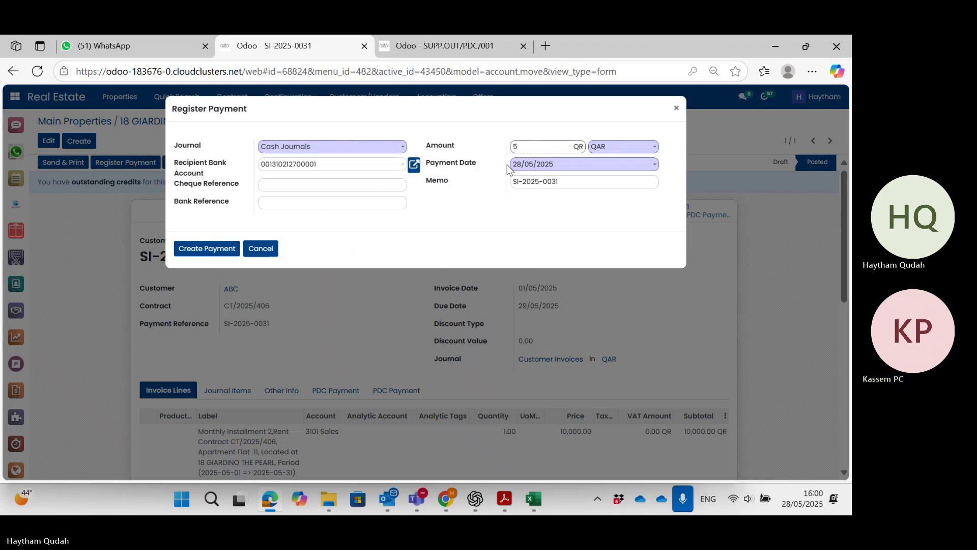
type("00")
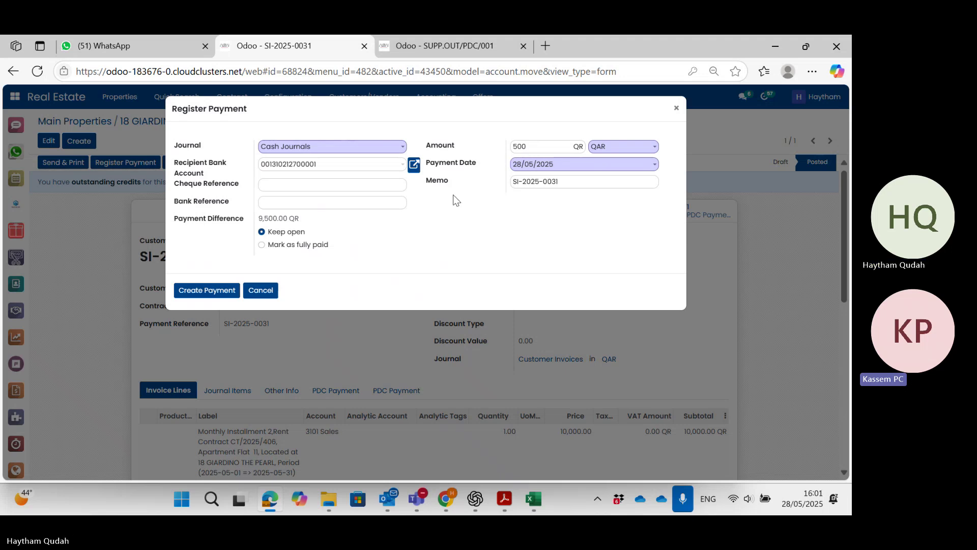
left_click(313, 203)
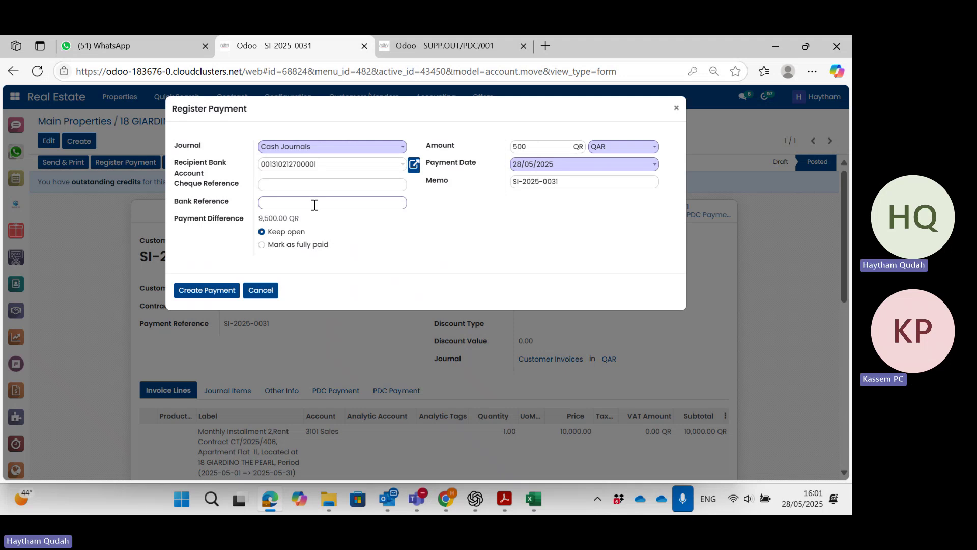
type("9898")
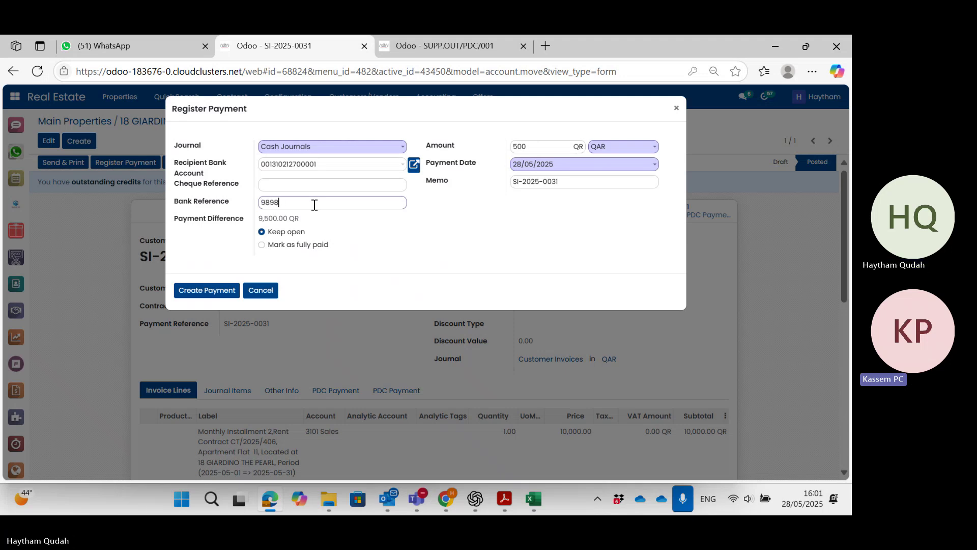
type("989")
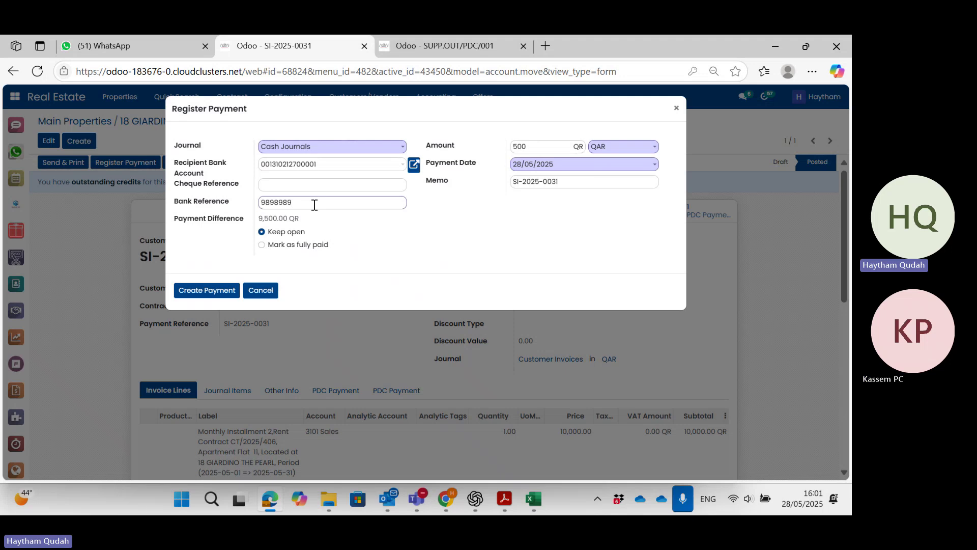
key("BackSpace")
Create the 500 QAR payment, leaving 9,500.00 QR outstanding on the invoice.
left_click(204, 292)
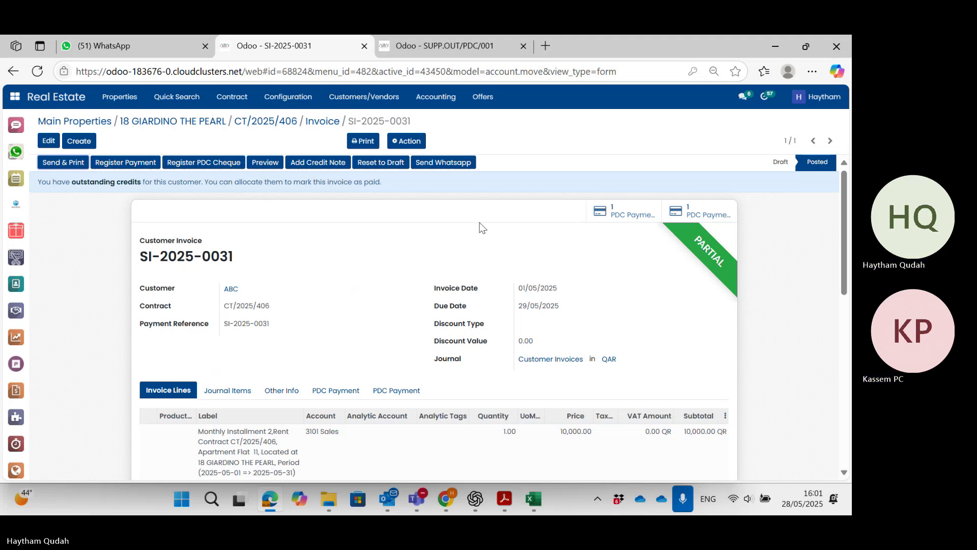
Register a new 9,500.00 QAR payment via Cash Journals and pick the recipient bank account.
left_click(123, 163)
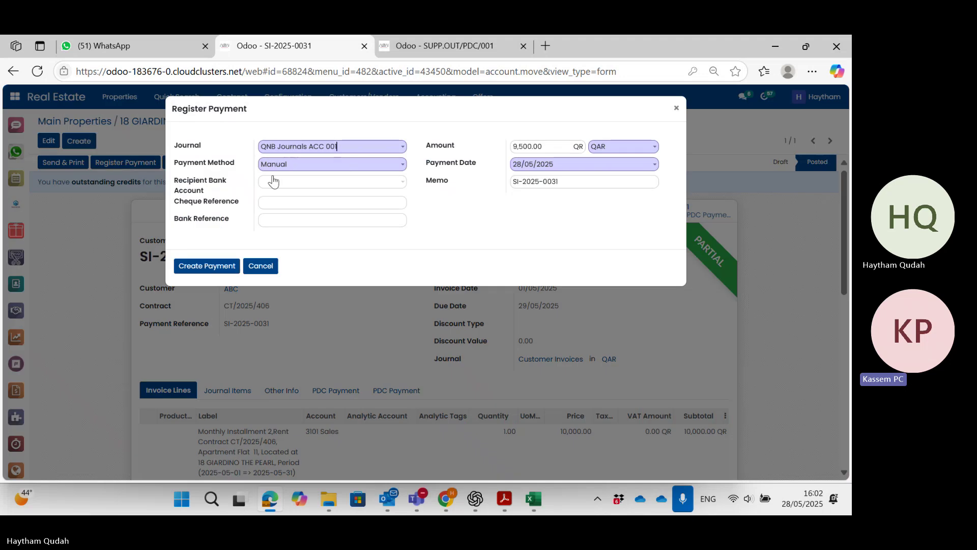
left_click(356, 149)
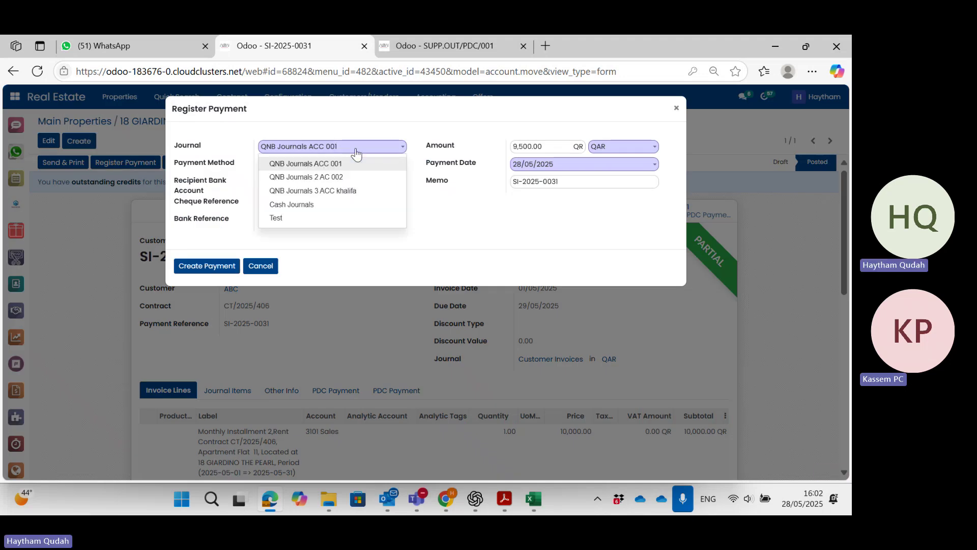
left_click(321, 204)
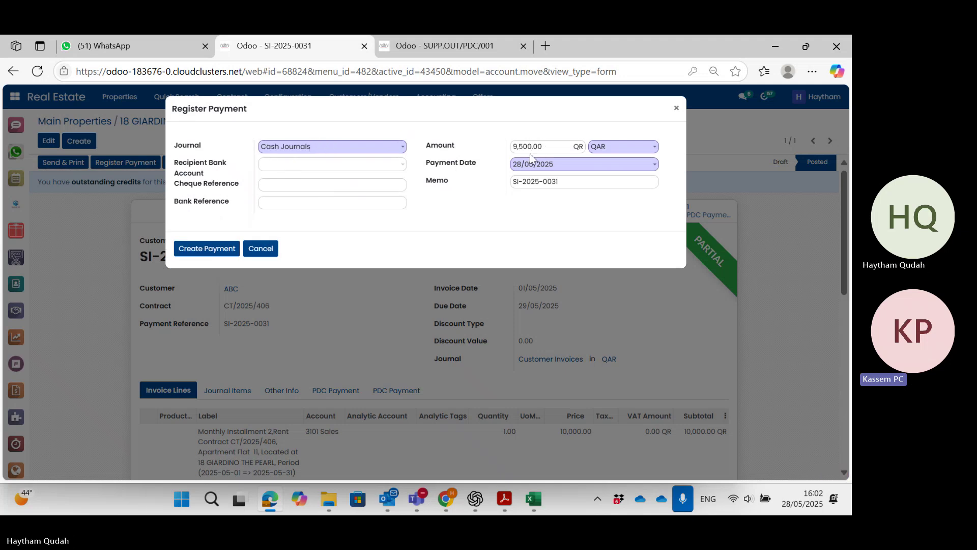
left_click(346, 167)
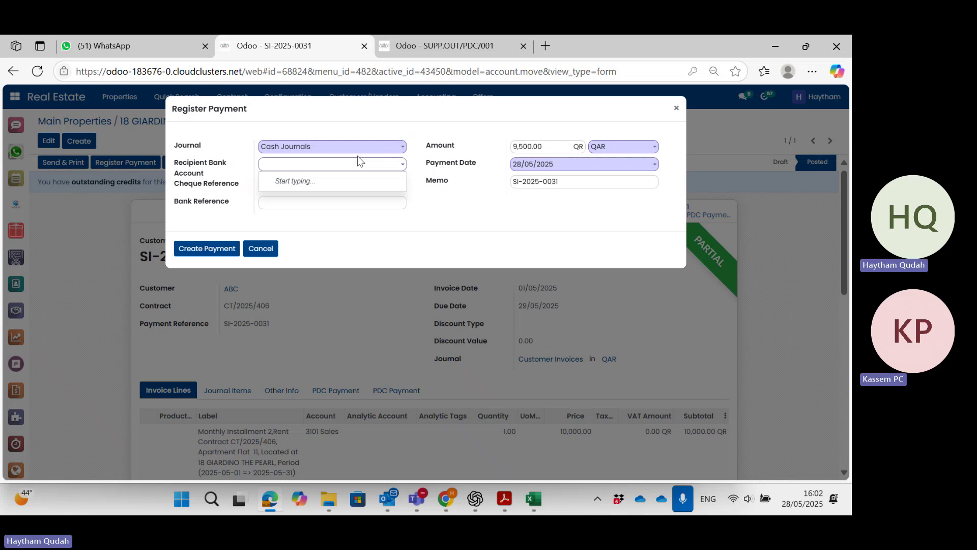
left_click(326, 168)
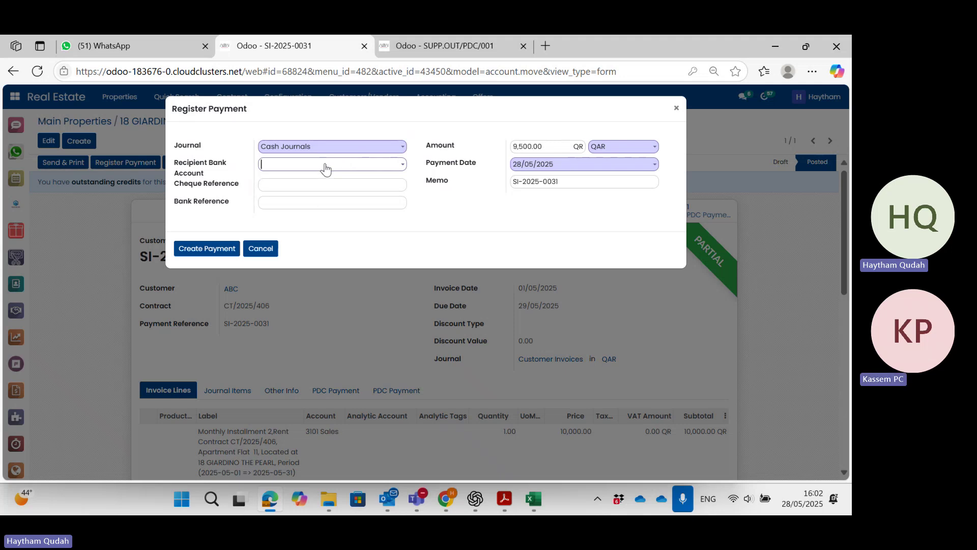
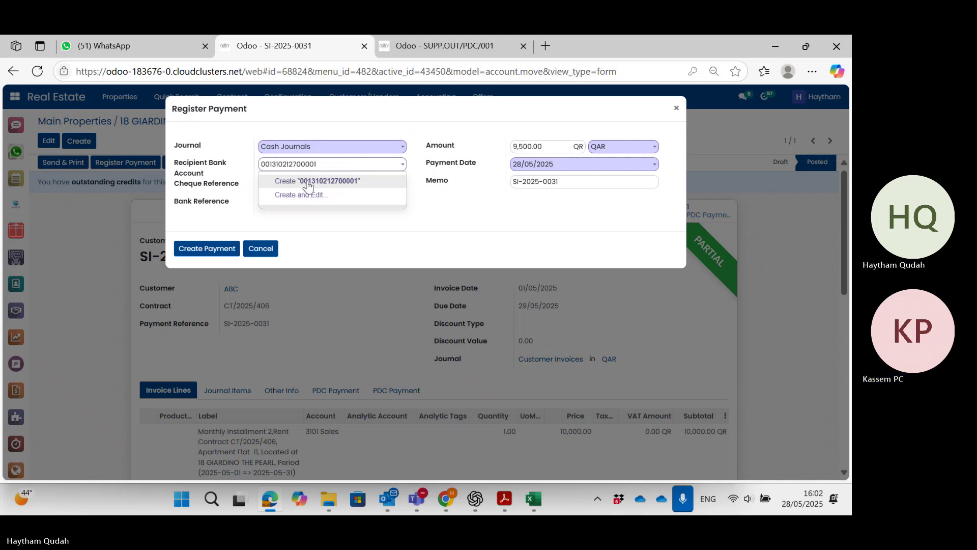
left_click(308, 182)
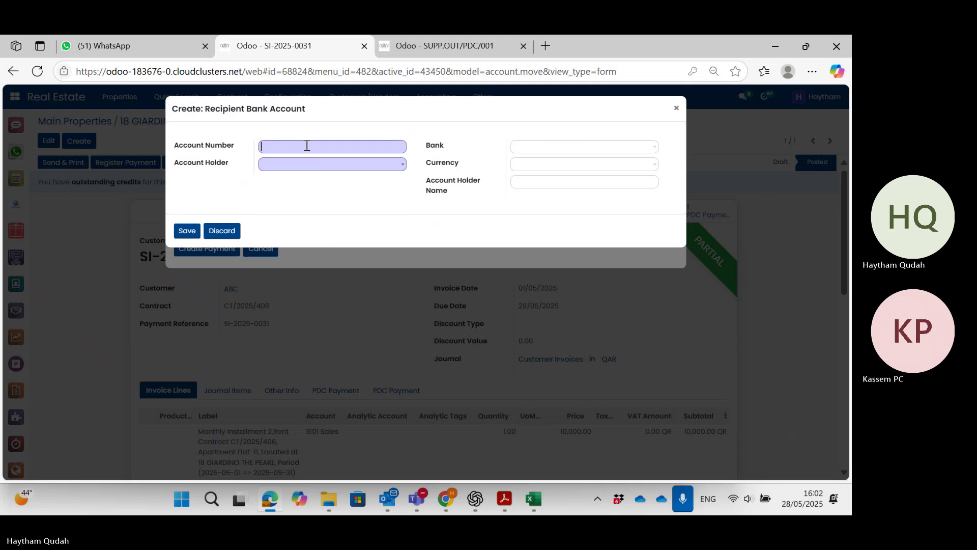
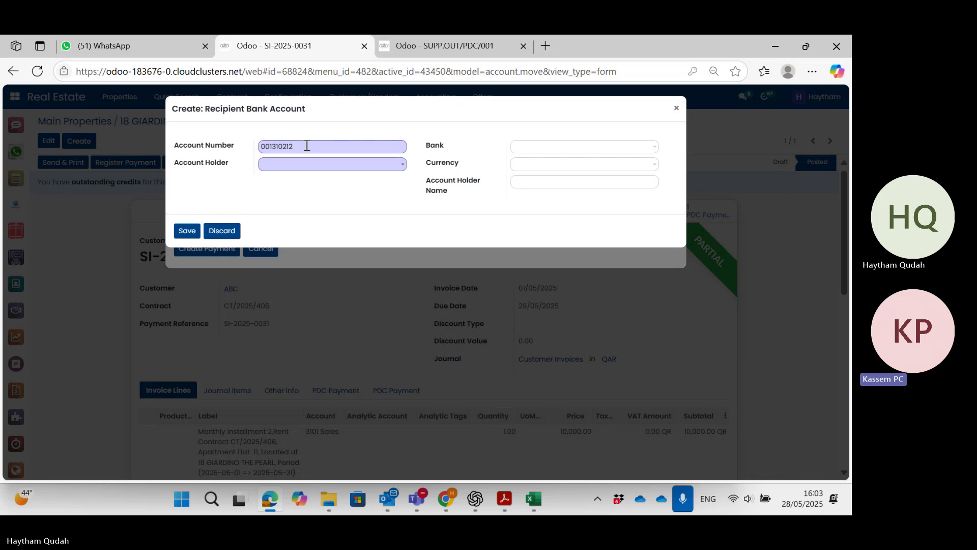
Fill in the account number and set Account Holder ABC, Bank QNB and Currency QAR.
left_click(303, 165)
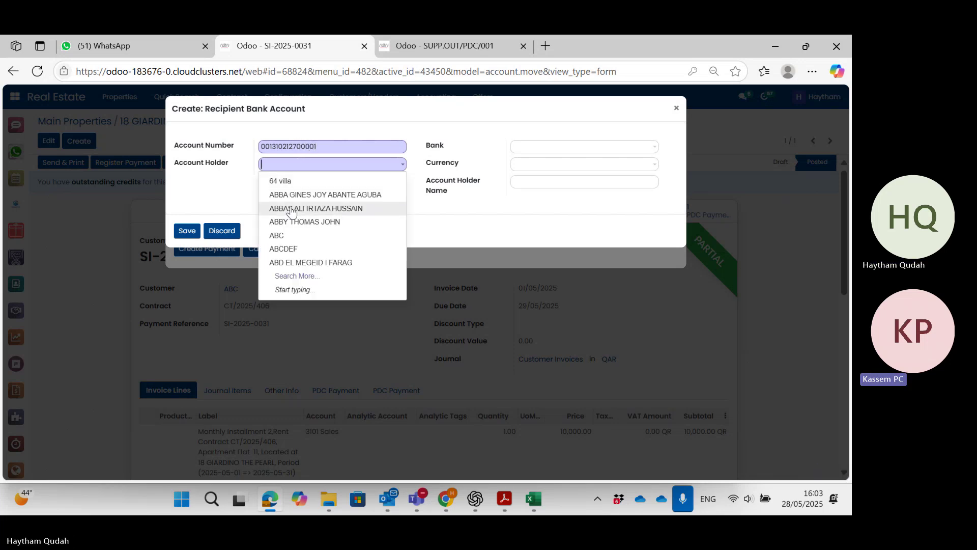
left_click(288, 235)
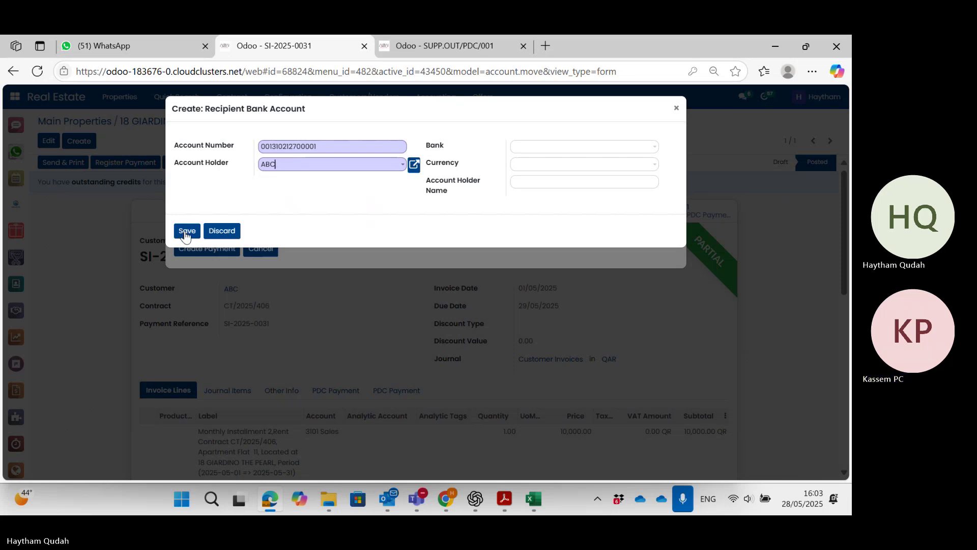
left_click(581, 148)
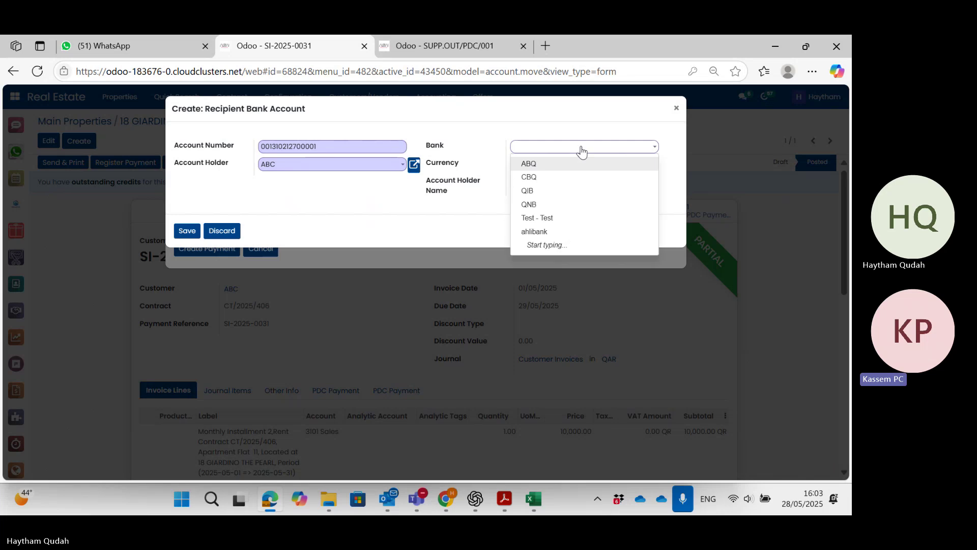
left_click(540, 206)
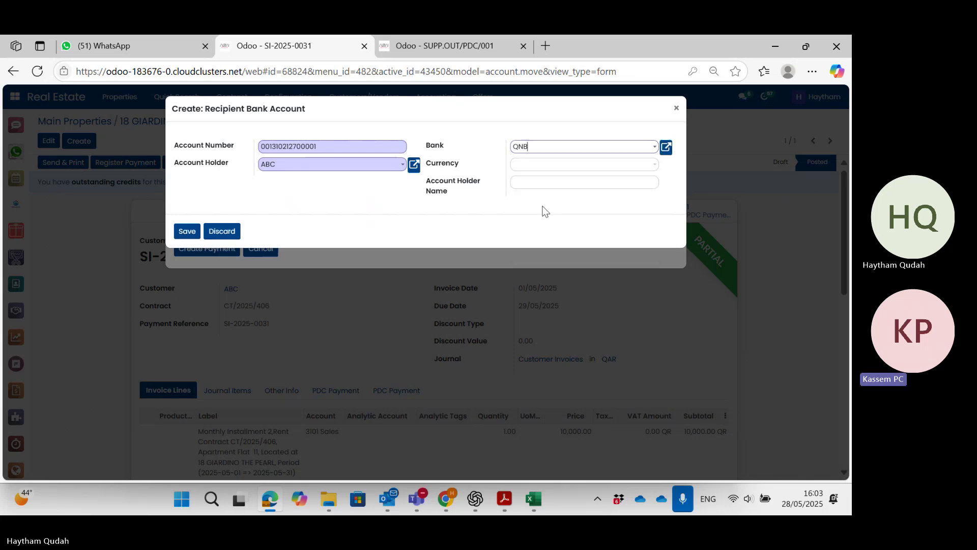
left_click(571, 169)
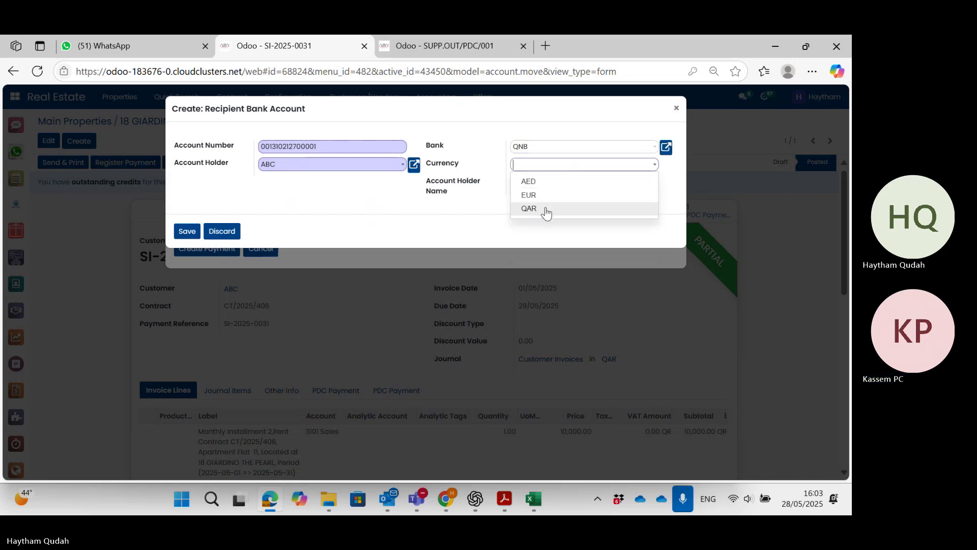
left_click(544, 210)
Set the Account Holder Name to ALSAI REAL ESTATE INVESTMENT, replacing ABC.
left_click(561, 181)
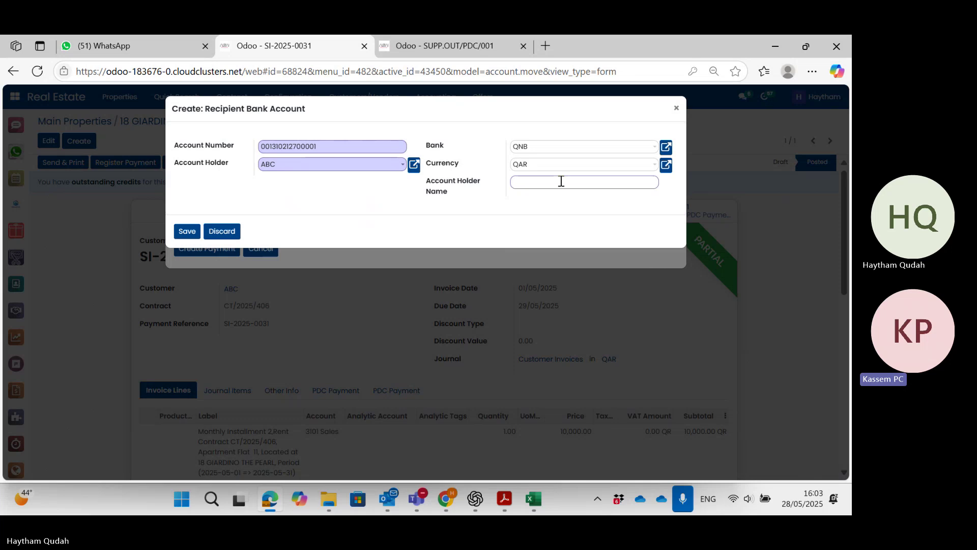
type("ABC")
left_click(365, 193)
double_click(550, 181)
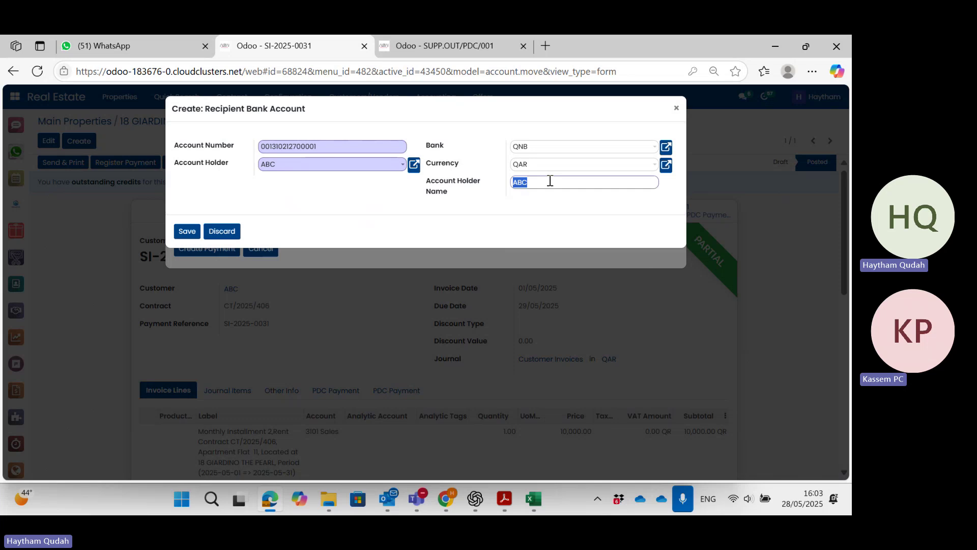
key("BackSpace")
type("A")
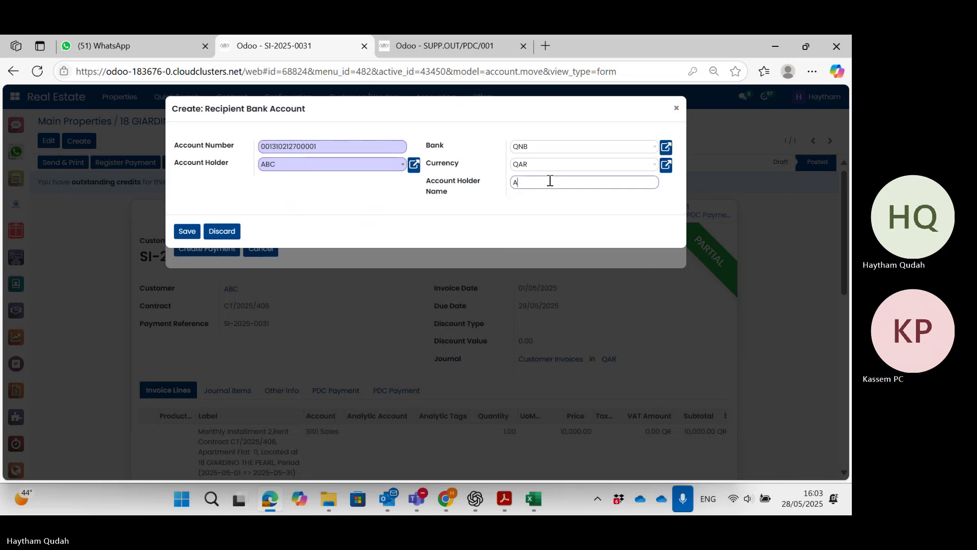
type("LSAI REAL EST")
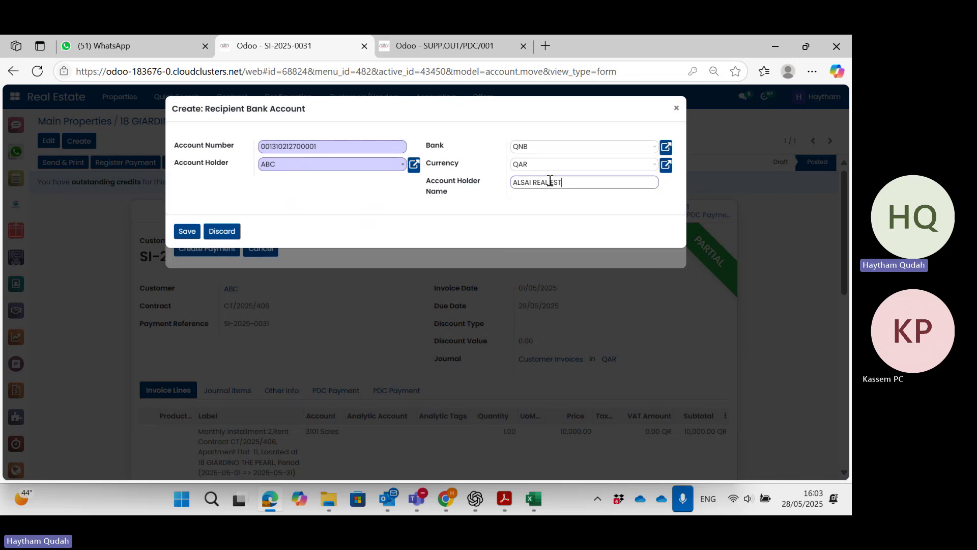
type("ATE I")
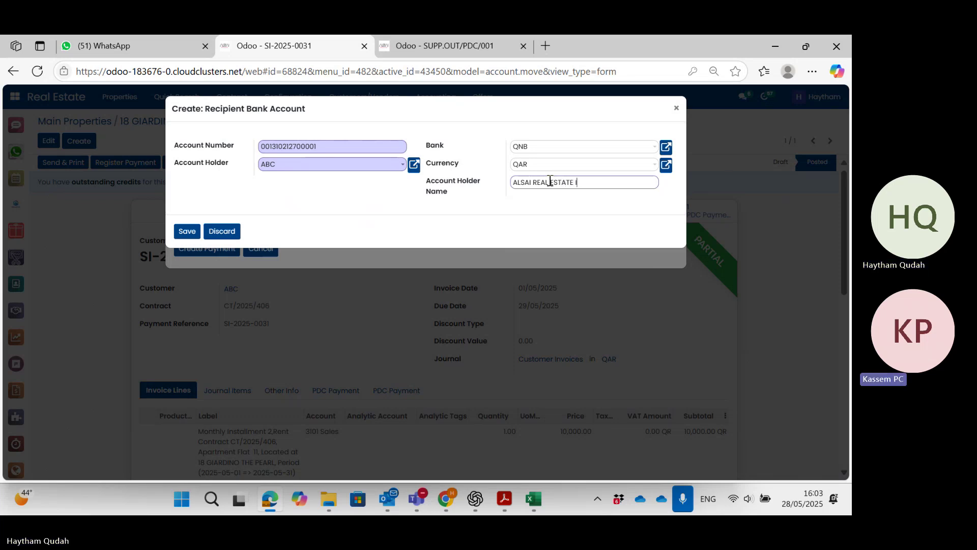
type("NVESTM")
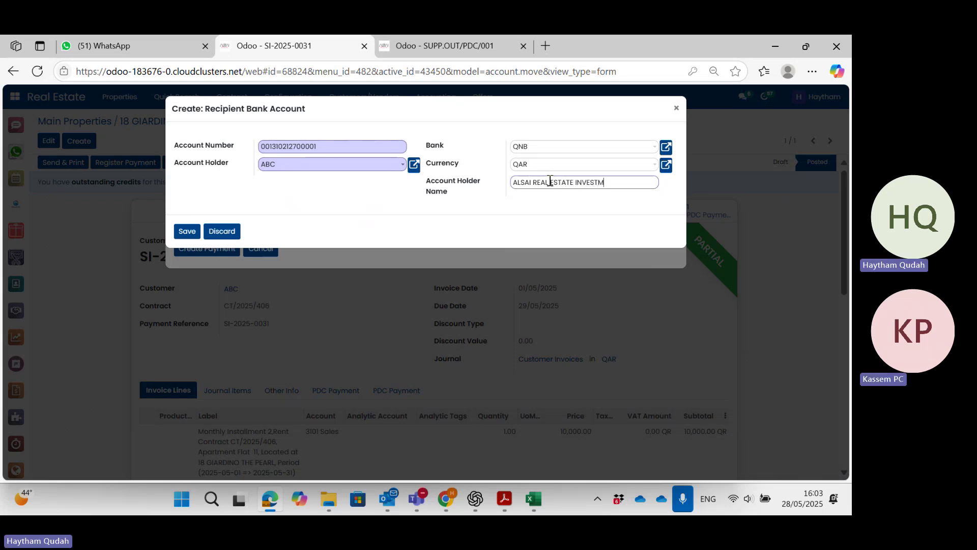
type("ENT")
Save the bank account twice, dismissing the 'Account Number must be unique' error each time, then close the form.
left_click(189, 232)
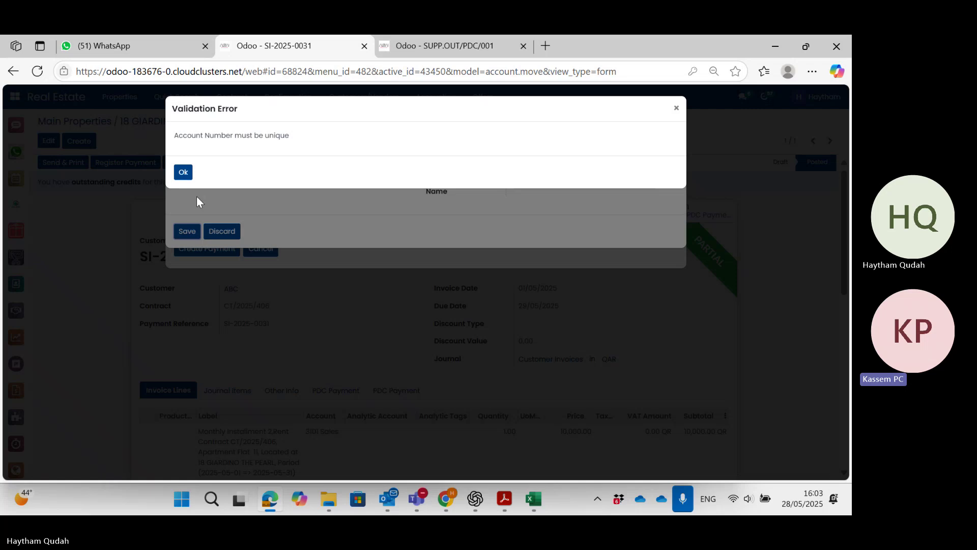
left_click(182, 172)
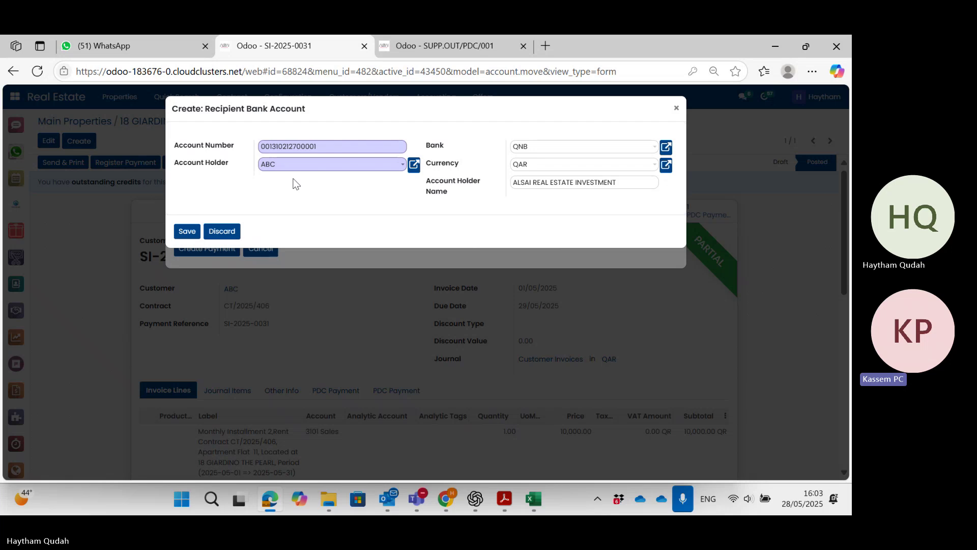
left_click(188, 231)
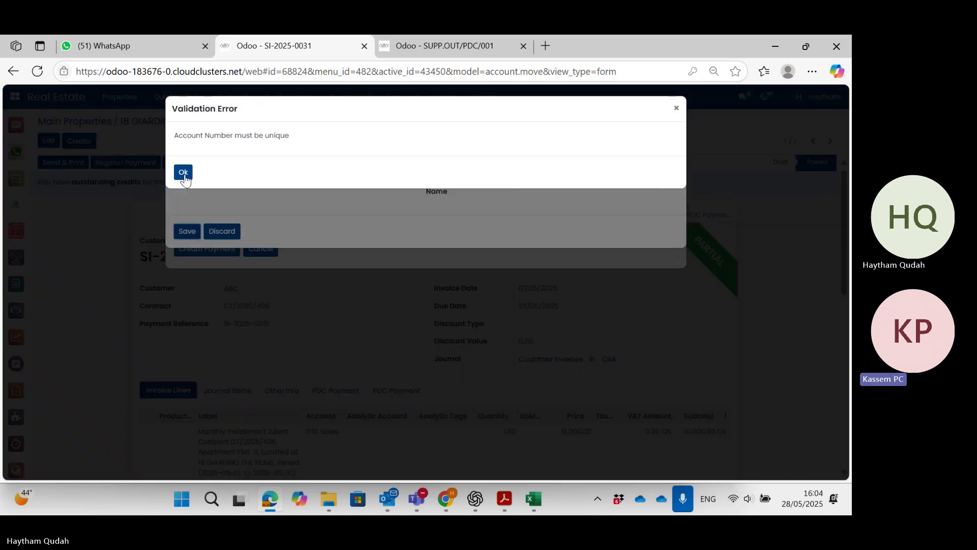
left_click(183, 172)
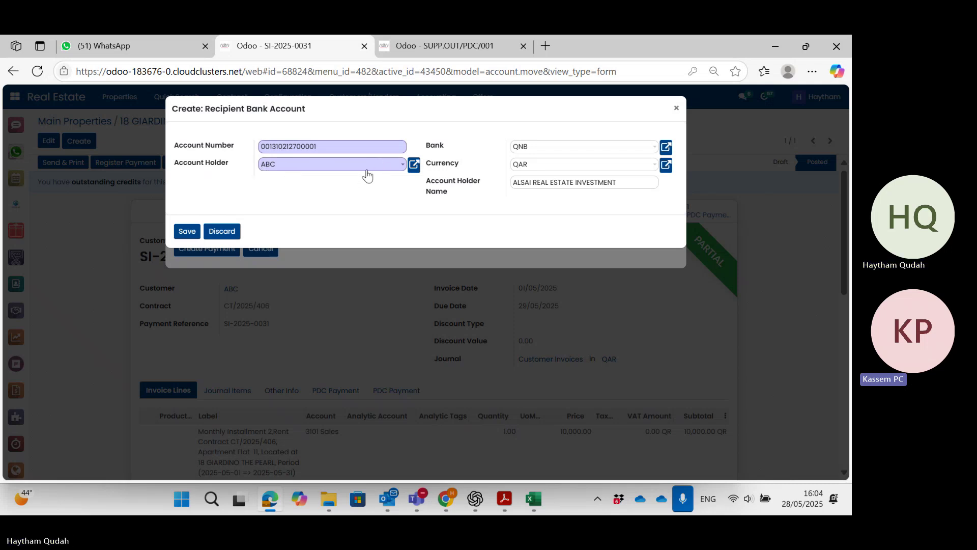
left_click(229, 231)
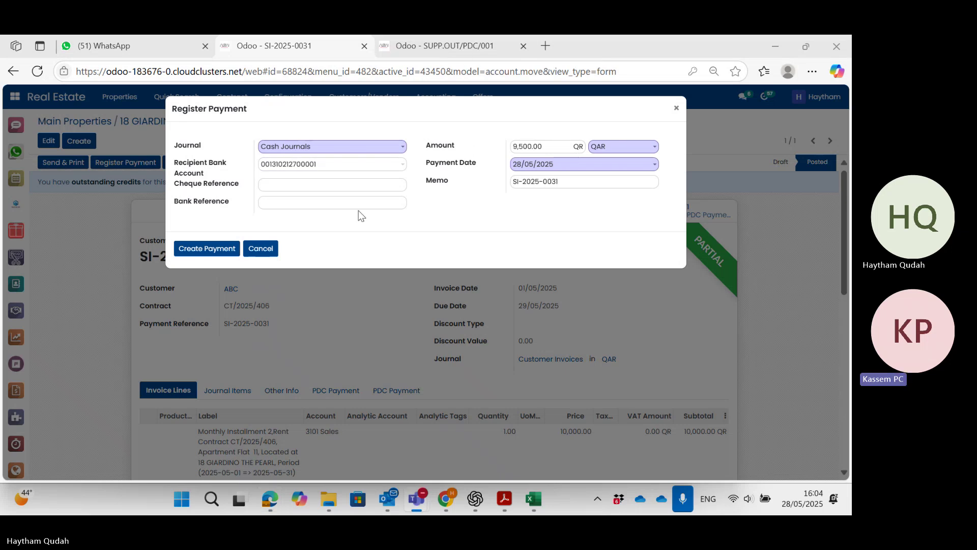
Delete the Recipient Bank Account value so the payment's field is left empty.
double_click(354, 164)
key("BackSpace")
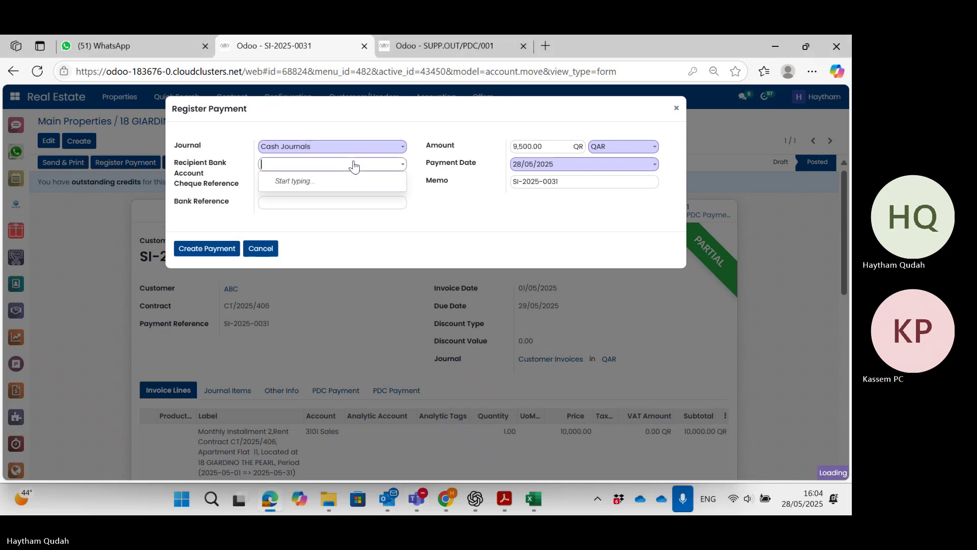
left_click(339, 203)
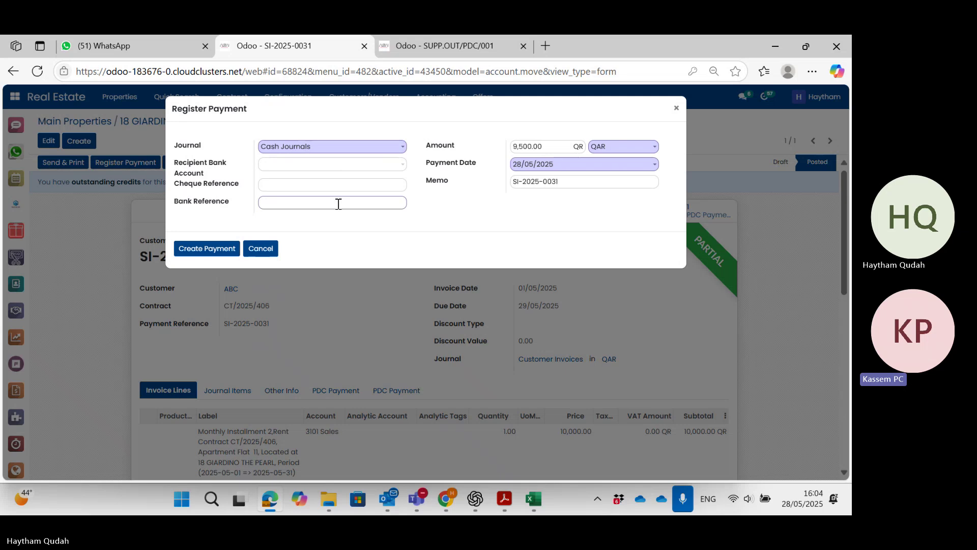
left_click(405, 168)
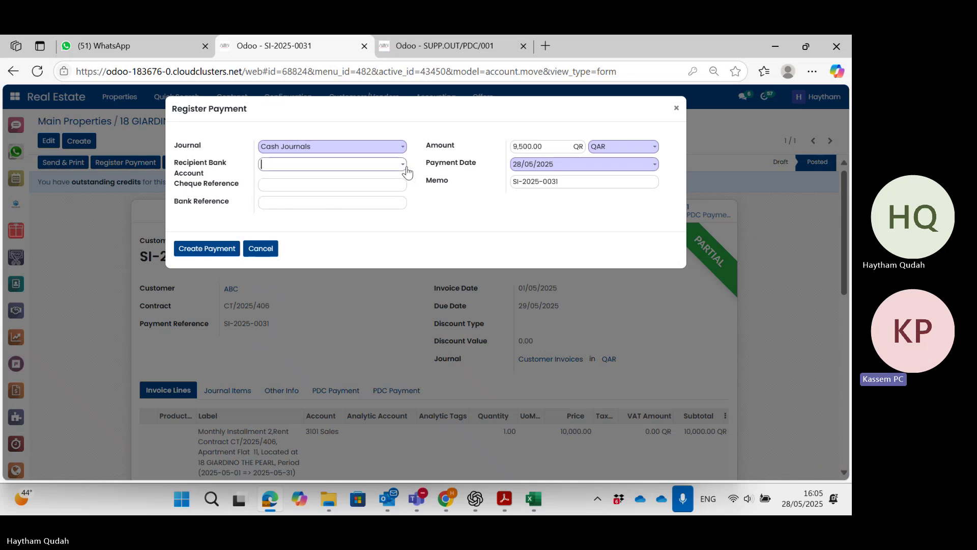
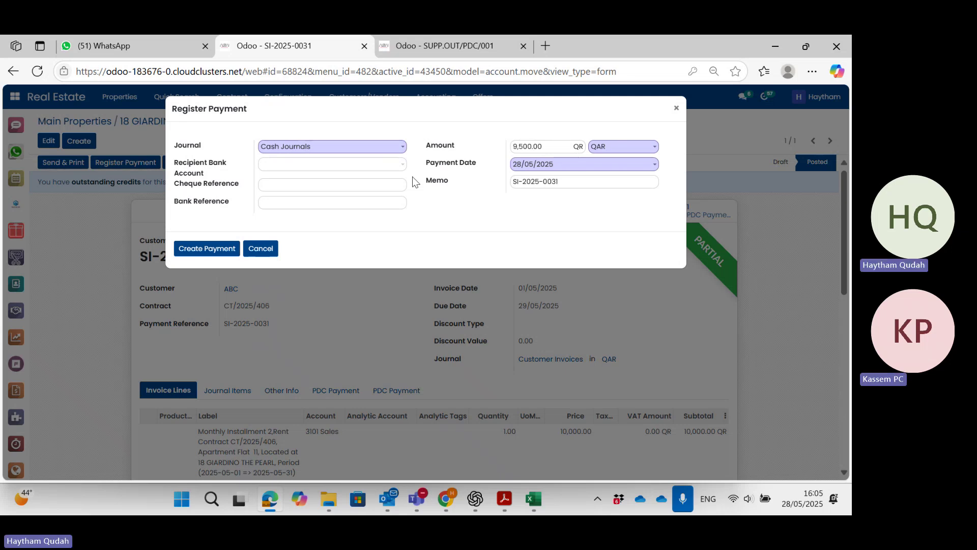
Enter bank reference 78787878 and create the 9,500.00 QAR payment for invoice SI-2025-0031.
left_click(343, 206)
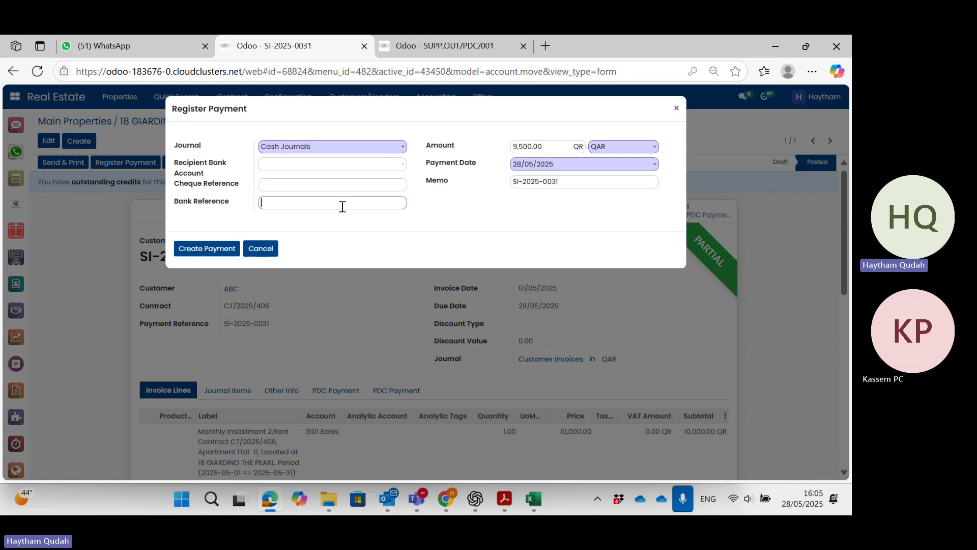
type("78787")
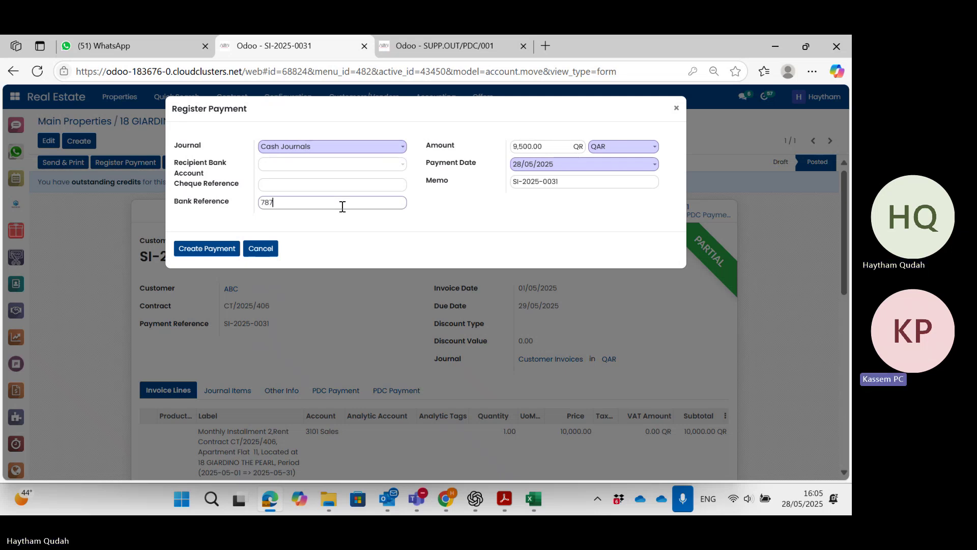
type("878")
left_click(221, 249)
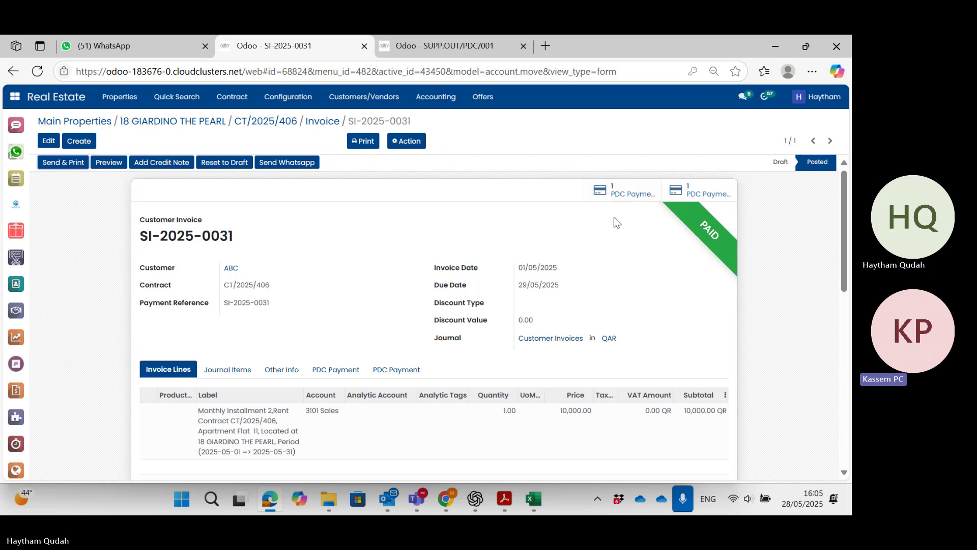
scroll(604, 246, "down", 1)
scroll(604, 246, "up", 1)
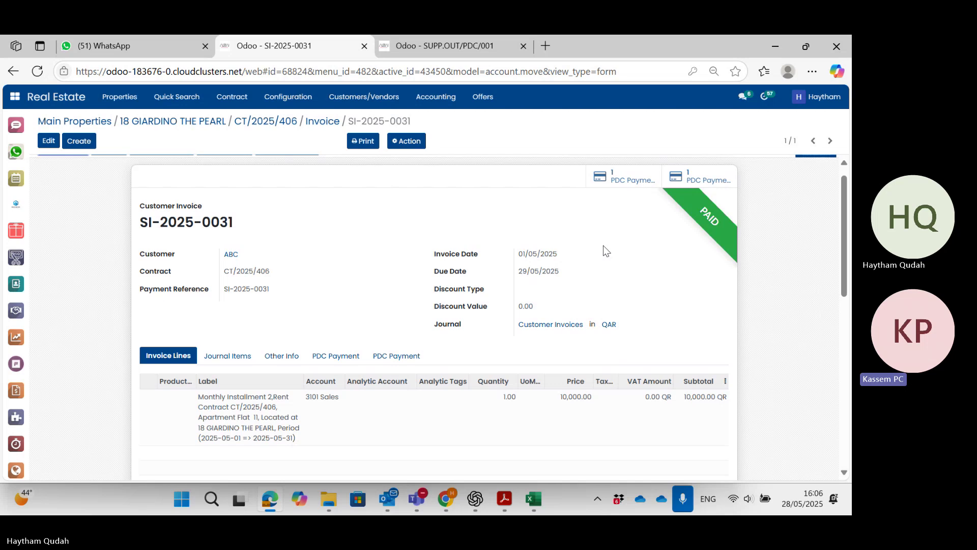
Open PDC cheque SUPP.OUT/PDC/001 from the invoice and attempt to cancel it.
left_click(623, 179)
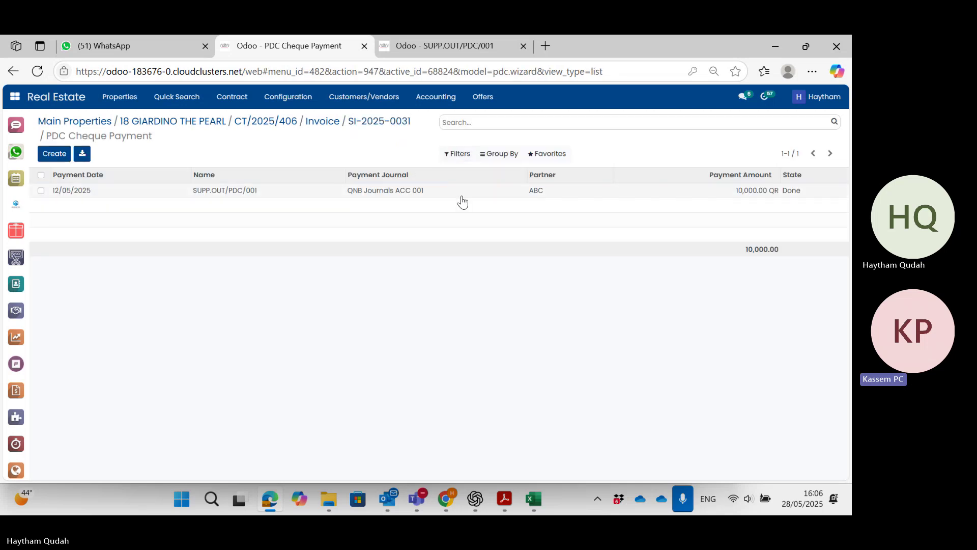
left_click(462, 197)
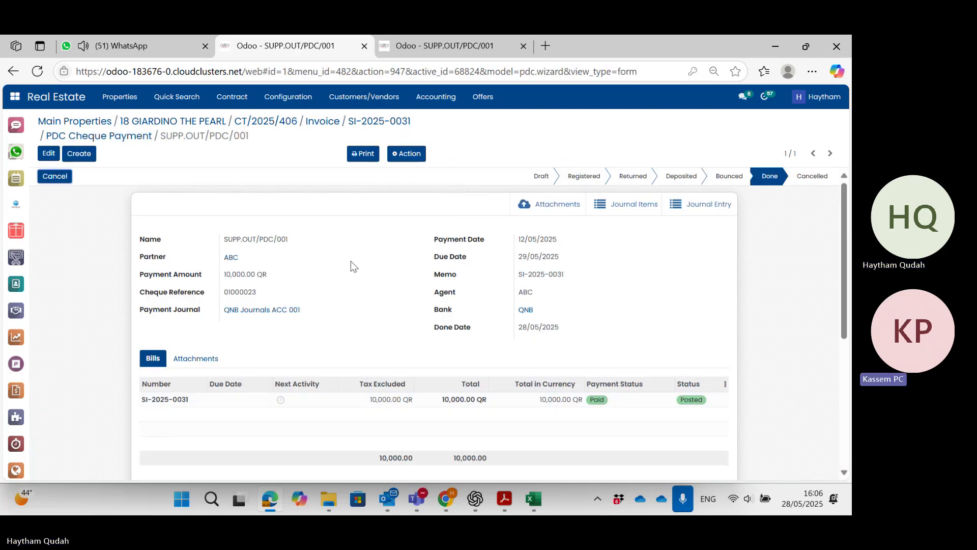
left_click(408, 154)
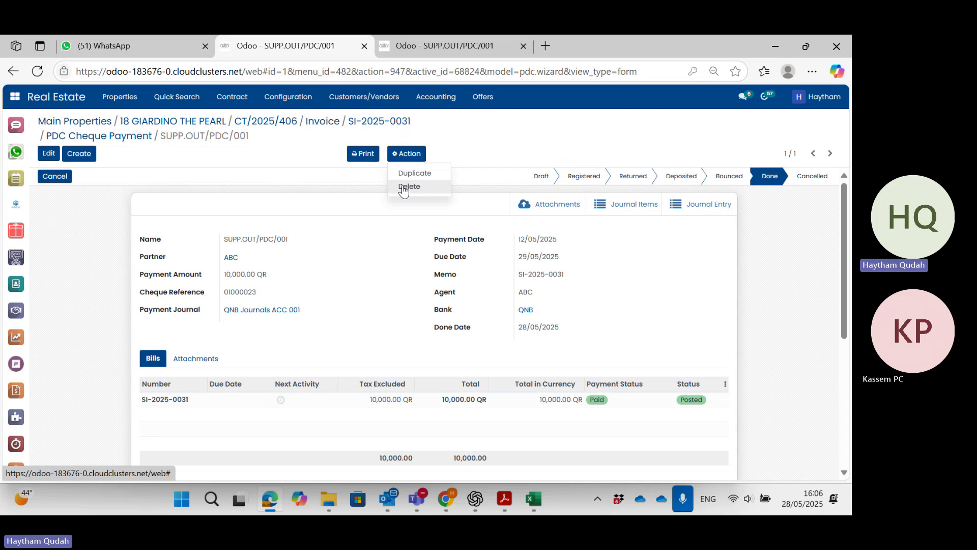
left_click(393, 234)
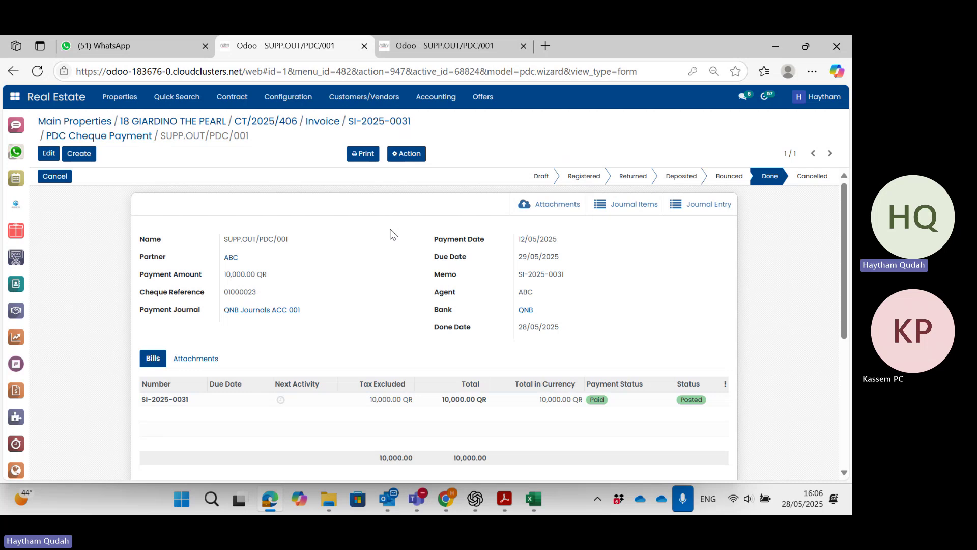
left_click(58, 157)
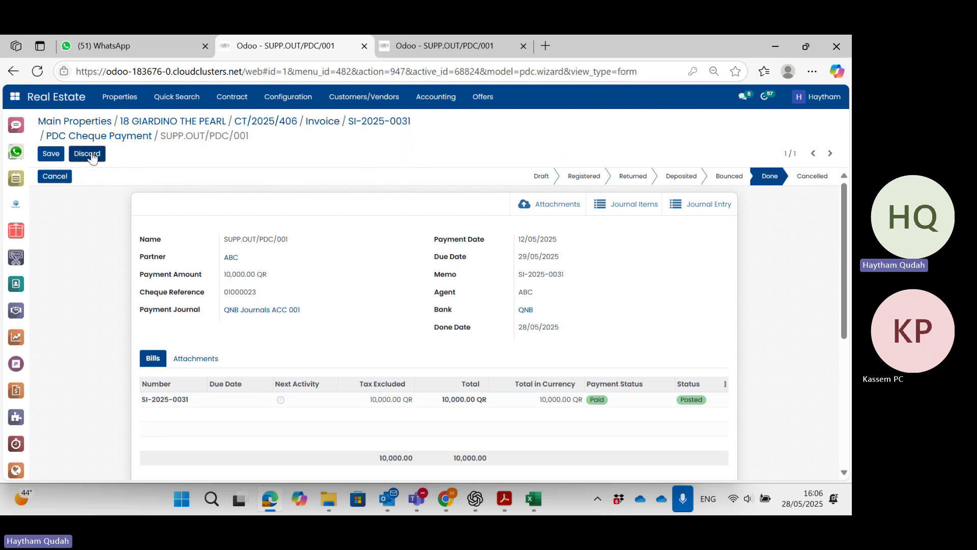
left_click(91, 156)
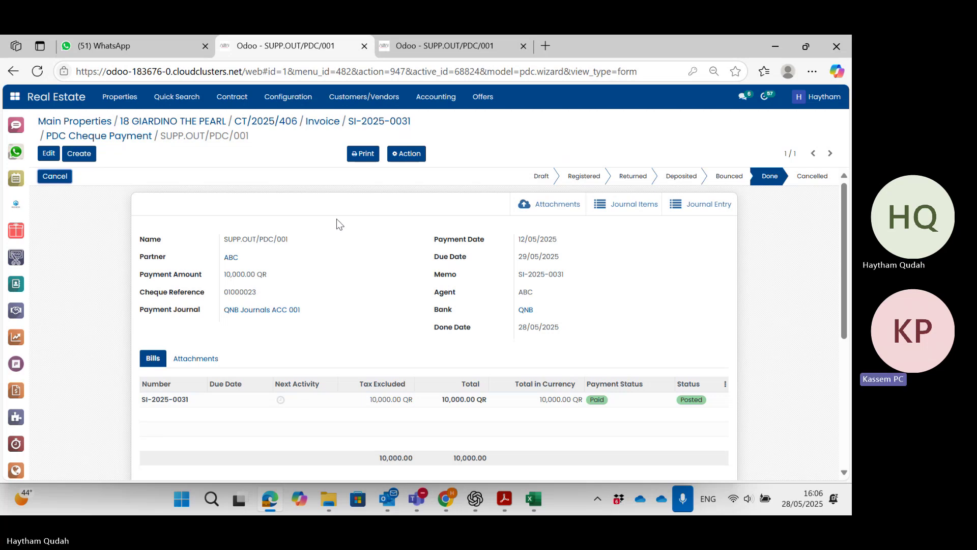
left_click(55, 176)
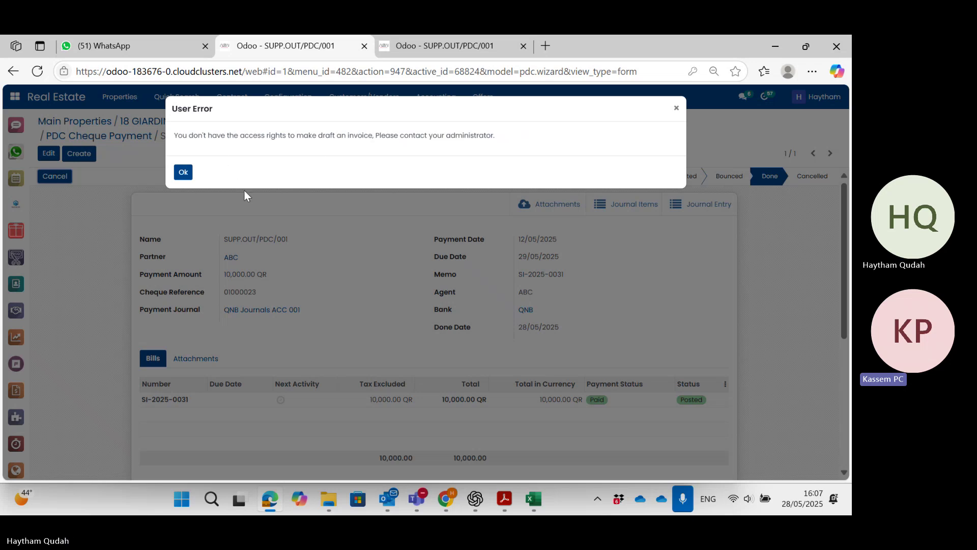
Dismiss the User Error and retry cancelling SUPP.OUT/PDC/001, getting the same access-rights error.
left_click(183, 174)
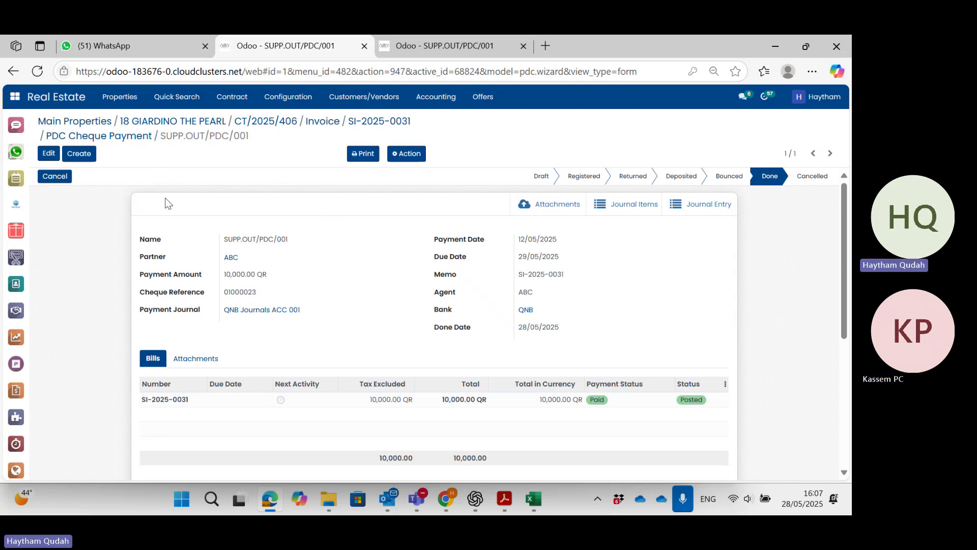
left_click(62, 177)
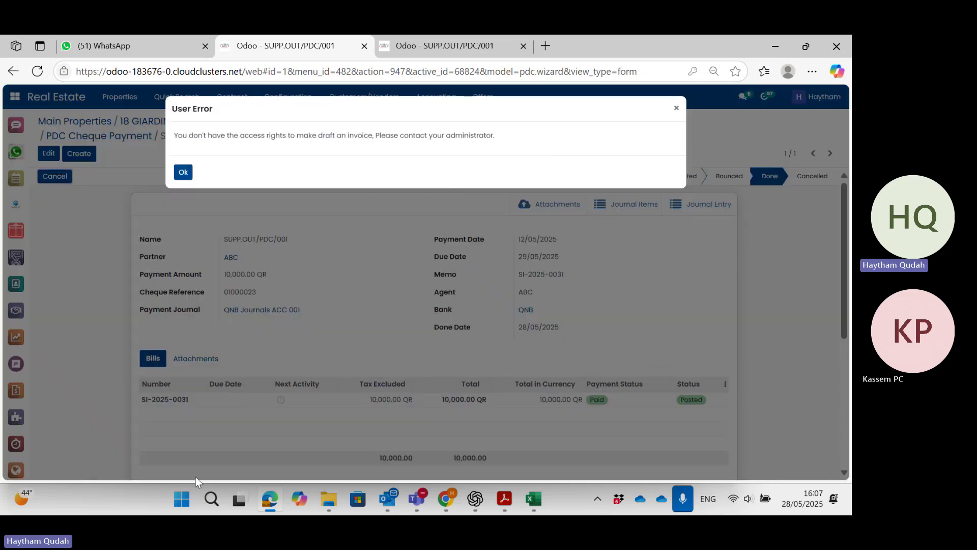
Capture a rectangular Snipping Tool screenshot of the Odoo User Error dialog.
left_click(189, 500)
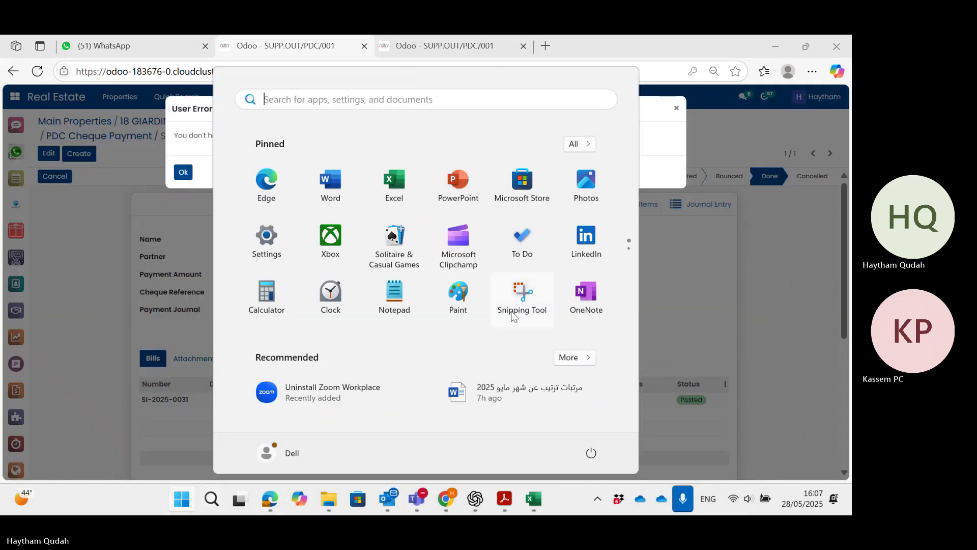
left_click(515, 300)
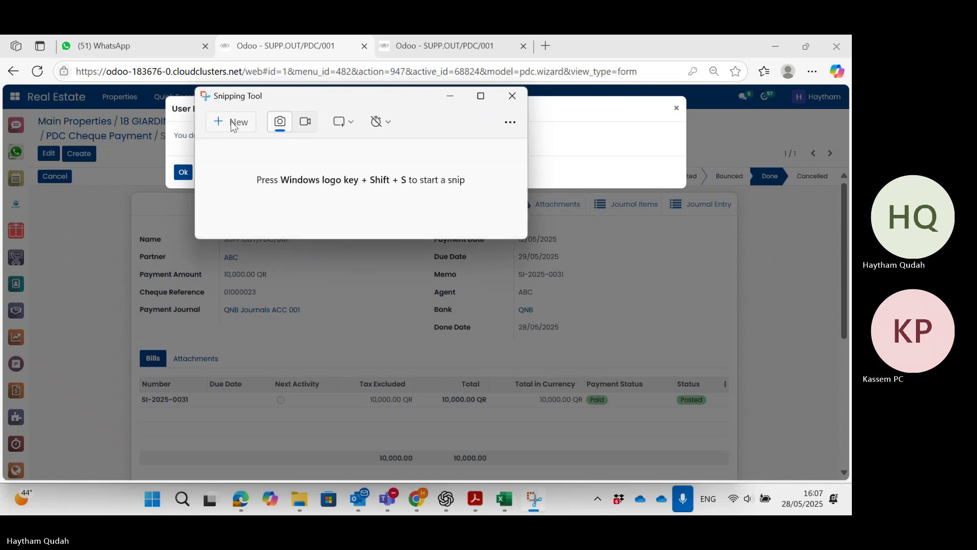
left_click(228, 124)
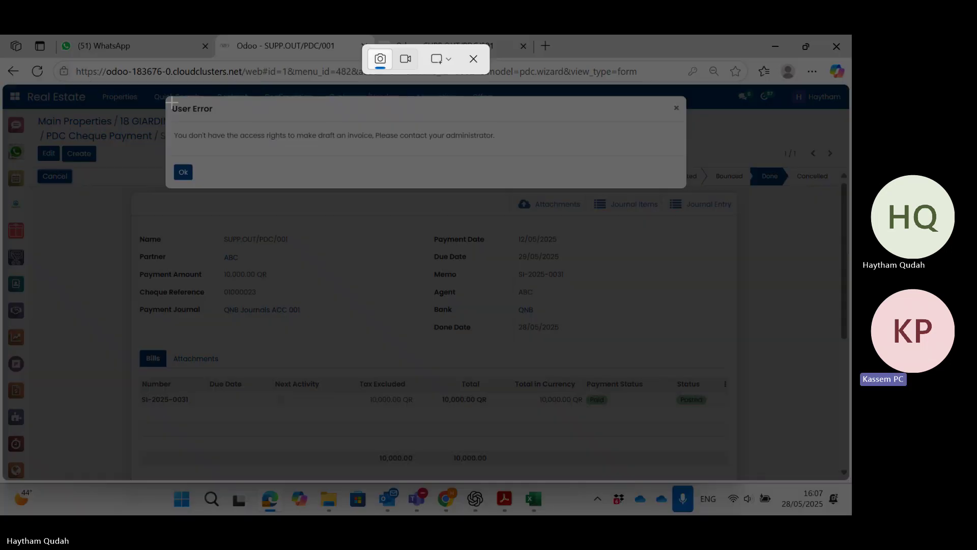
left_click_drag(163, 96, 689, 204)
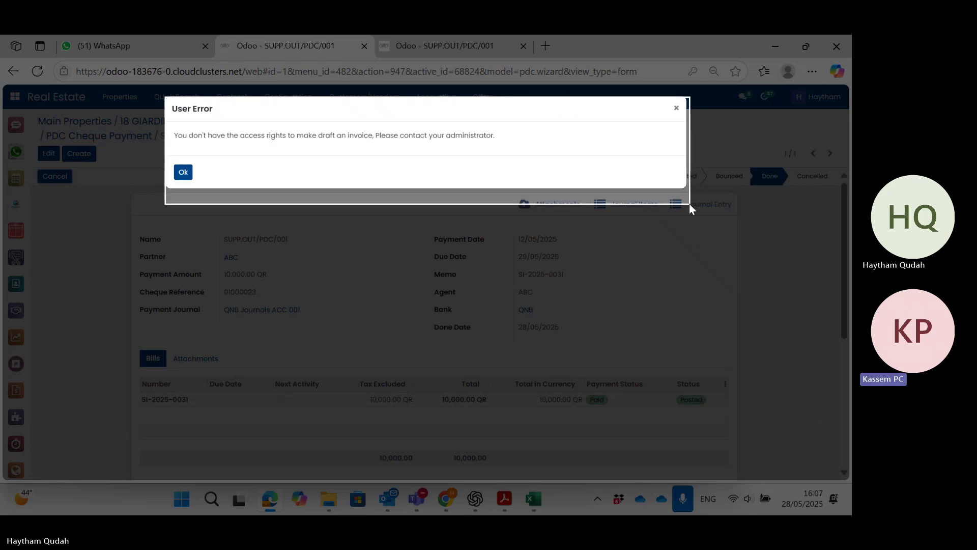
left_click_drag(689, 203, 689, 203)
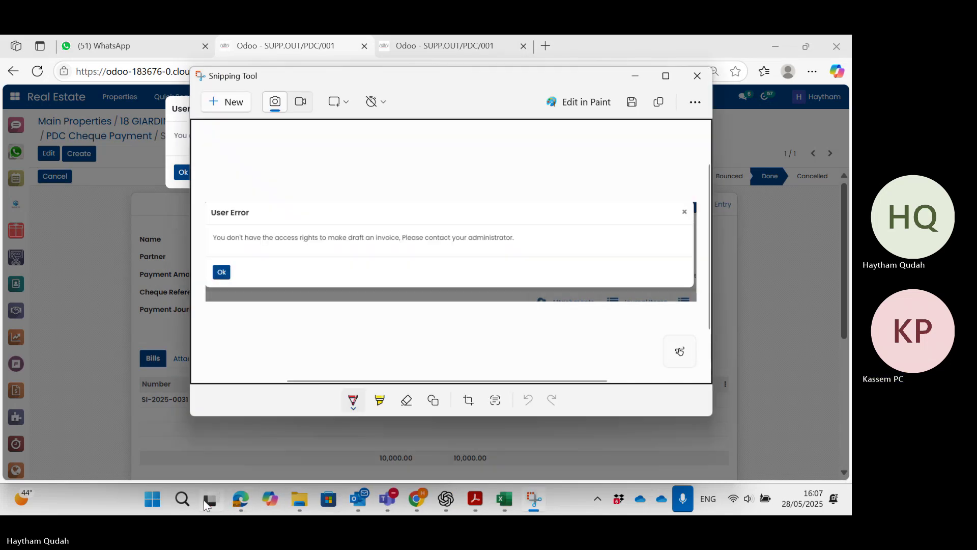
left_click(153, 498)
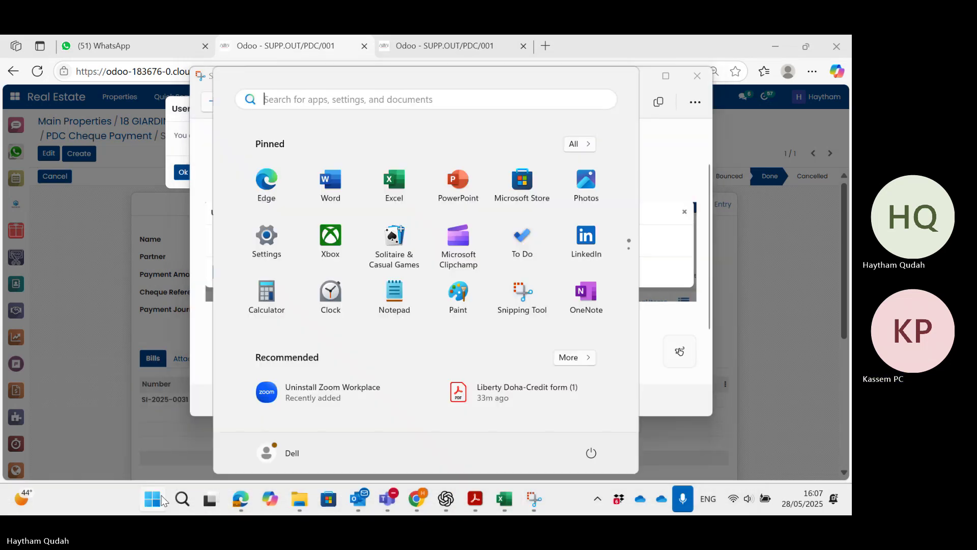
Paste the error screenshot into new Word document Document11, then minimize Snipping Tool and Word.
left_click(329, 192)
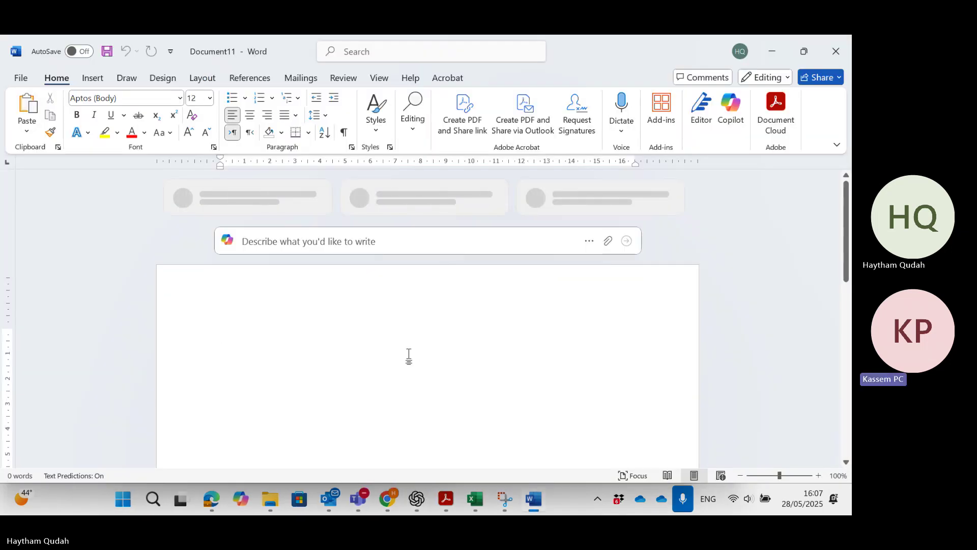
key("ctrl+v")
key("Return")
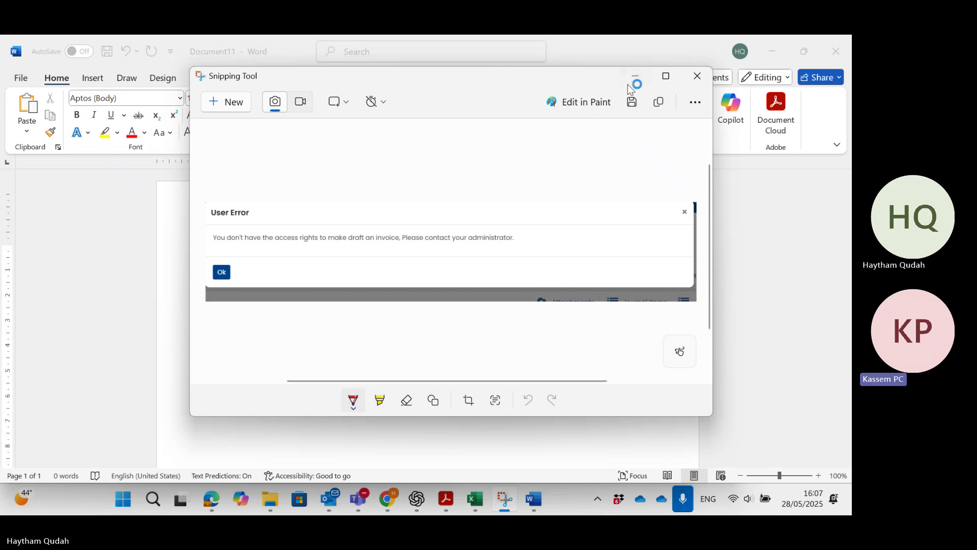
left_click(635, 77)
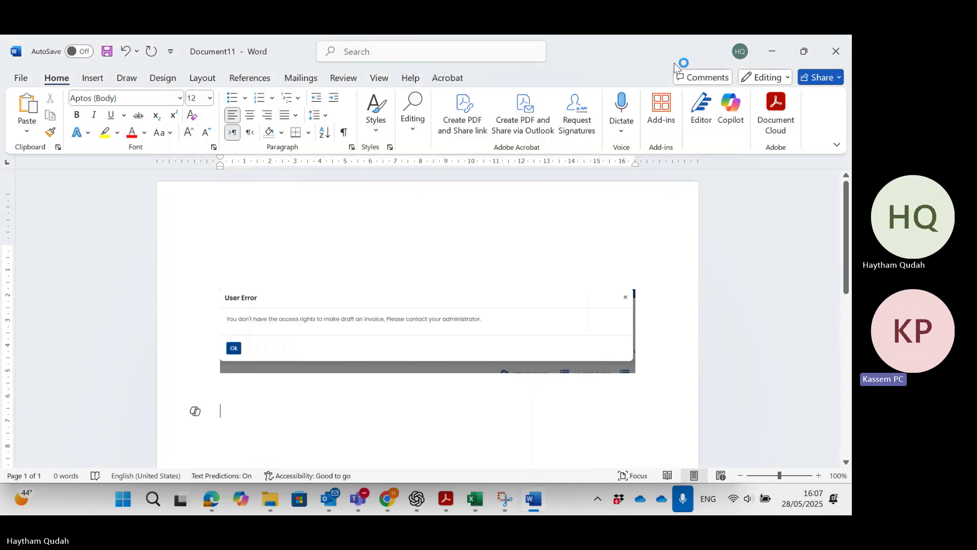
left_click(773, 51)
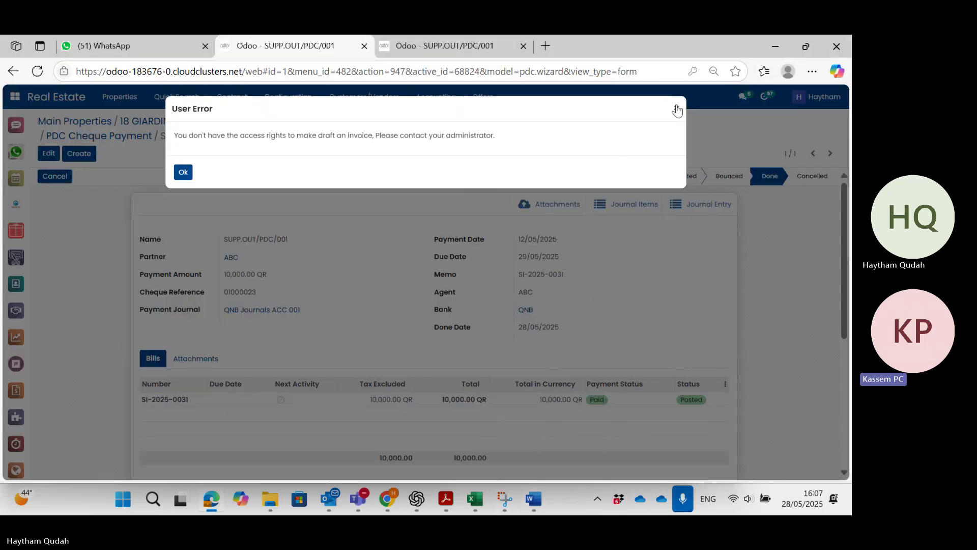
Close the error, view the cheque in the Accounting tab, and go to General Settings.
left_click(677, 110)
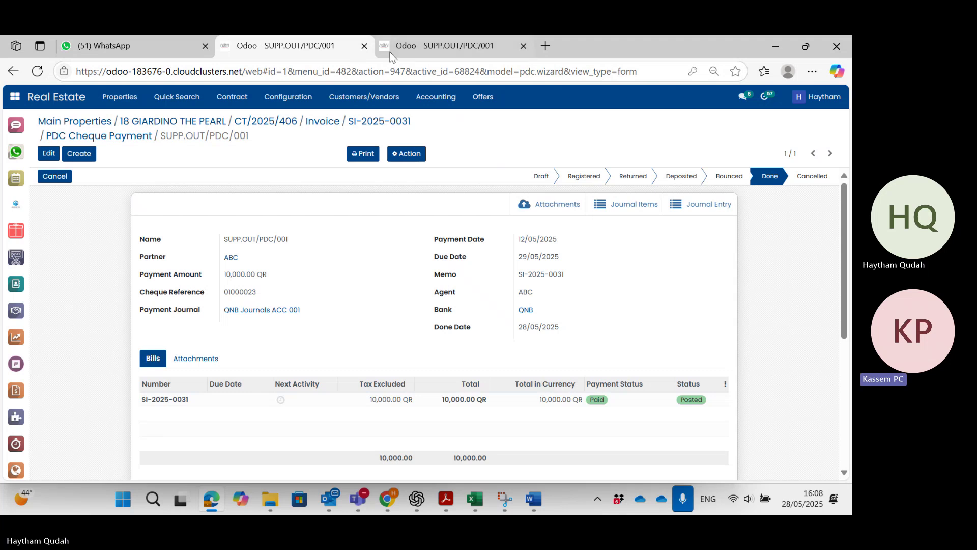
left_click(406, 51)
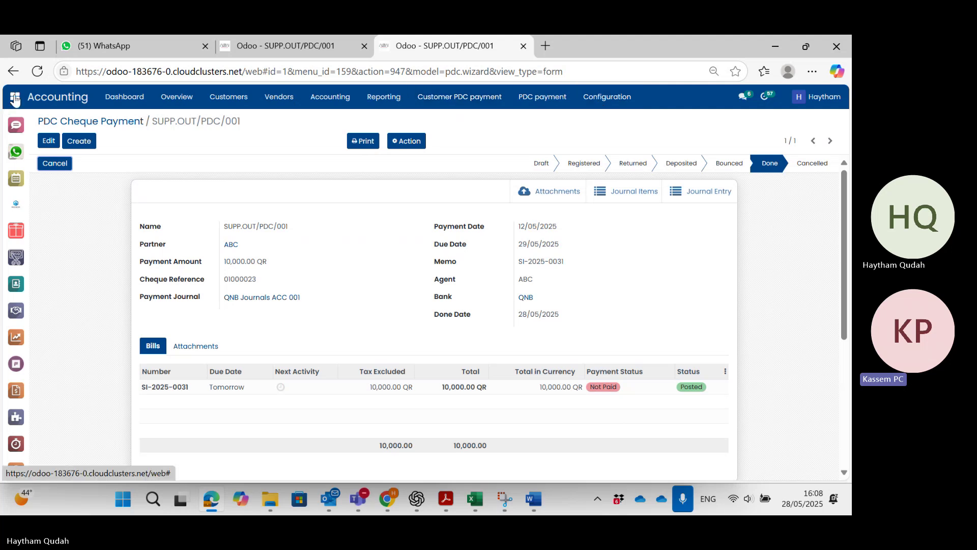
left_click(15, 100)
scroll(337, 221, "down", 1)
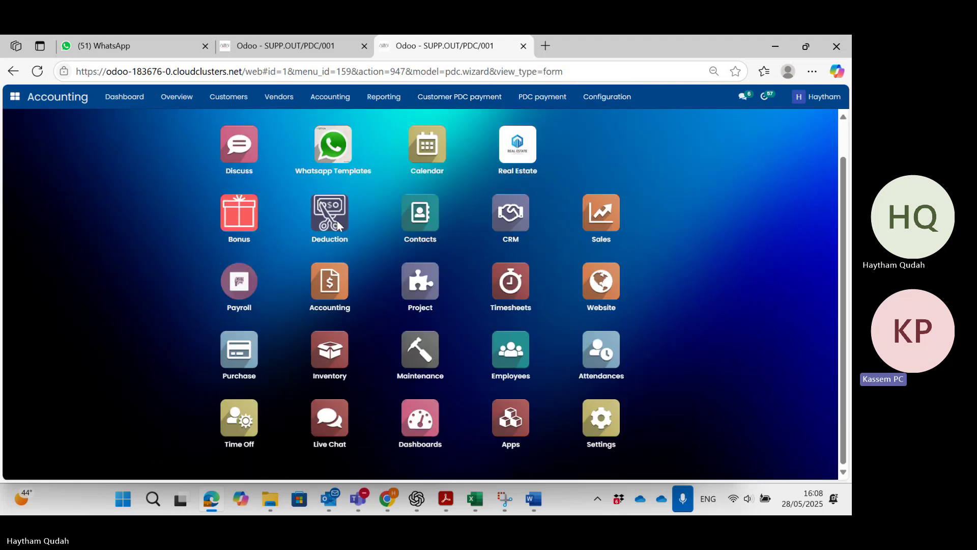
left_click(612, 443)
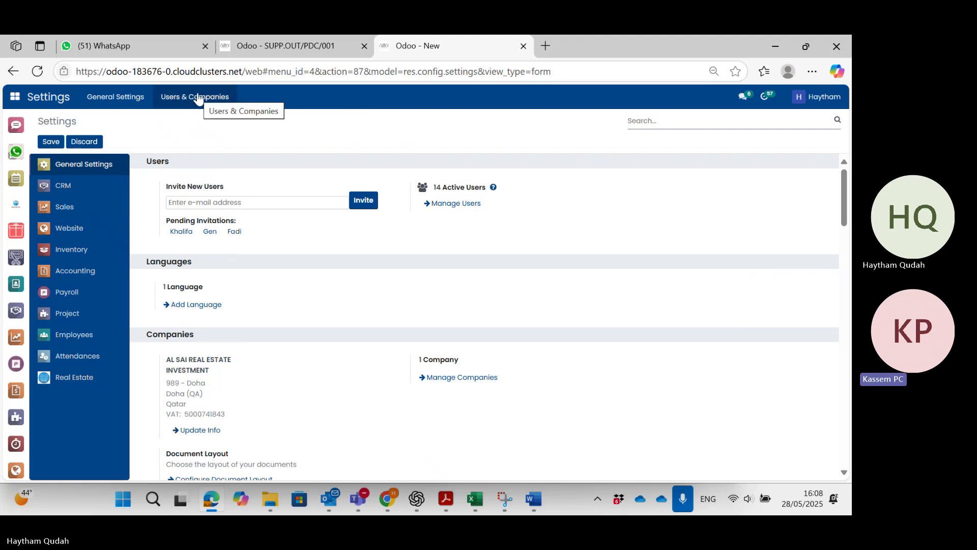
Open a user's record from Settings > Users and scroll its Access Rights to the Real Estate and PDC checkboxes.
left_click(463, 204)
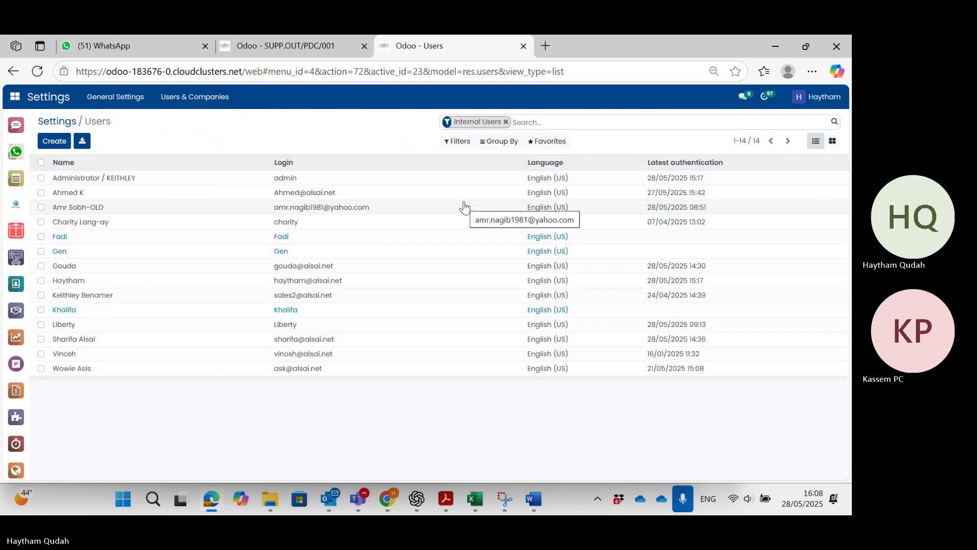
left_click(357, 286)
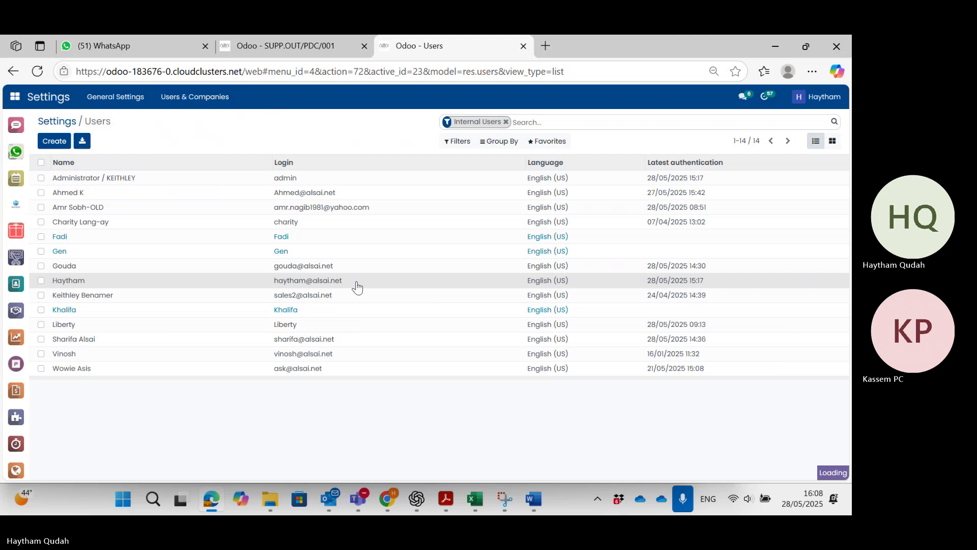
scroll(349, 343, "down", 1)
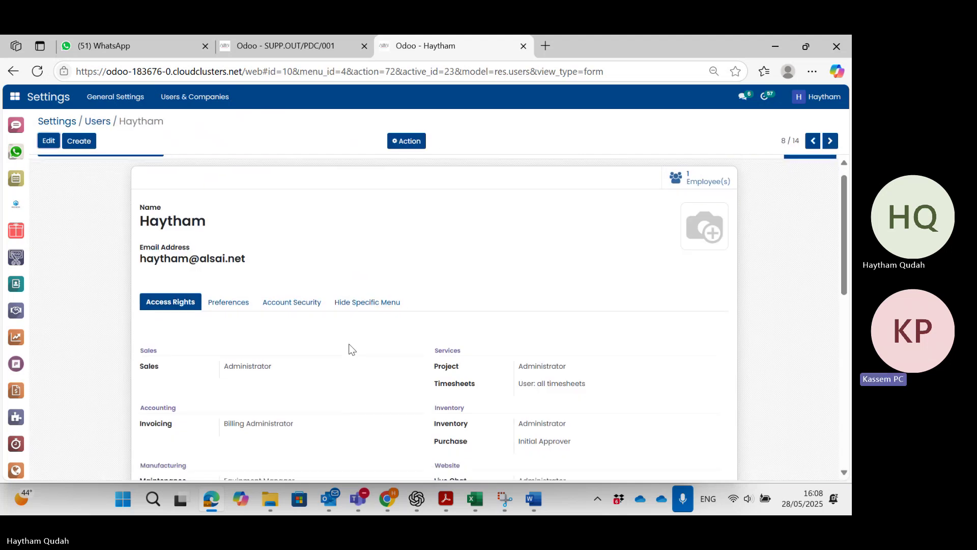
scroll(349, 343, "down", 1)
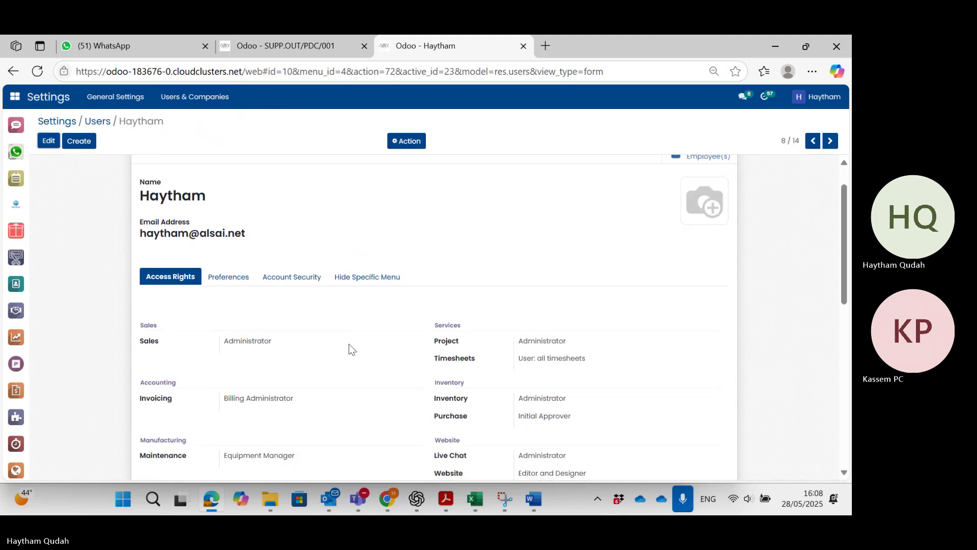
scroll(350, 344, "down", 2)
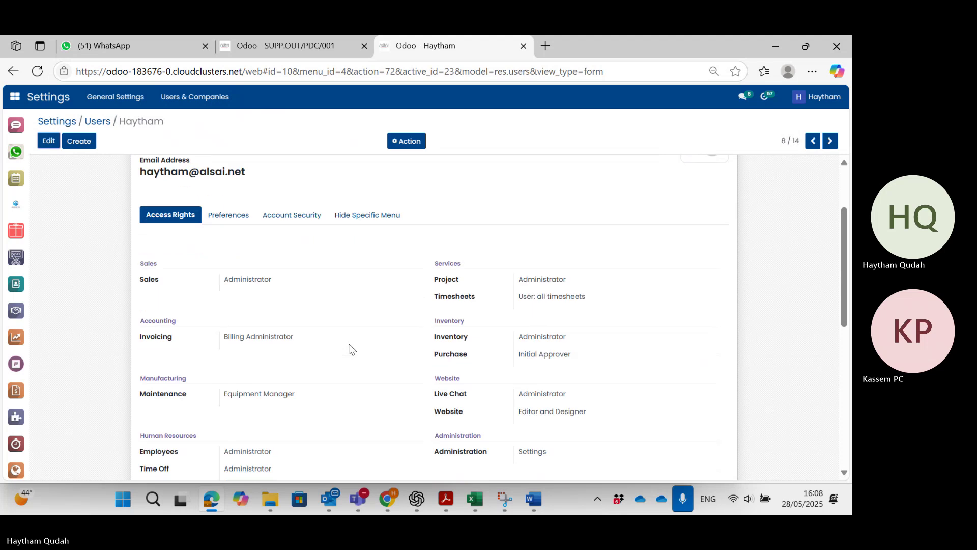
scroll(350, 343, "down", 1)
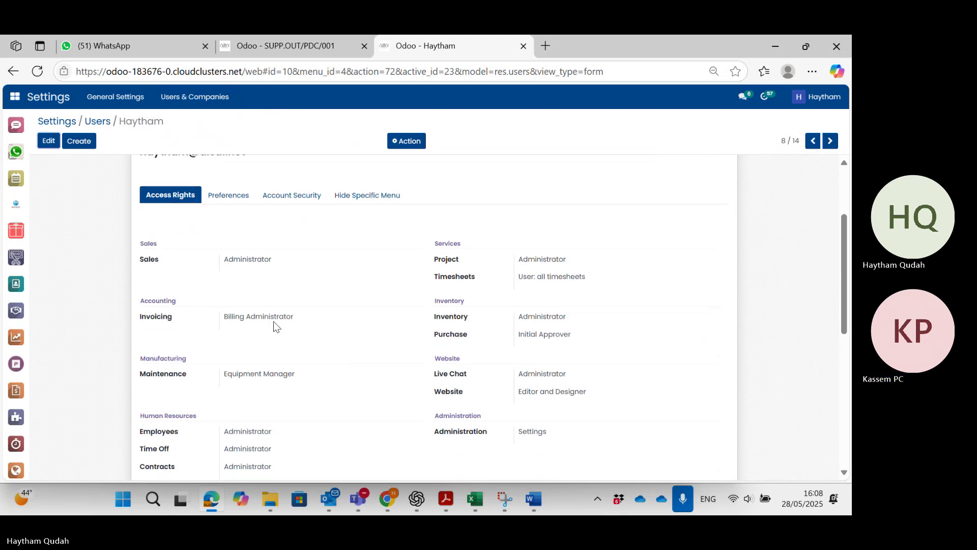
scroll(273, 321, "down", 1)
scroll(273, 322, "down", 1)
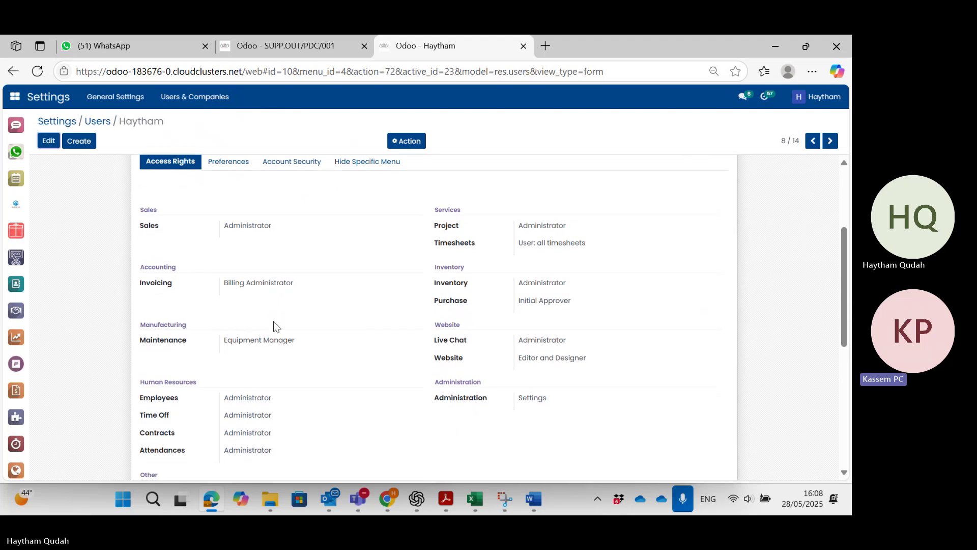
scroll(273, 322, "down", 1)
scroll(273, 321, "up", 1)
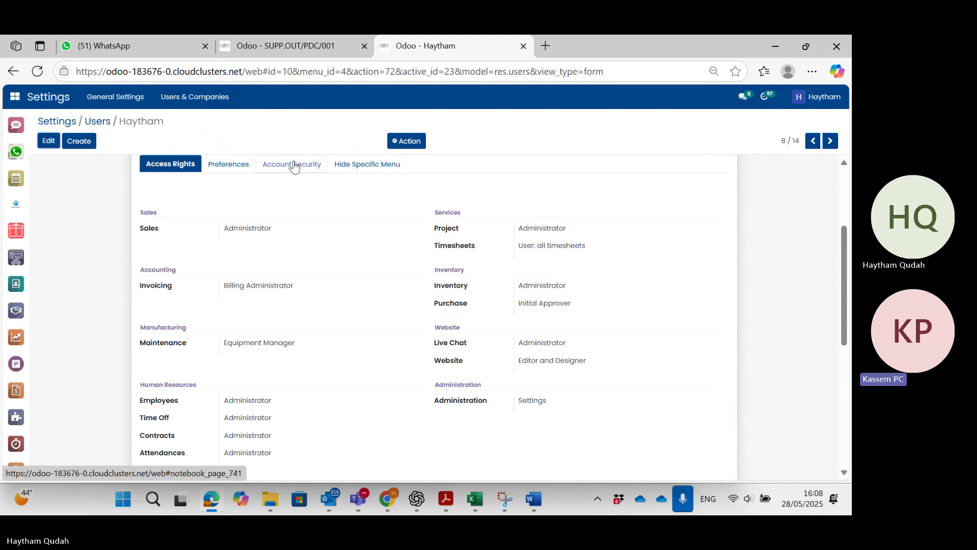
scroll(293, 167, "down", 6)
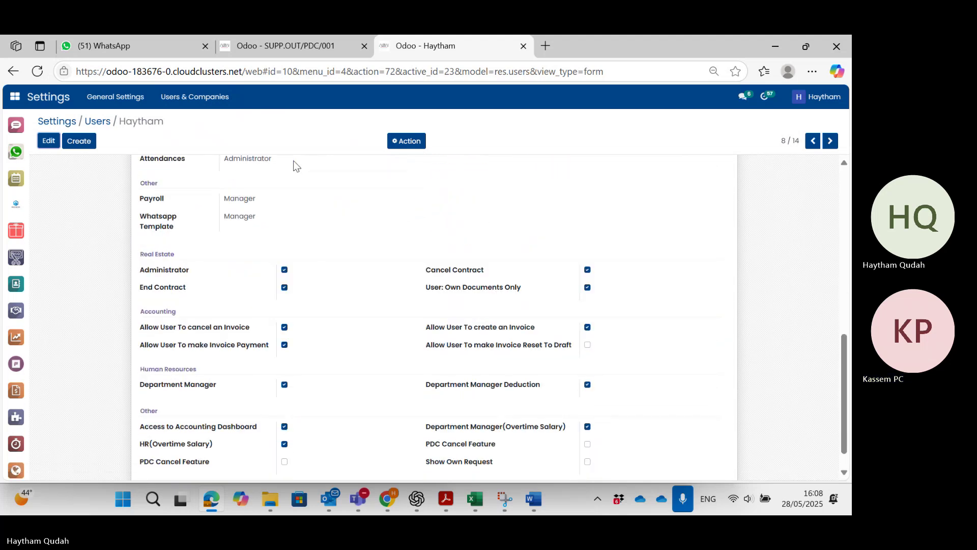
scroll(304, 227, "down", 1)
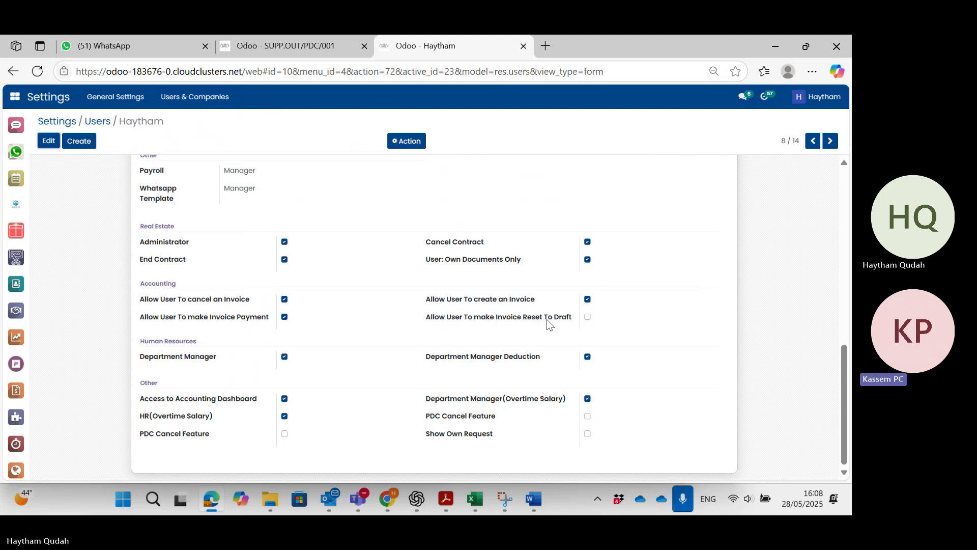
Tick Invoice Reset To Draft, PDC Cancel Feature and Show Own Request for the user, then save.
left_click(589, 318)
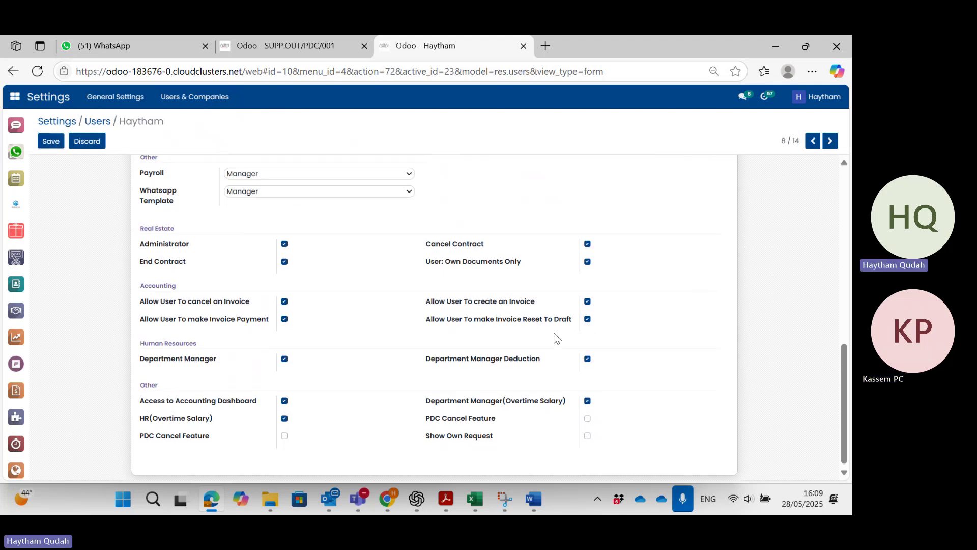
left_click(284, 436)
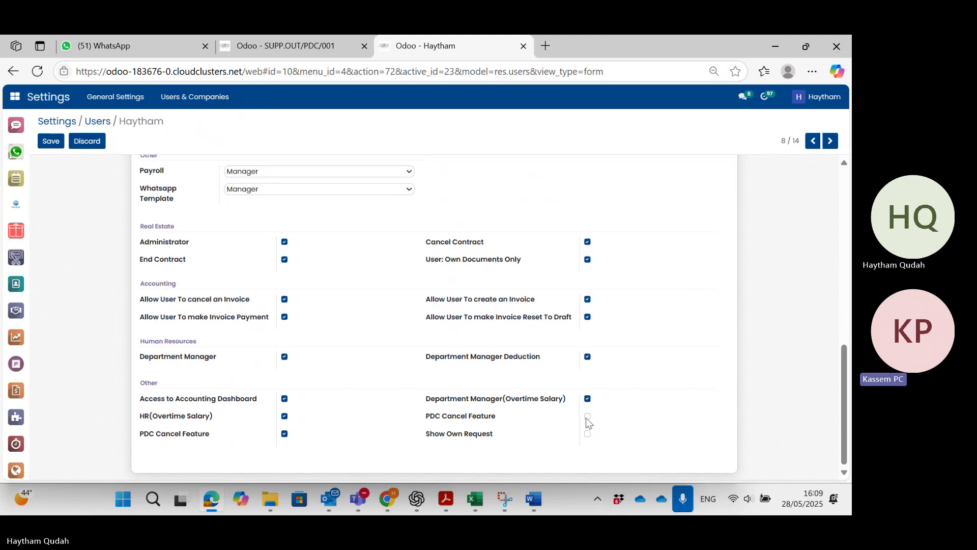
left_click(588, 435)
scroll(465, 385, "up", 2)
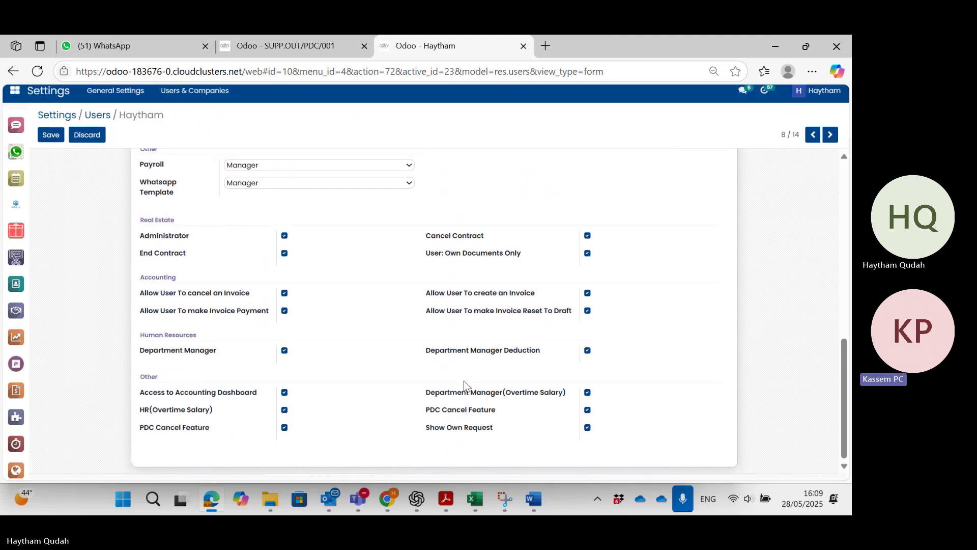
scroll(465, 385, "up", 5)
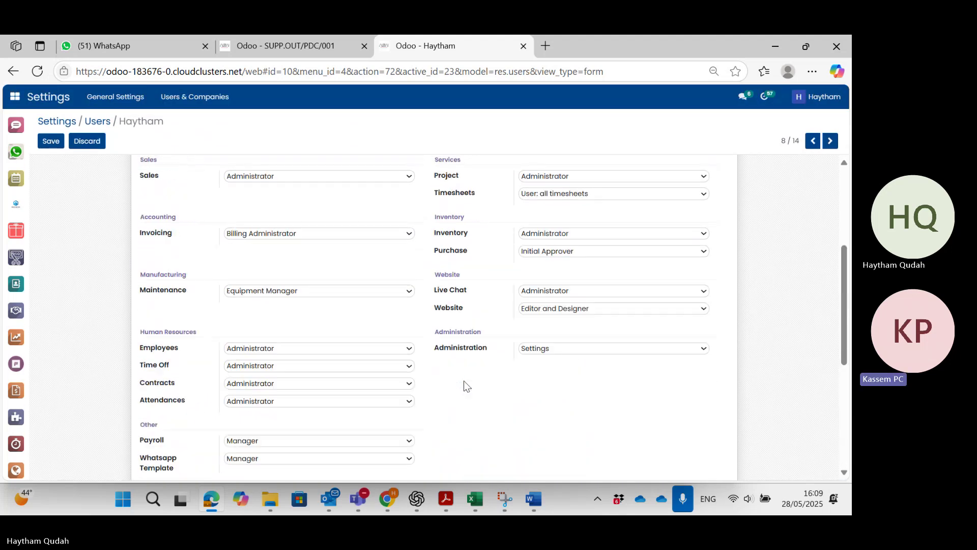
left_click(52, 143)
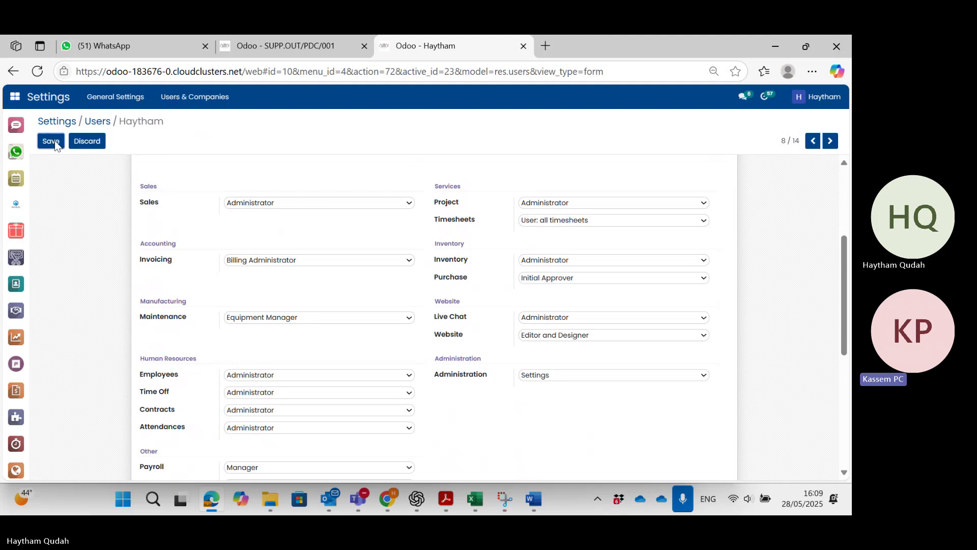
left_click(294, 46)
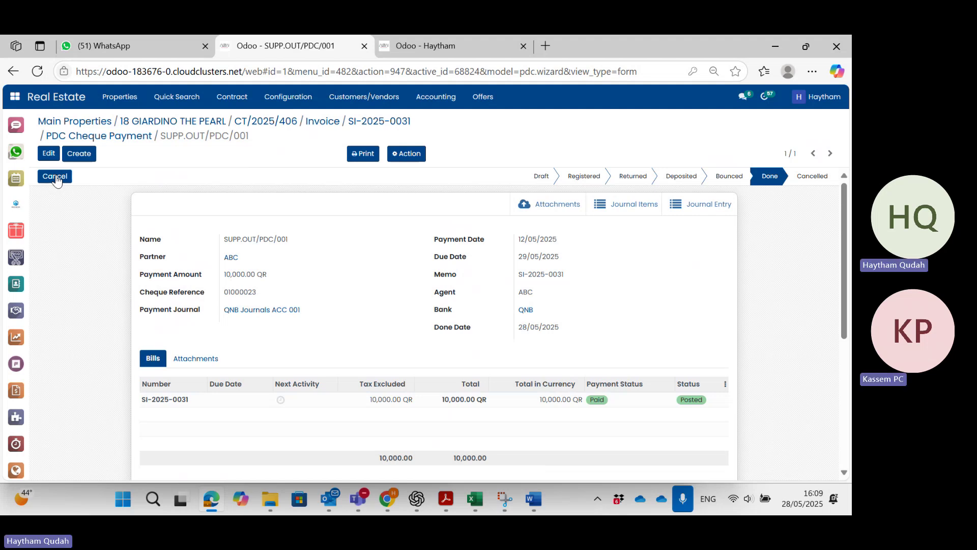
Cancel PDC cheque SUPP.OUT/PDC/001 now that the user has the required permission.
left_click(55, 177)
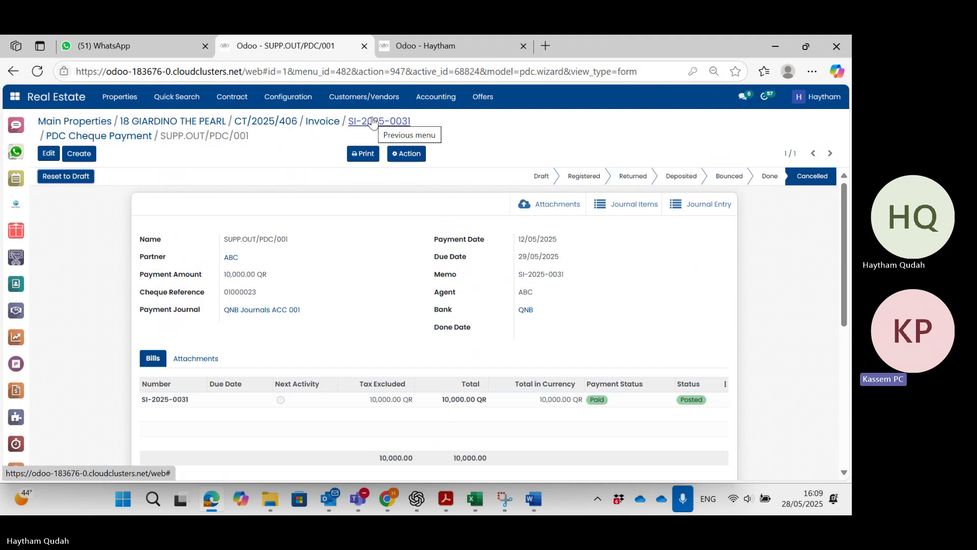
left_click(405, 154)
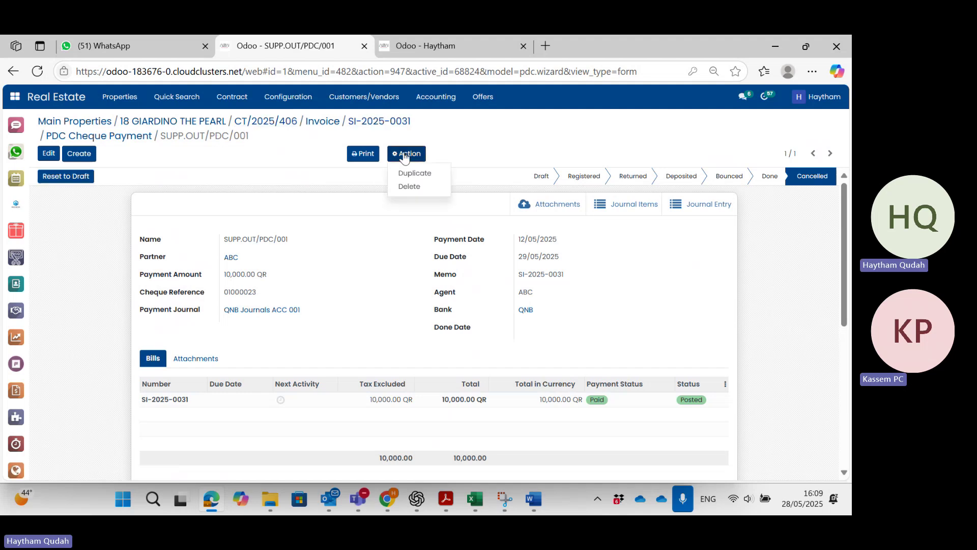
left_click(407, 154)
Reset cheque SUPP.OUT/PDC/001 to Draft and register it again for 10,000.00 QR.
left_click(60, 178)
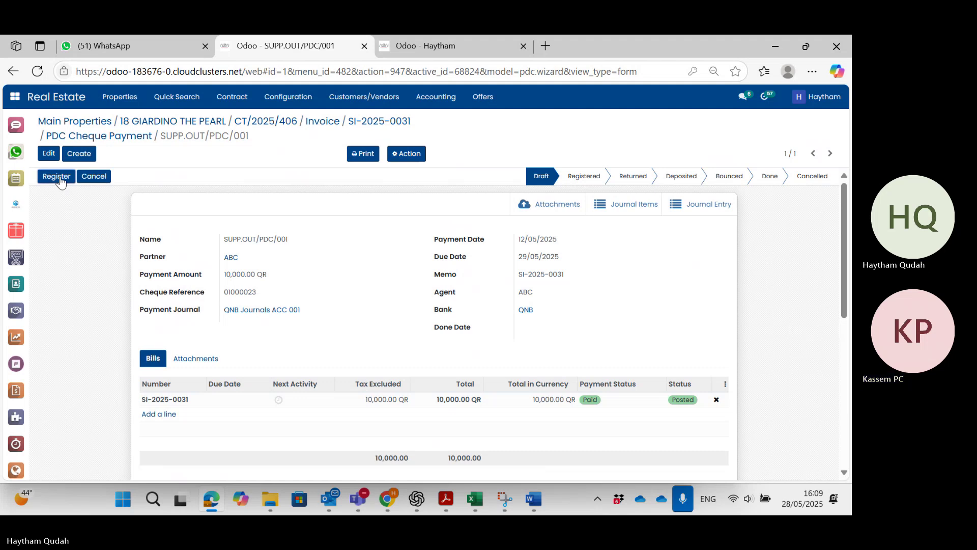
left_click(59, 178)
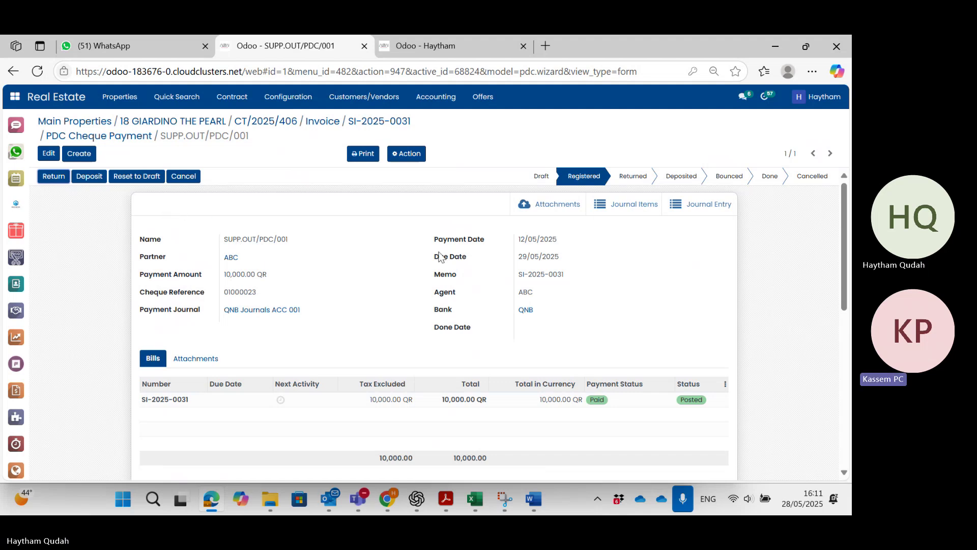
Deposit cheque SUPP.OUT/PDC/001, mark it Bounced, and go back to the user's access-rights record.
left_click(84, 179)
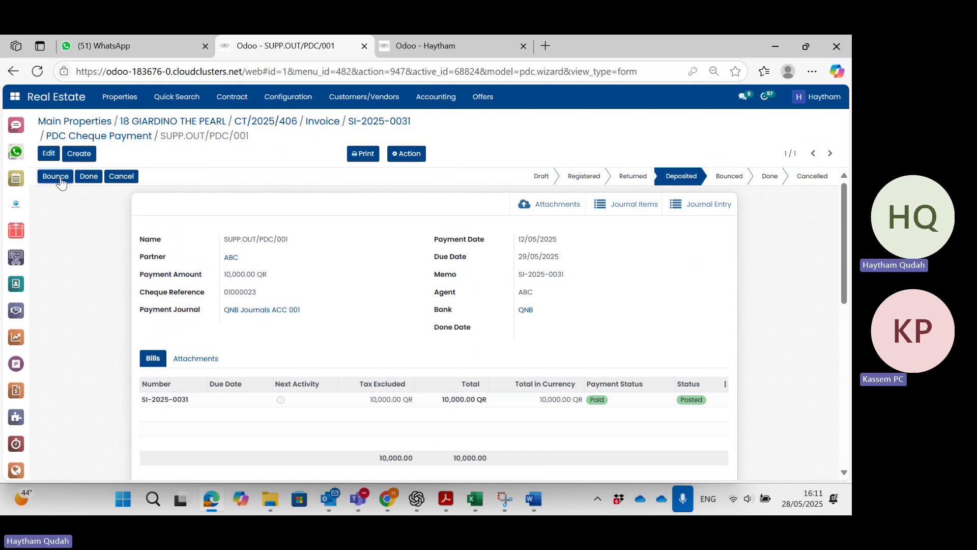
left_click(56, 177)
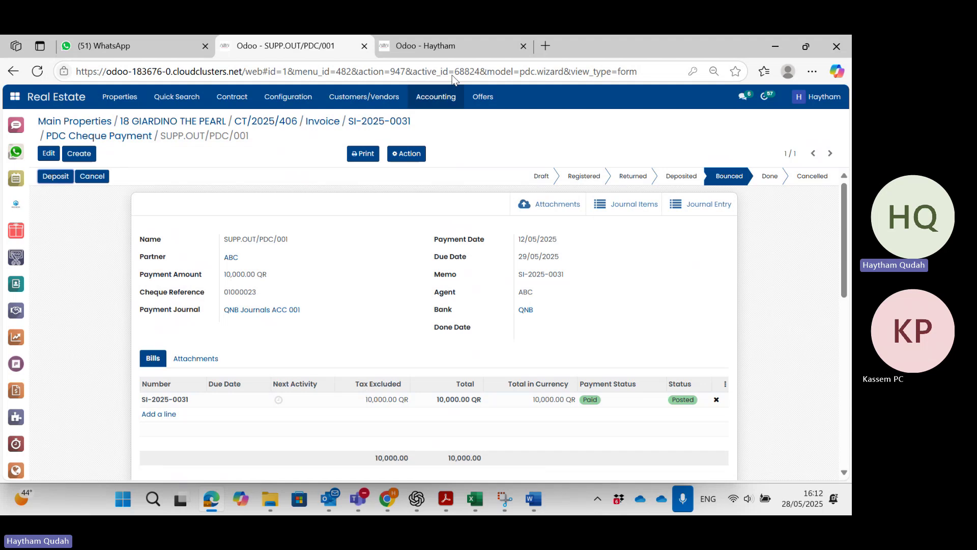
left_click(424, 43)
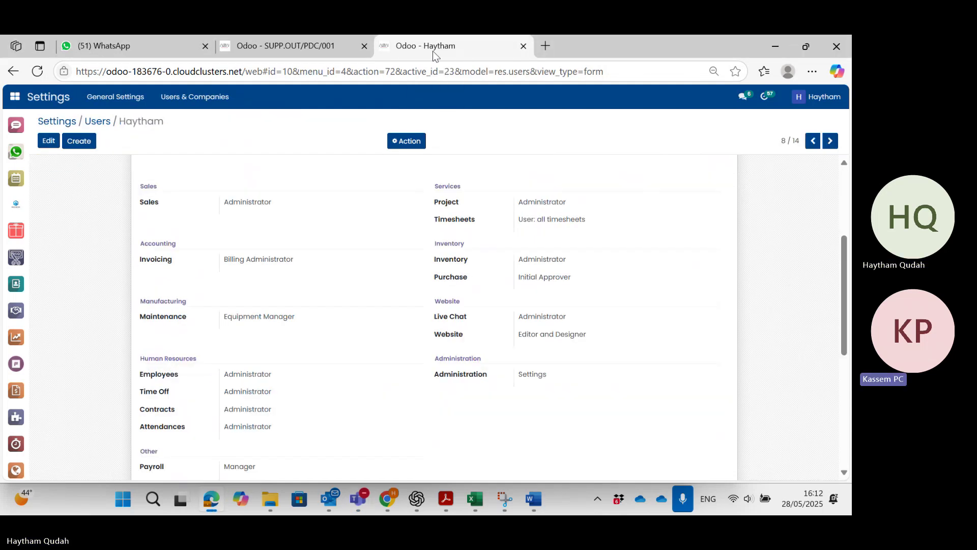
In Accounting's PDC payments, open cheque SUPP.OUT/PDC/001 and then its partner ABC.
left_click(15, 96)
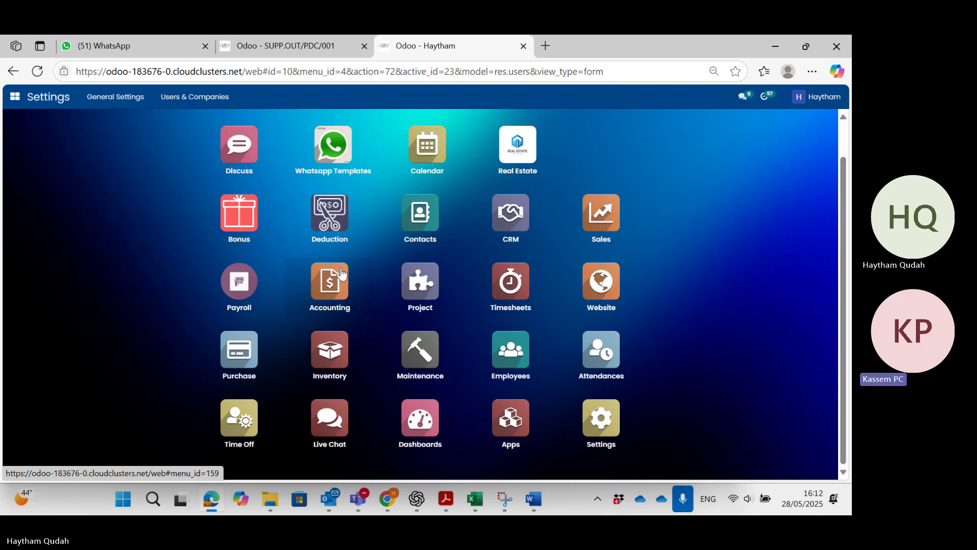
left_click(329, 281)
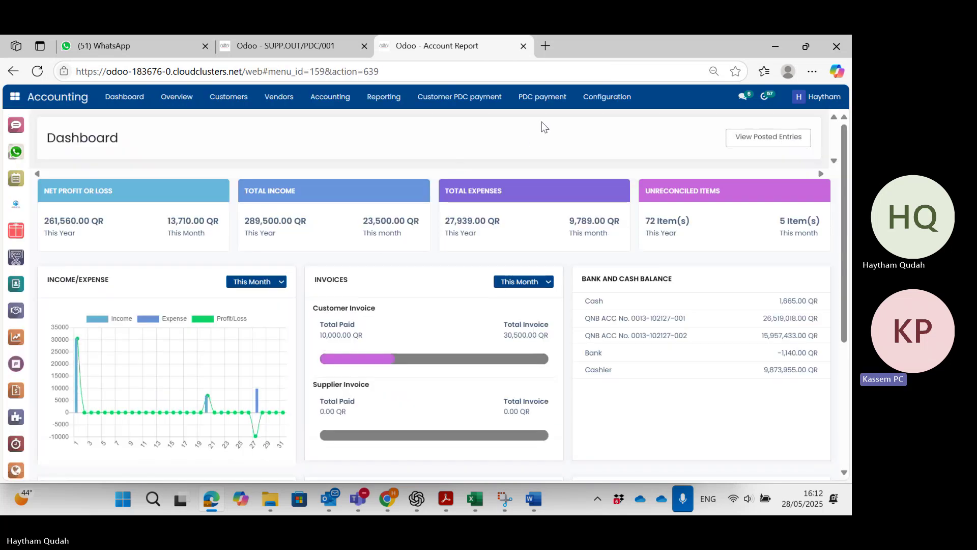
left_click(558, 99)
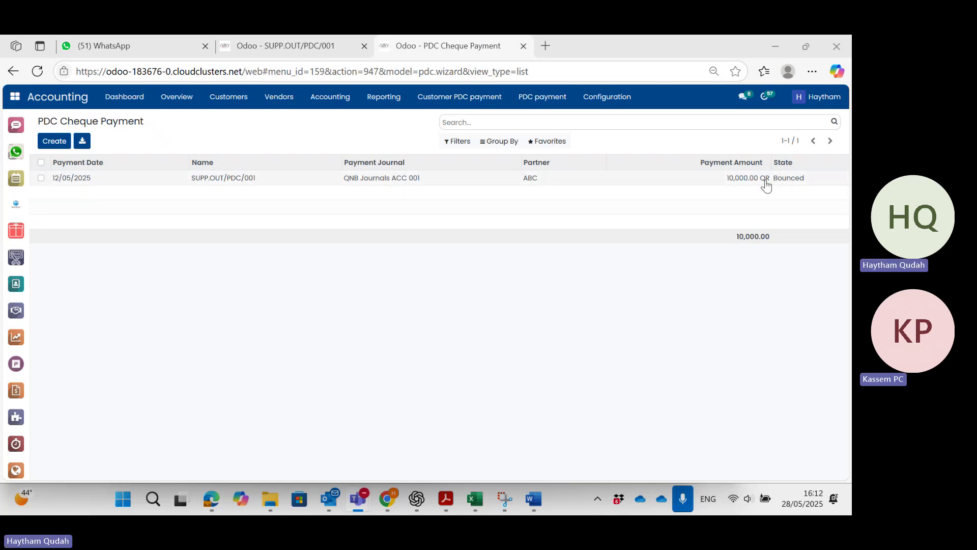
left_click(641, 177)
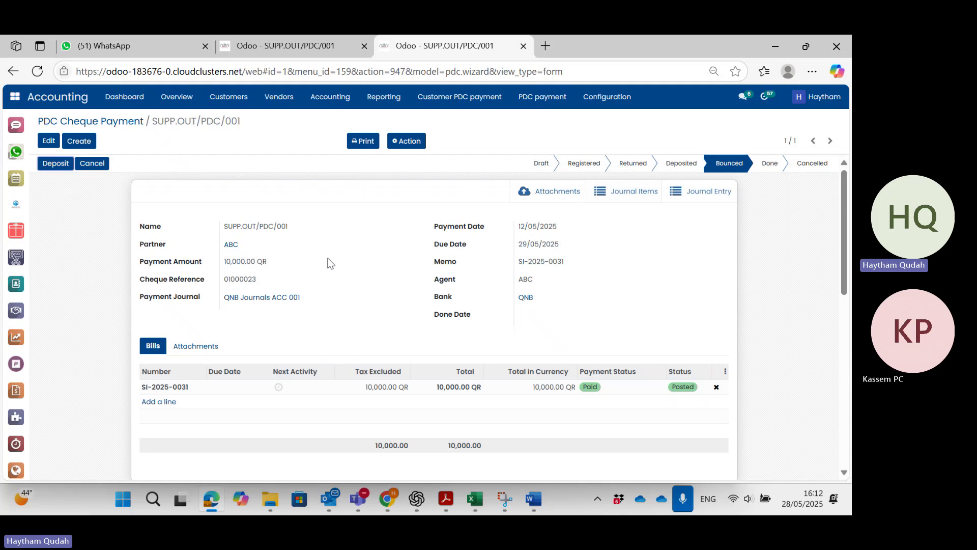
left_click(230, 246)
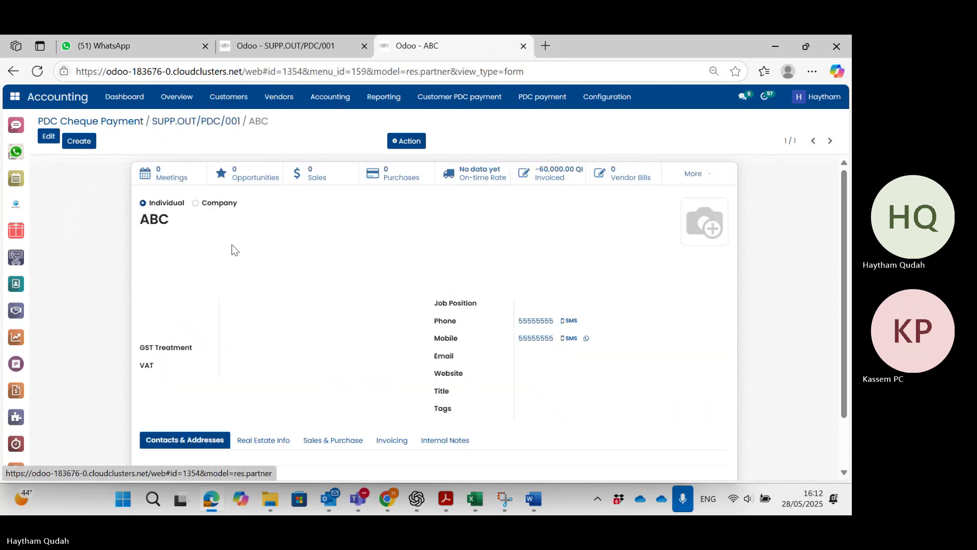
Glance at partner ABC's More options, then return to the bounced cheque SUPP.OUT/PDC/001.
left_click(710, 178)
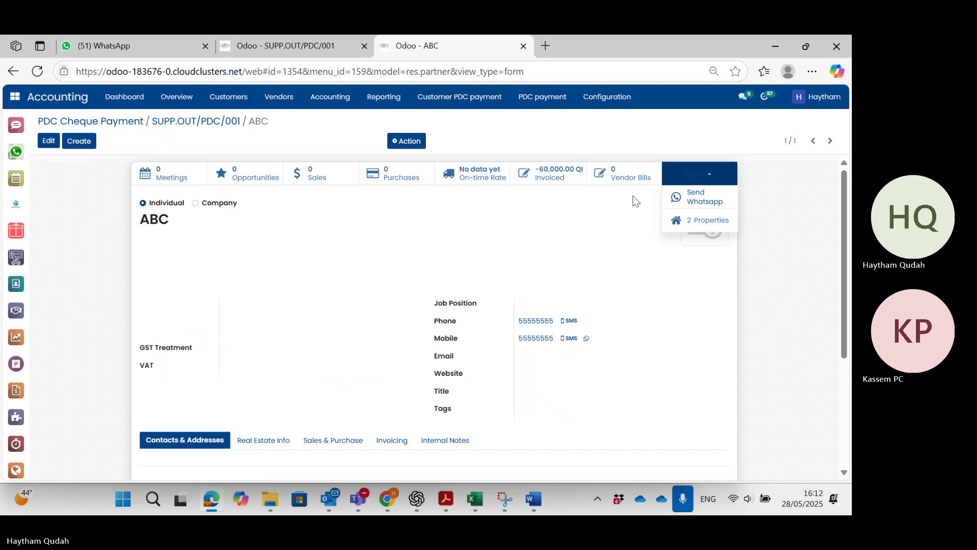
left_click(536, 259)
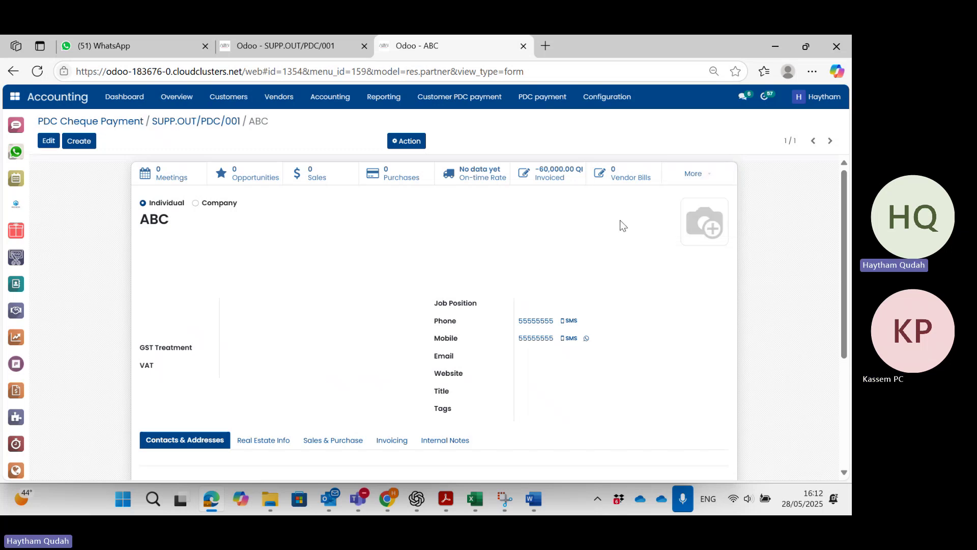
left_click(197, 126)
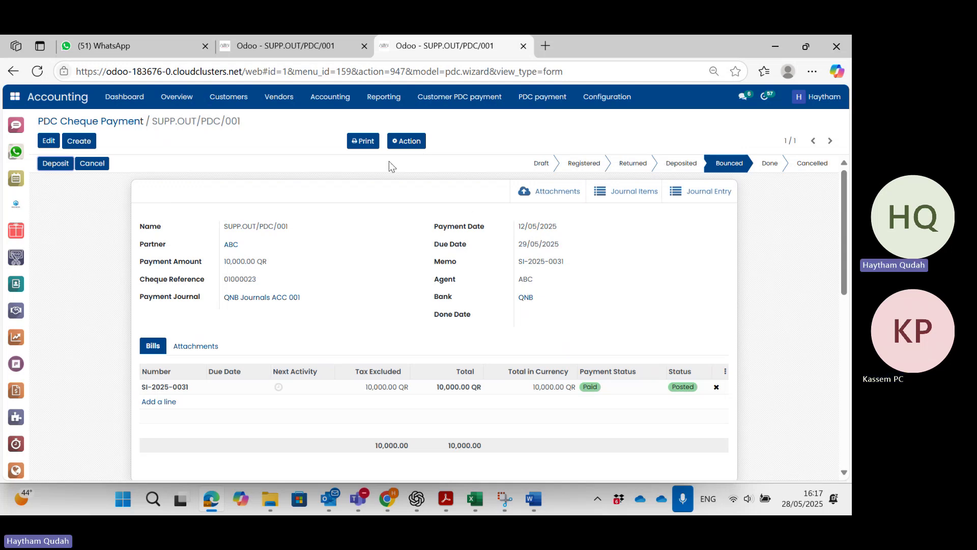
Switch to the Real Estate tab and bring up the home screen of installed apps.
left_click(324, 45)
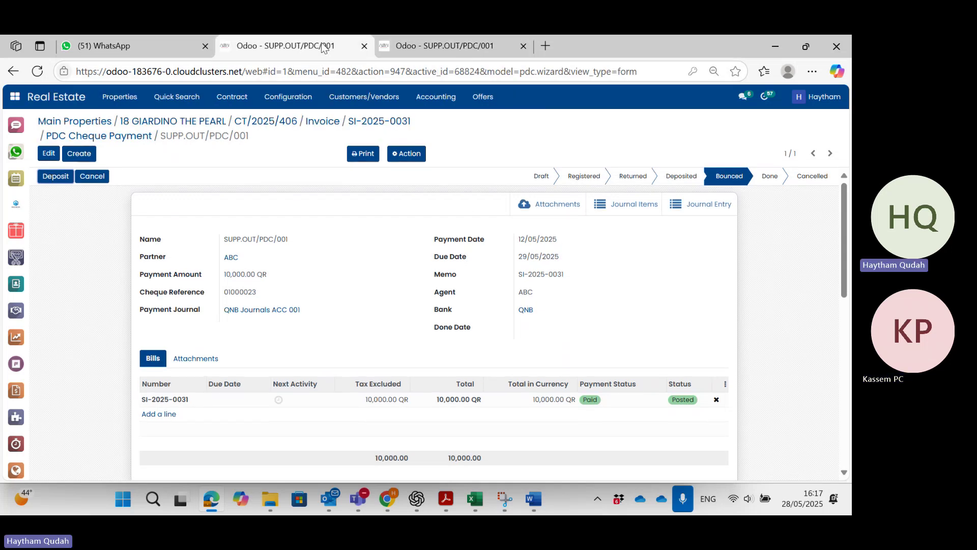
left_click(15, 96)
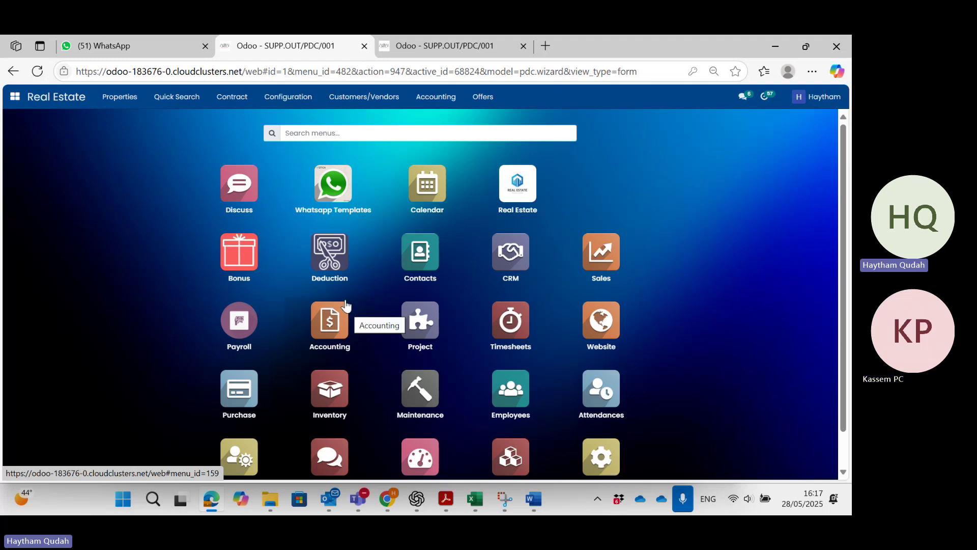
scroll(468, 363, "down", 1)
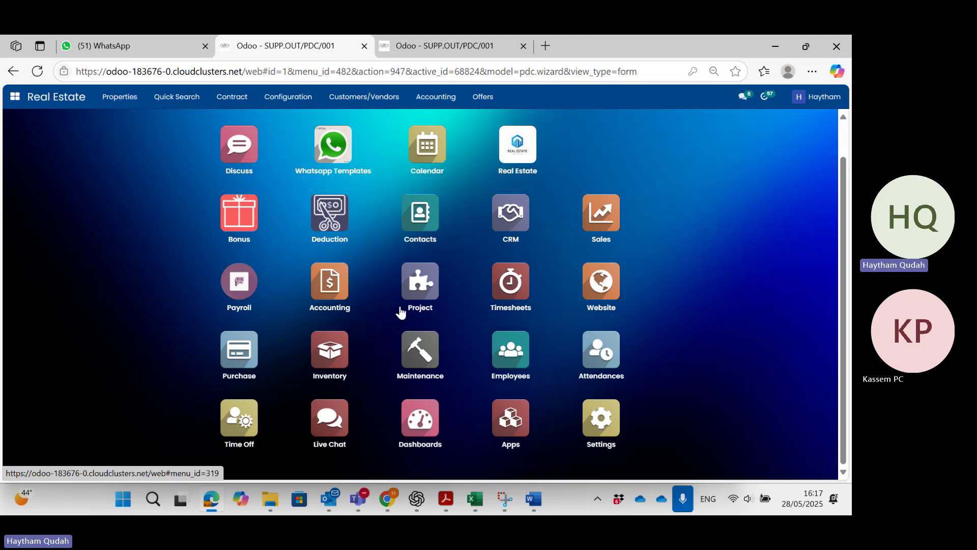
Look briefly at the Payroll payslips, then open the Employees app's 135 staff records.
left_click(234, 278)
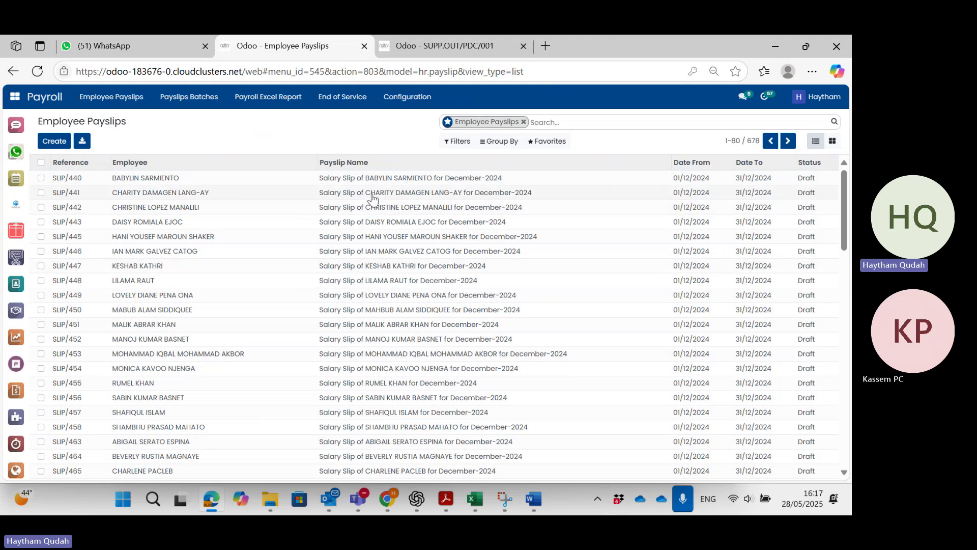
left_click(14, 100)
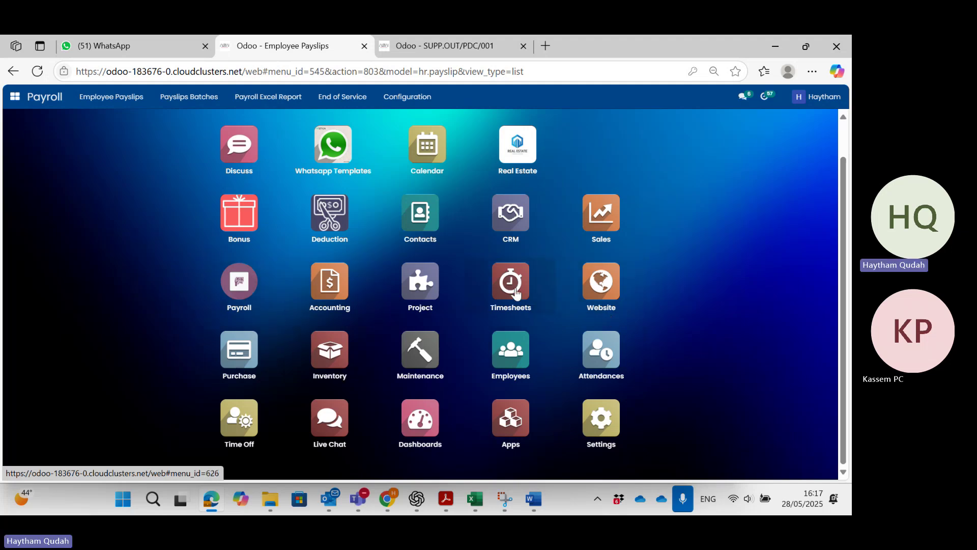
left_click(516, 358)
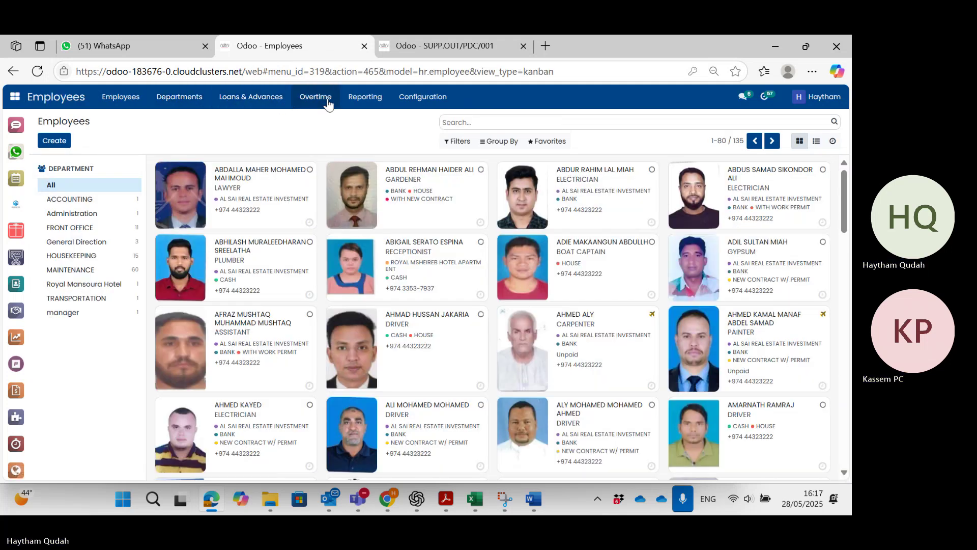
List all salary advances under Loans & Advances, unfiltered, and open SAR0100 for 316.00 QAR.
left_click(261, 97)
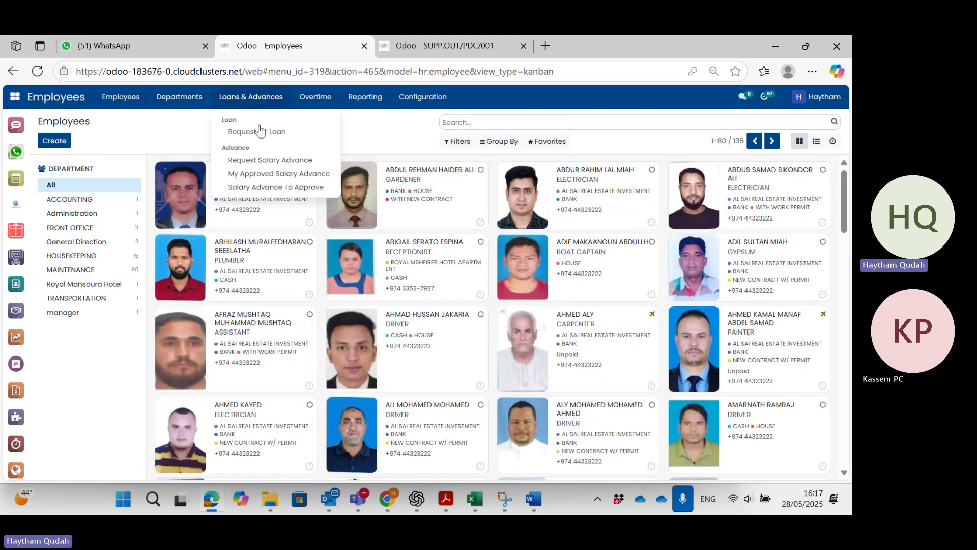
left_click(272, 188)
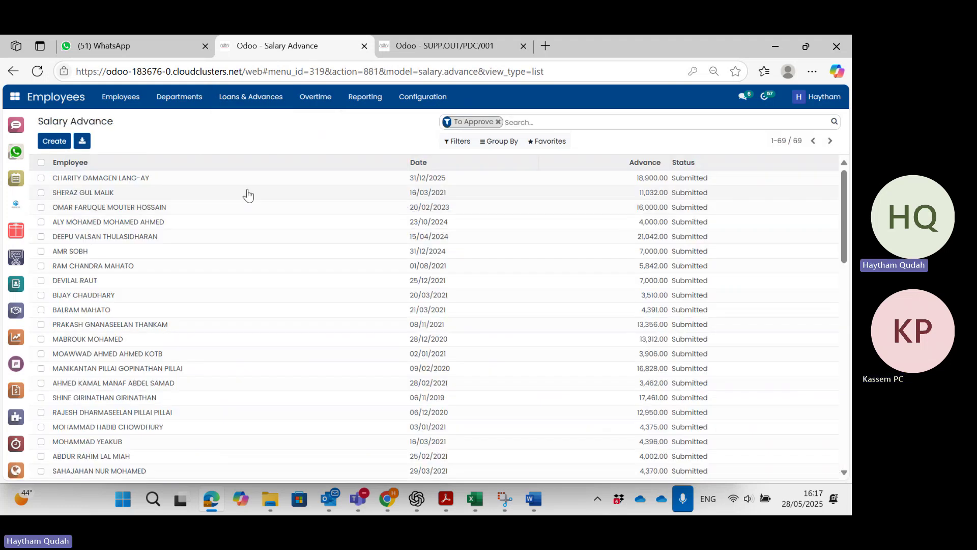
left_click(499, 121)
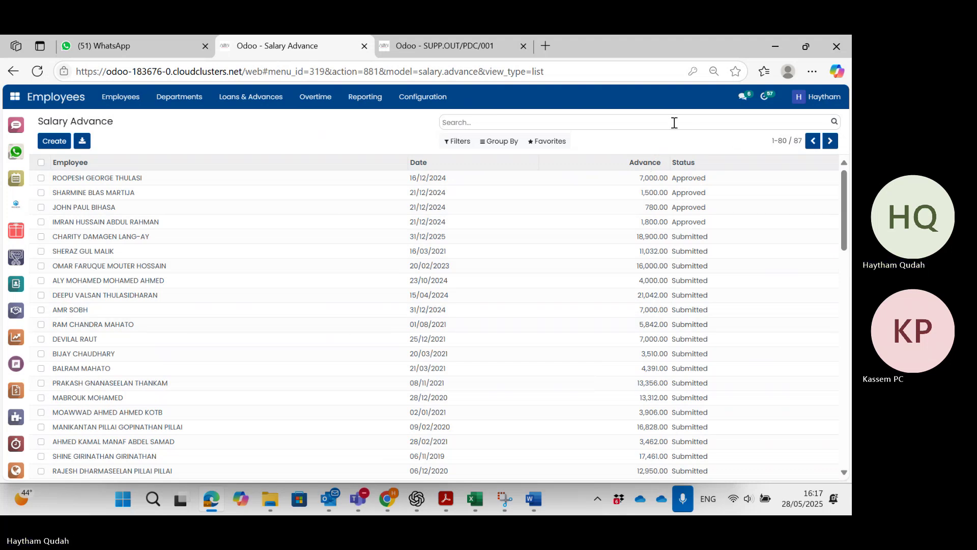
left_click(830, 143)
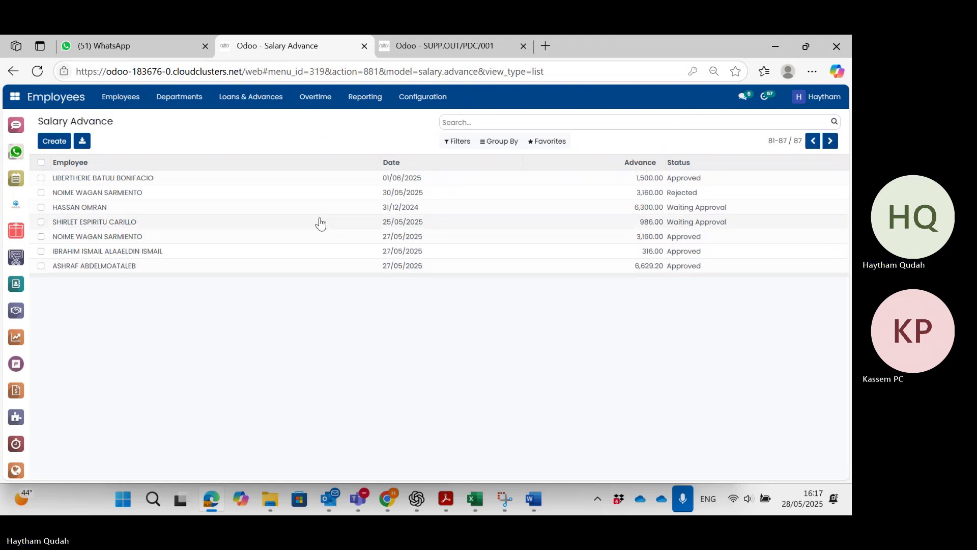
left_click(196, 258)
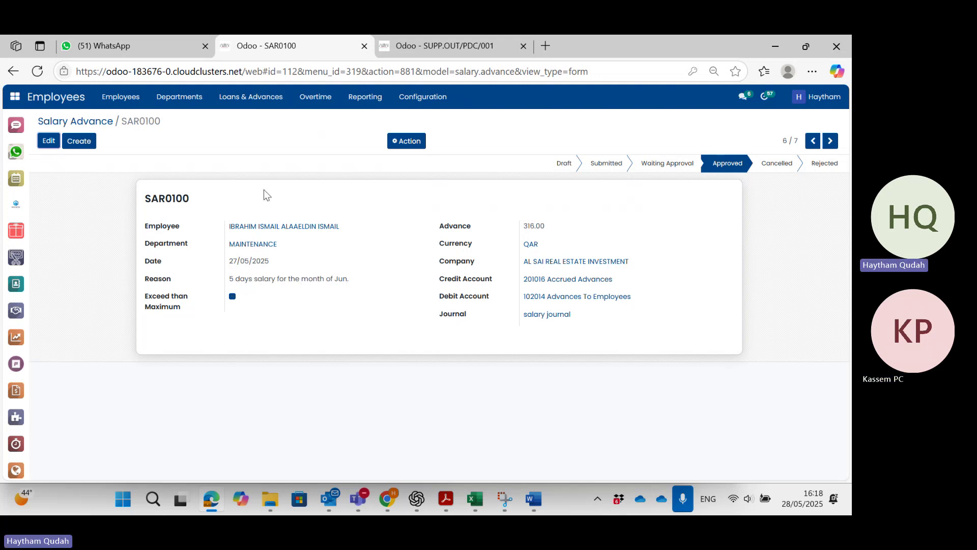
Check SAR0100's Action menu, then return to the PDC cheque SUPP.OUT/PDC/001 tab.
left_click(398, 142)
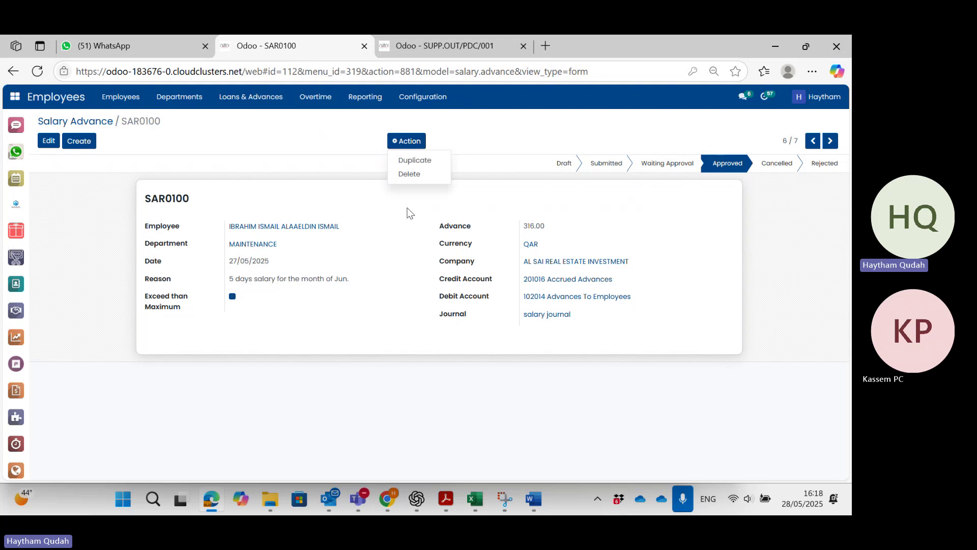
left_click(354, 215)
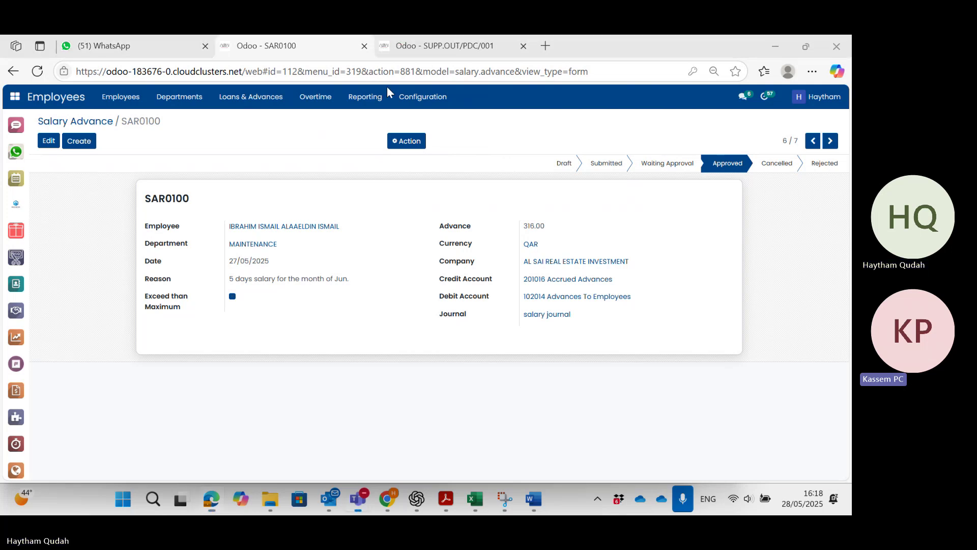
left_click(413, 50)
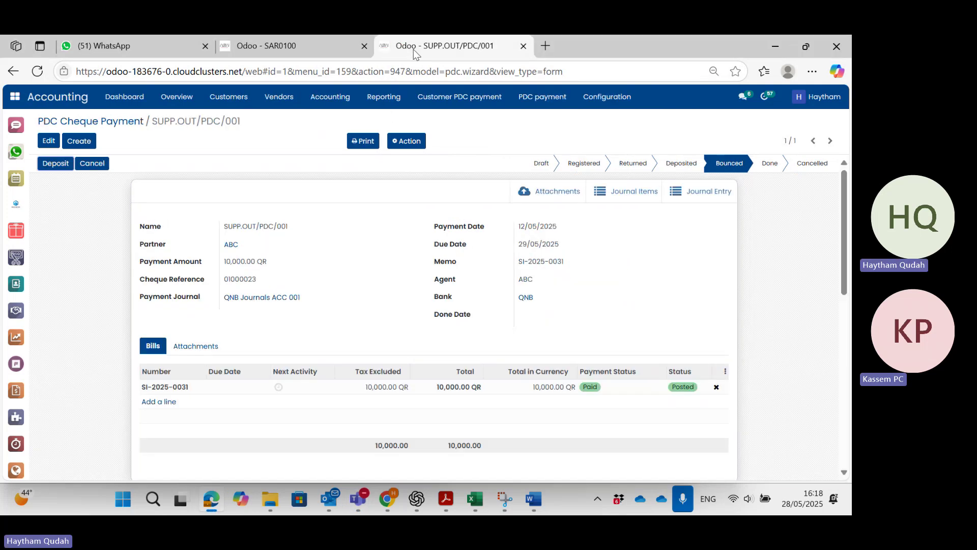
Start the Payroll app from the home apps grid.
left_click(17, 122)
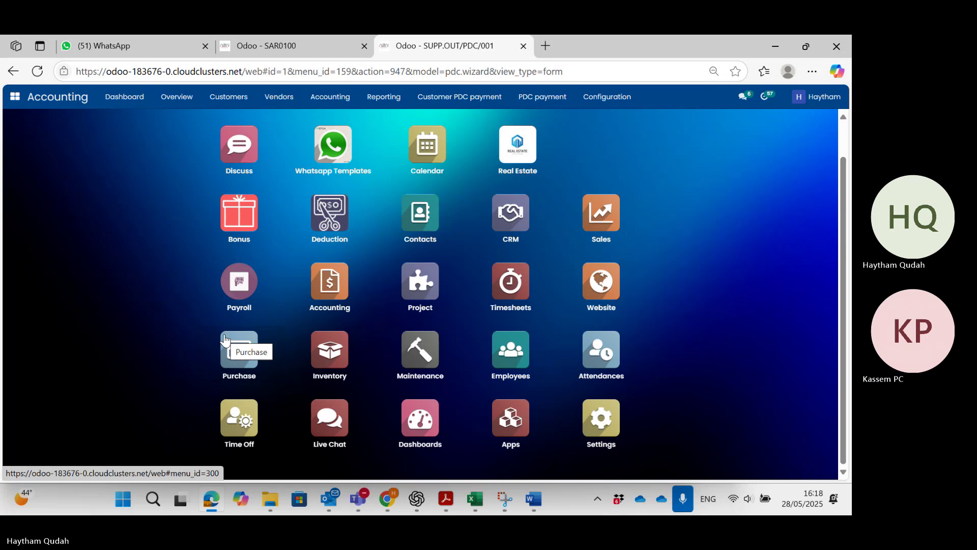
left_click(253, 300)
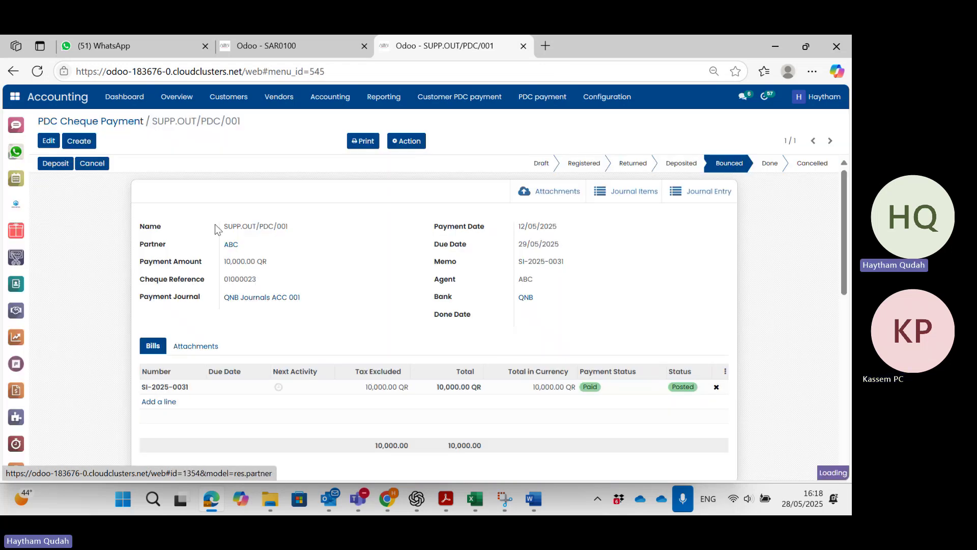
Show Payroll's Employee Payslips list of 678 payslips, with December-2024 slips in Draft.
left_click(14, 364)
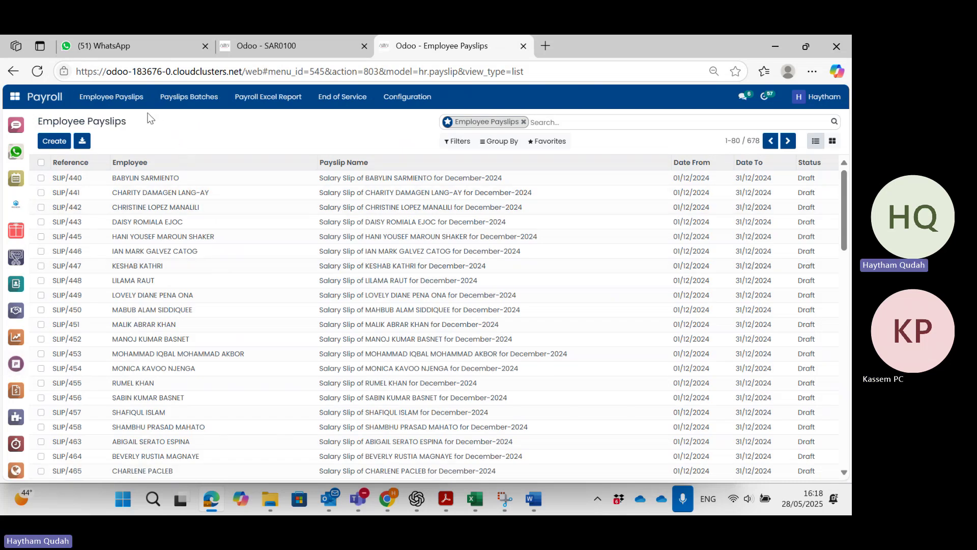
left_click(135, 102)
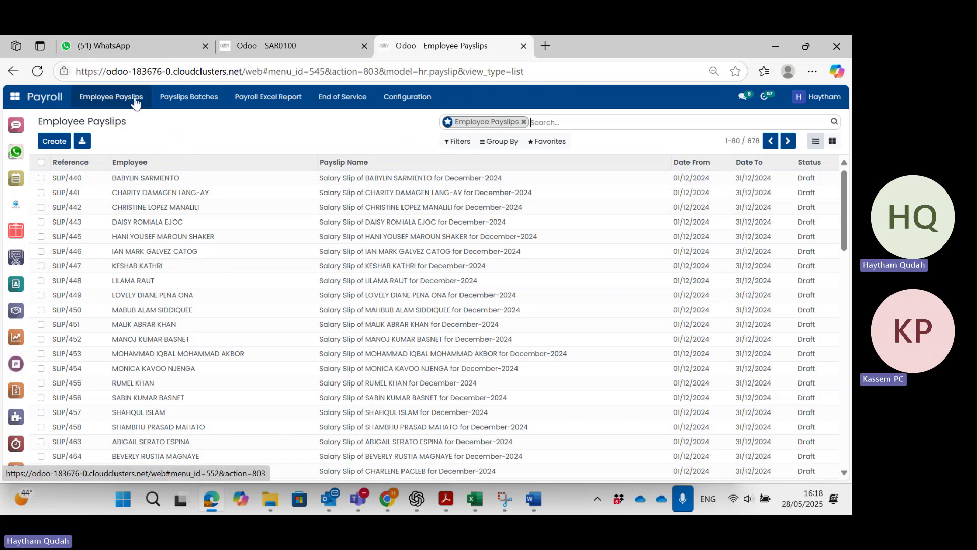
left_click(136, 102)
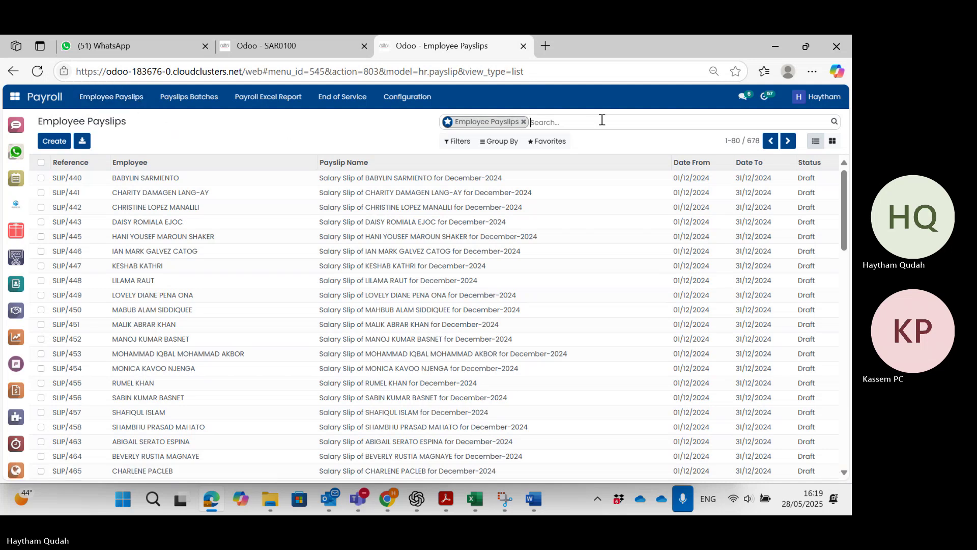
type("ISMAIL")
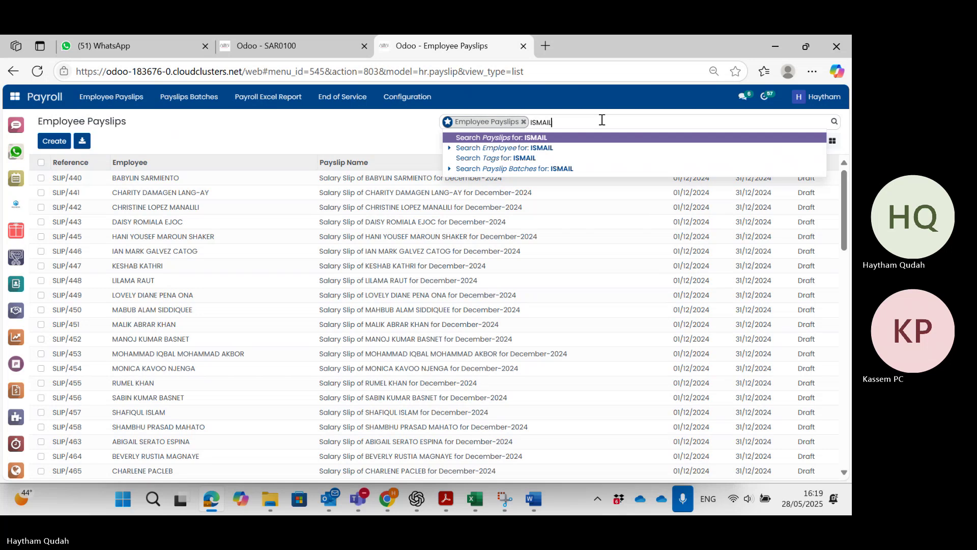
key("Return")
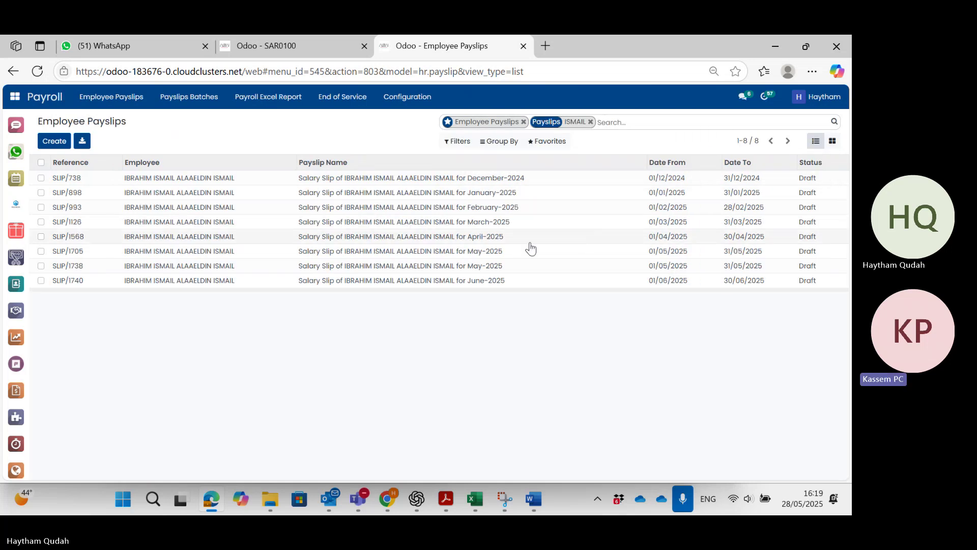
left_click(505, 271)
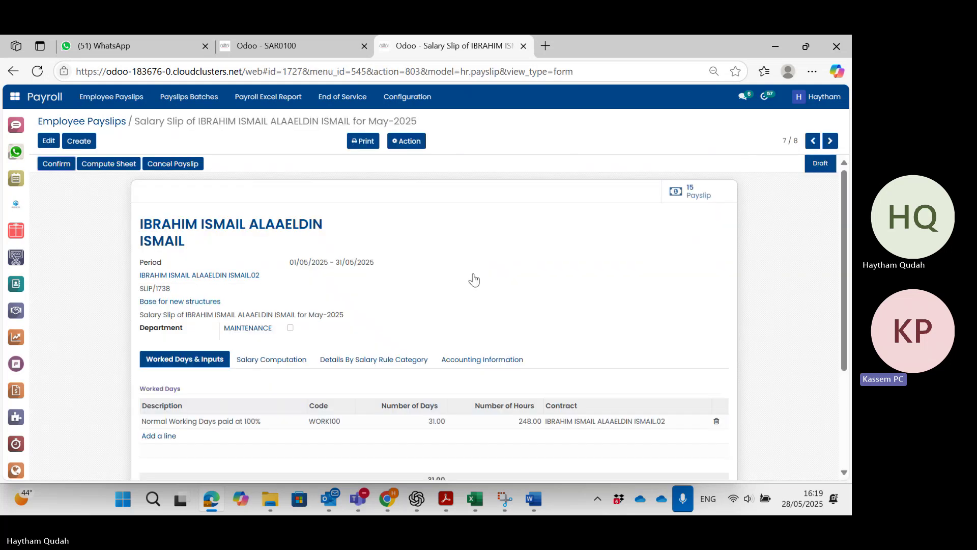
left_click(287, 362)
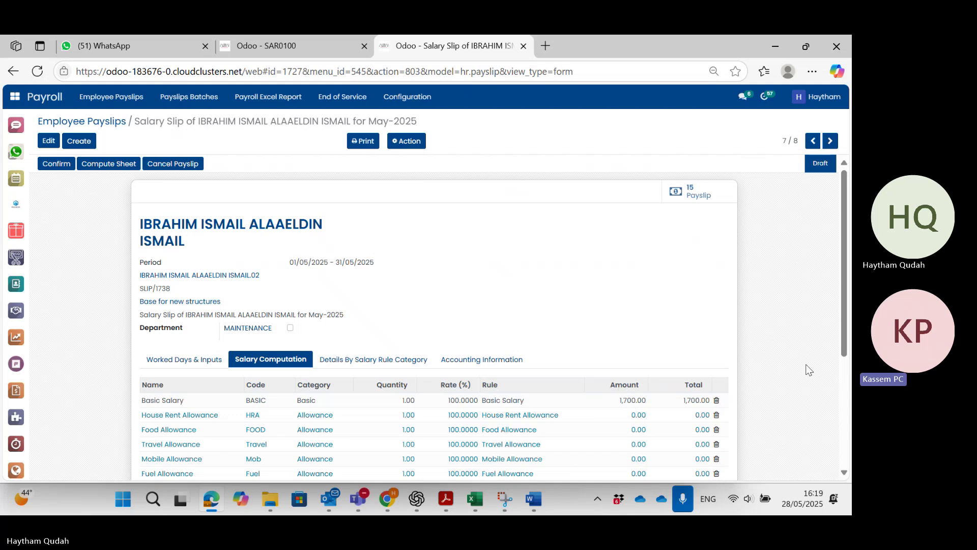
left_click_drag(841, 351, 813, 477)
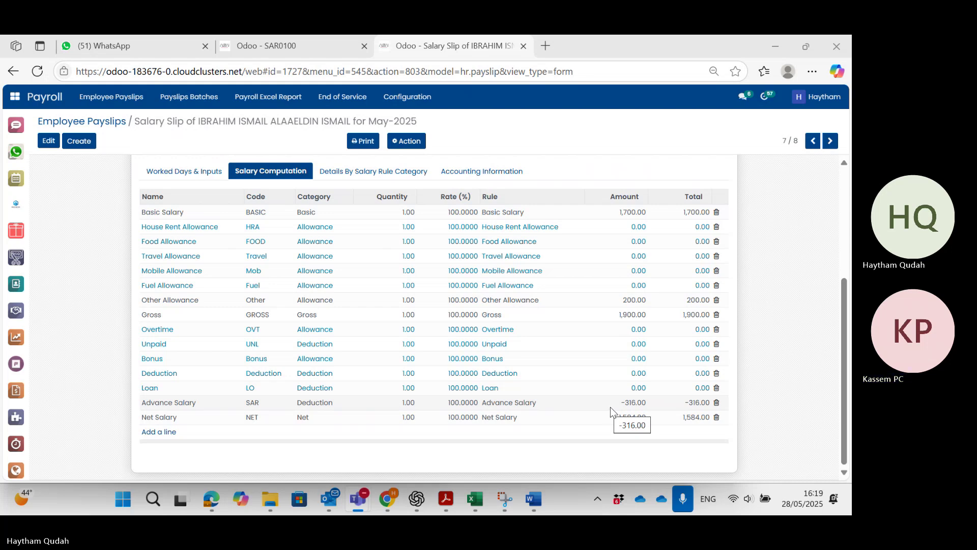
scroll(609, 407, "up", 1)
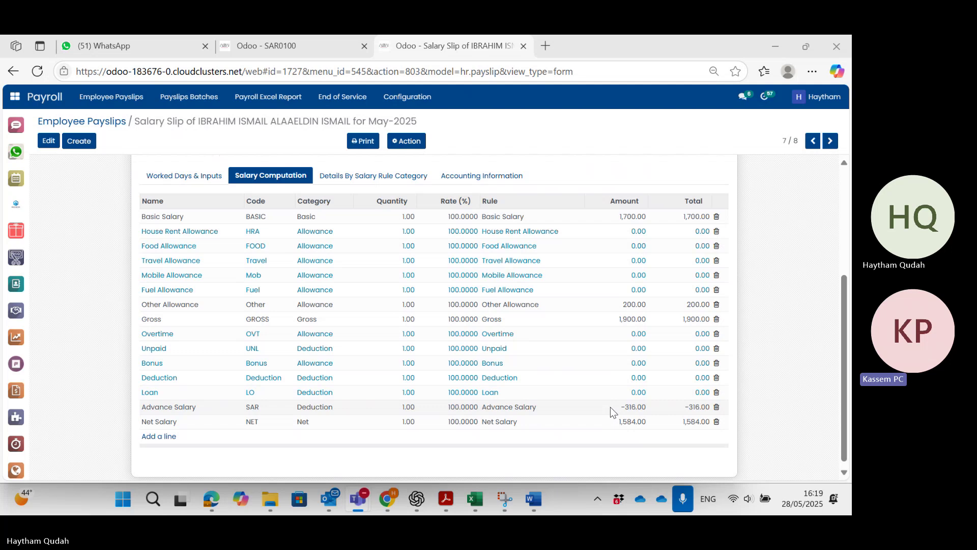
scroll(610, 407, "down", 1)
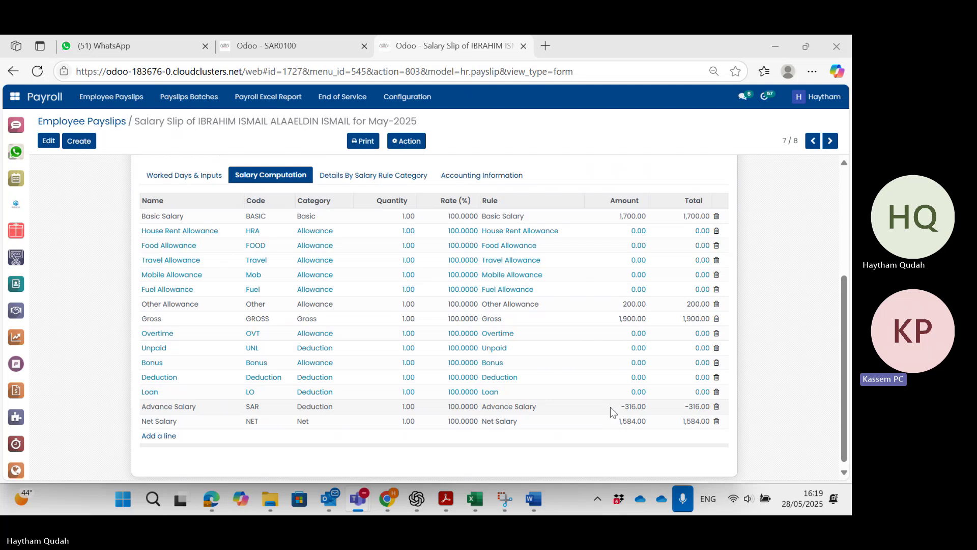
scroll(610, 407, "up", 1)
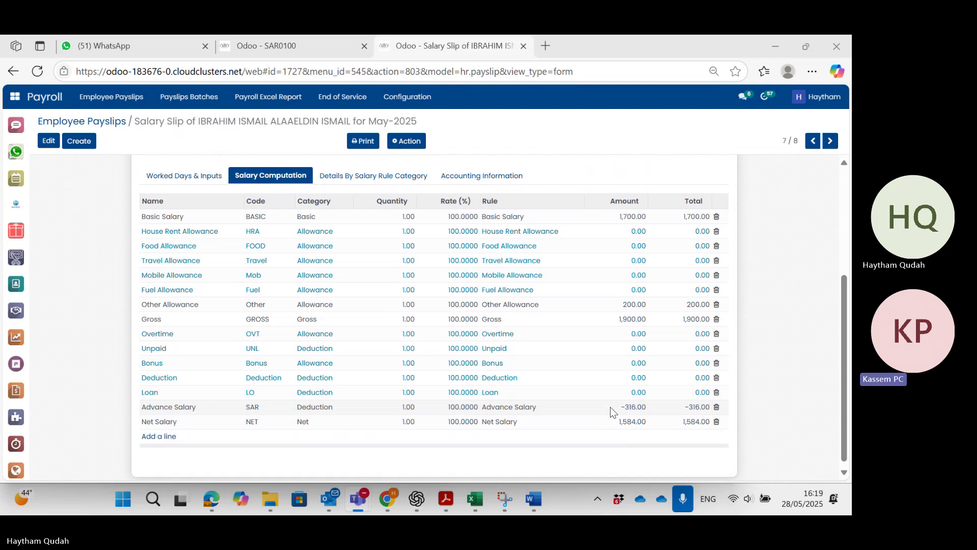
scroll(610, 407, "down", 1)
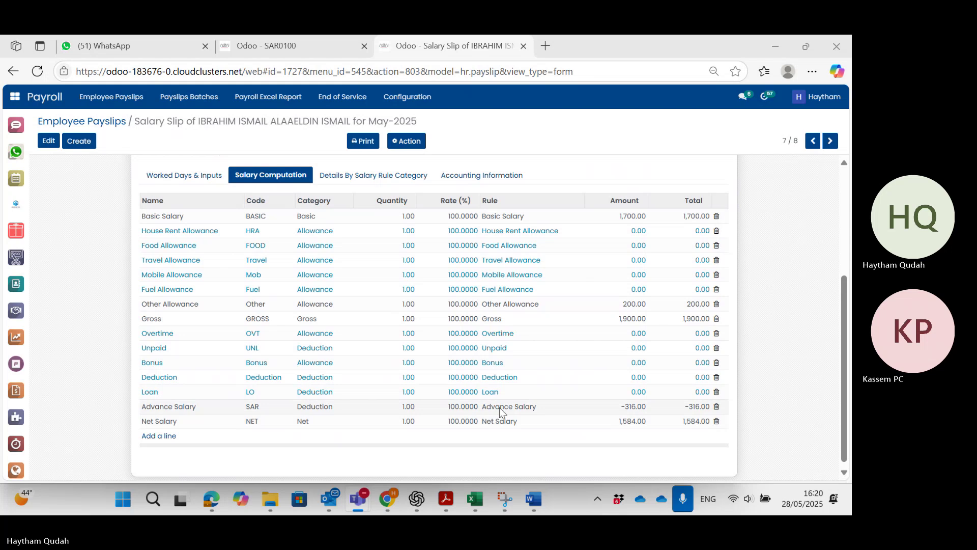
Compare advance SAR0100 (316.00 QAR) with the payslip, then copy the advance's employee name.
left_click(280, 47)
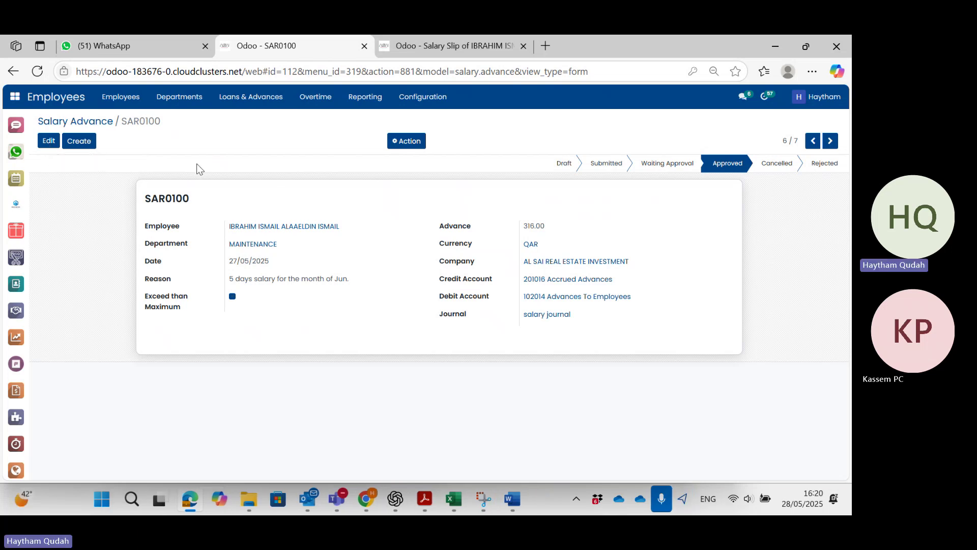
left_click(462, 50)
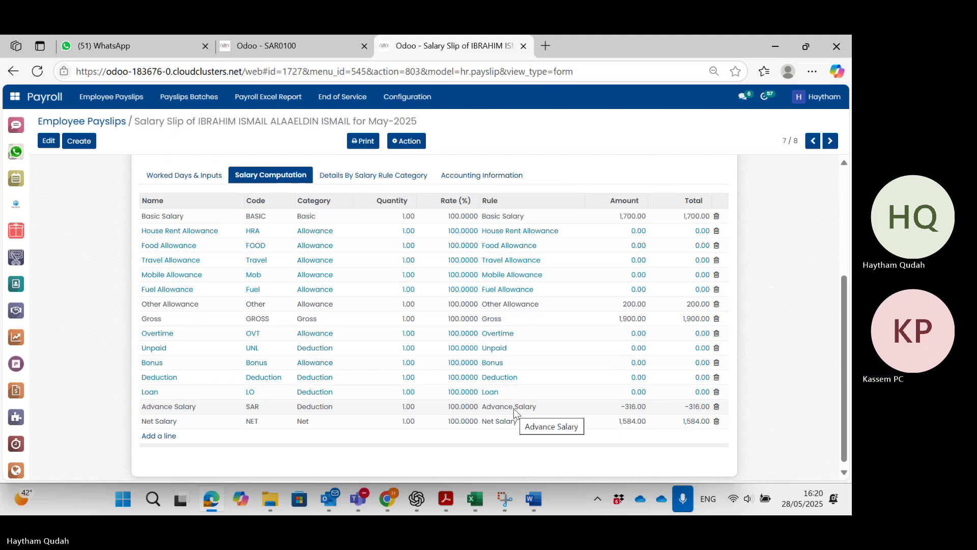
left_click(292, 50)
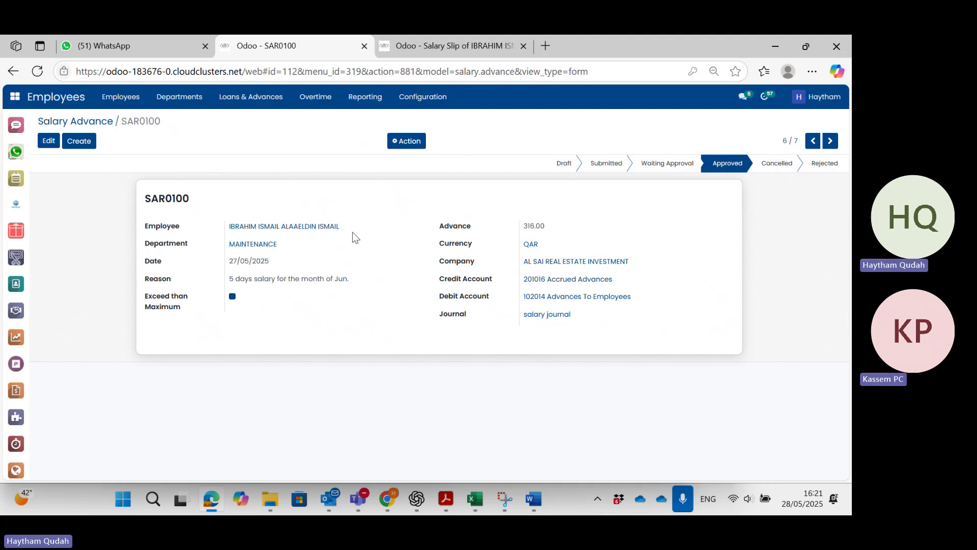
left_click_drag(338, 226, 229, 230)
key("ctrl+c")
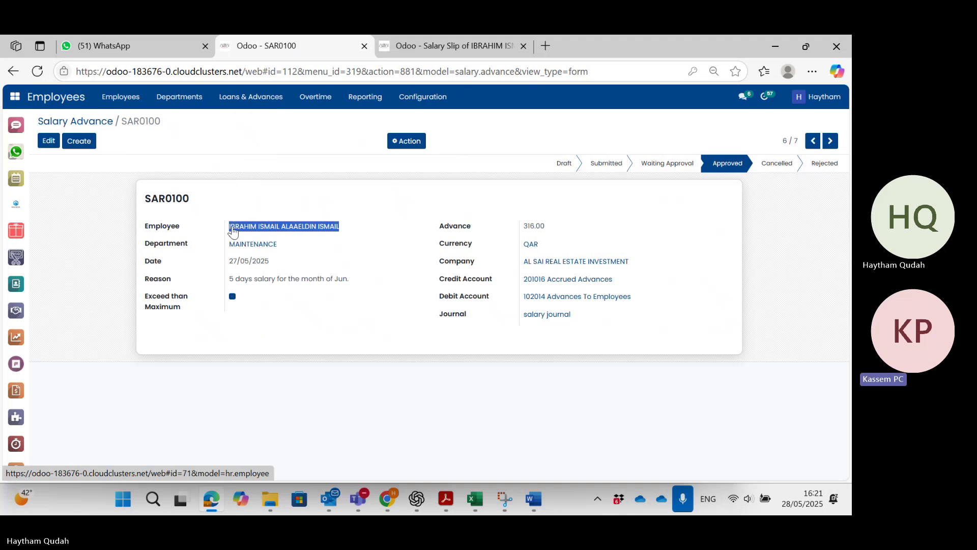
In WhatsApp Web, paste and send the copied employee name to a contact's chat.
left_click(142, 50)
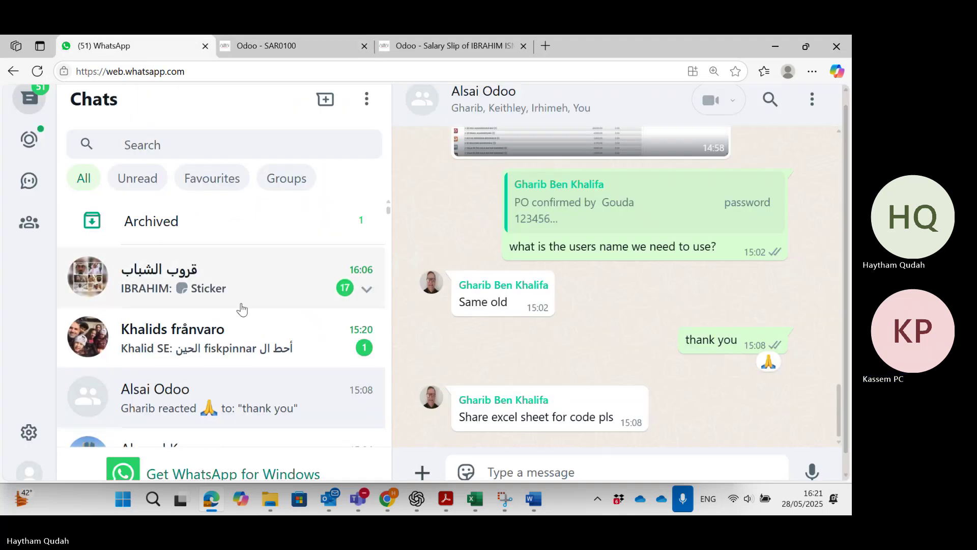
scroll(257, 405, "down", 2)
left_click(277, 388)
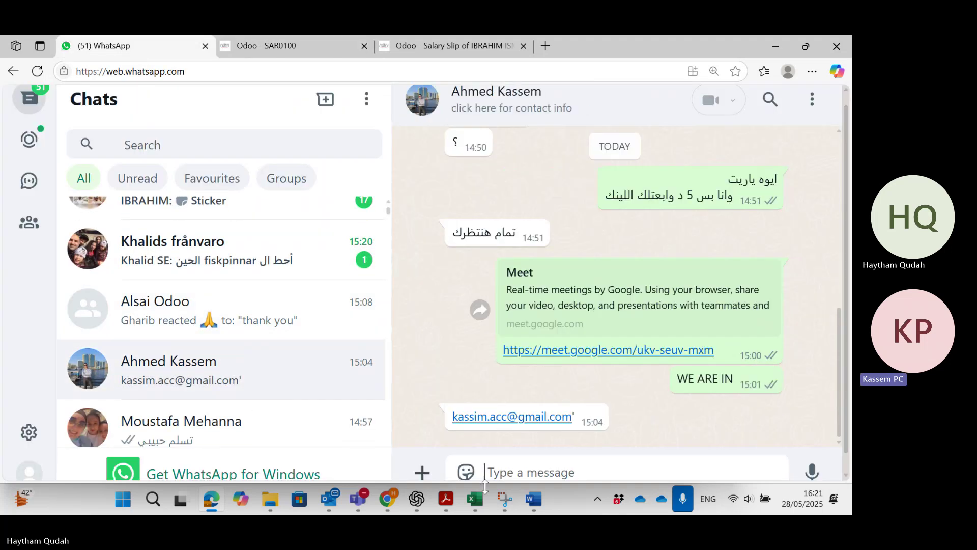
left_click(497, 472)
key("ctrl+v")
key("Return")
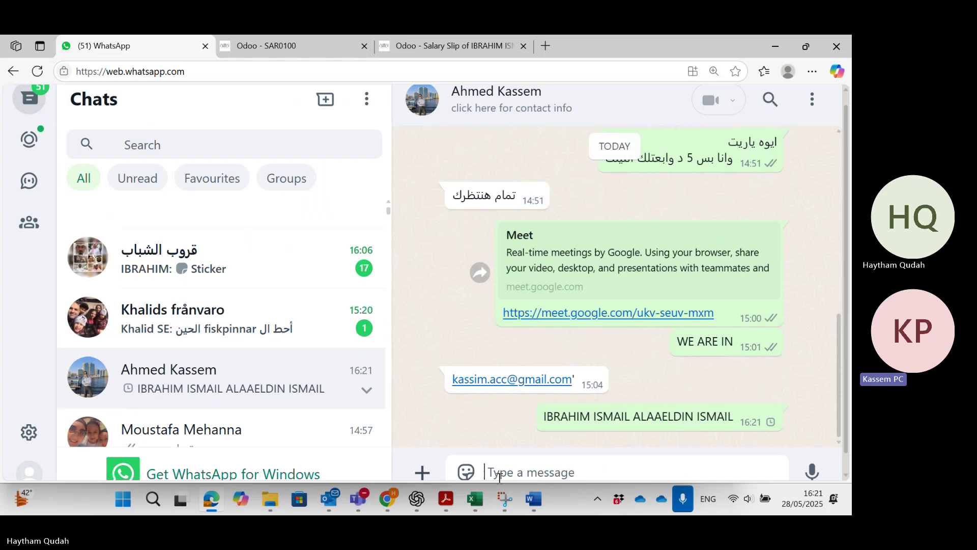
Minimize the windows and bring Edge back to the Odoo payslip with the -316.00 deduction.
left_click(776, 46)
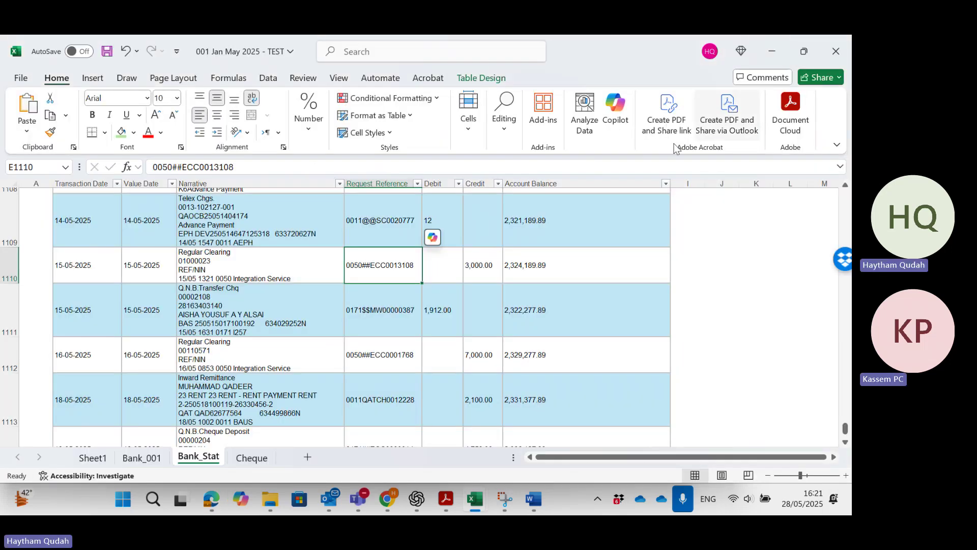
left_click(770, 53)
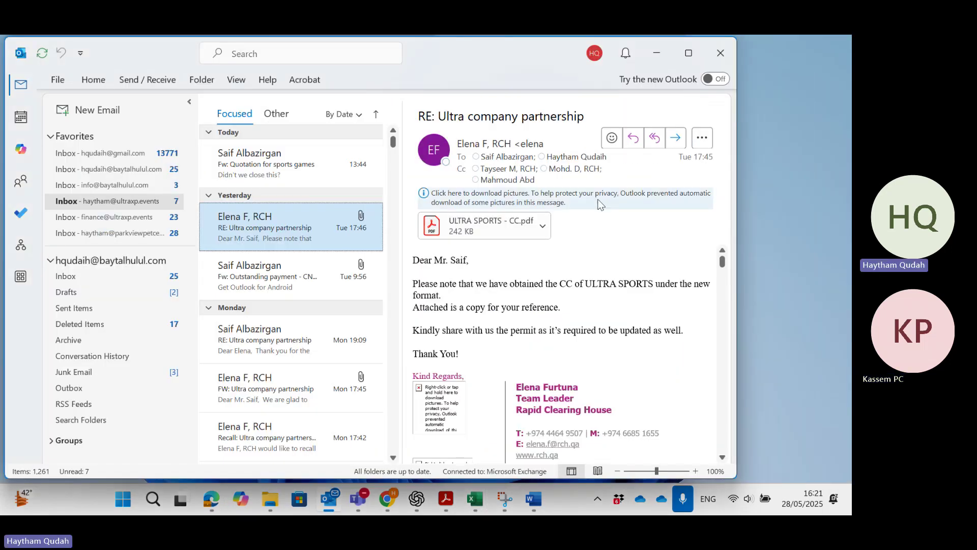
left_click(212, 499)
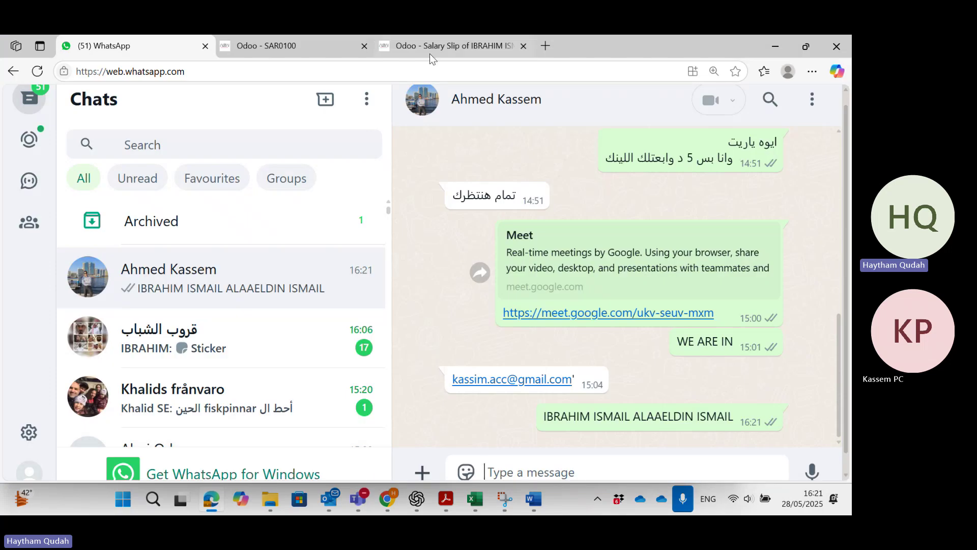
left_click(429, 53)
mouse_move(301, 49)
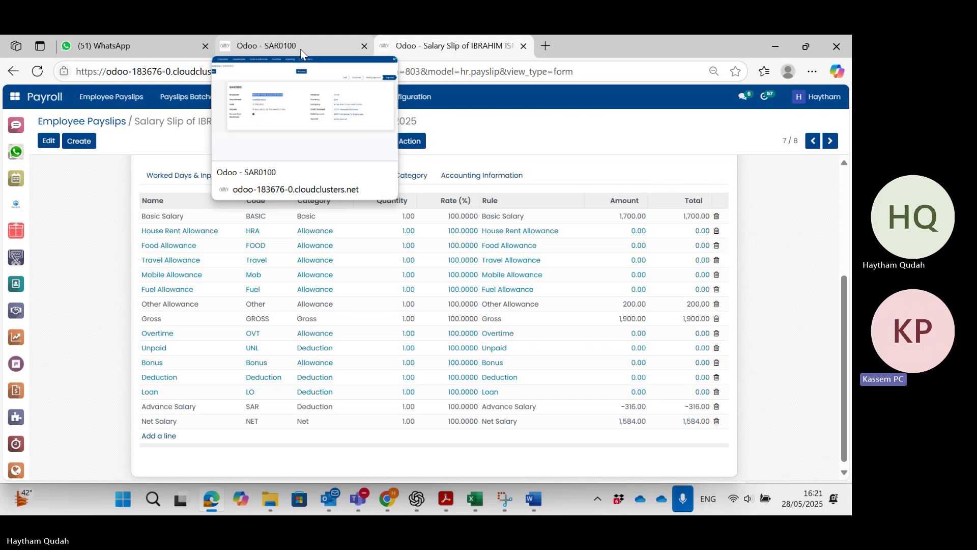
From the SAR0100 salary advance tab, open the Payroll app and its Payslips Batches menu.
left_click(301, 49)
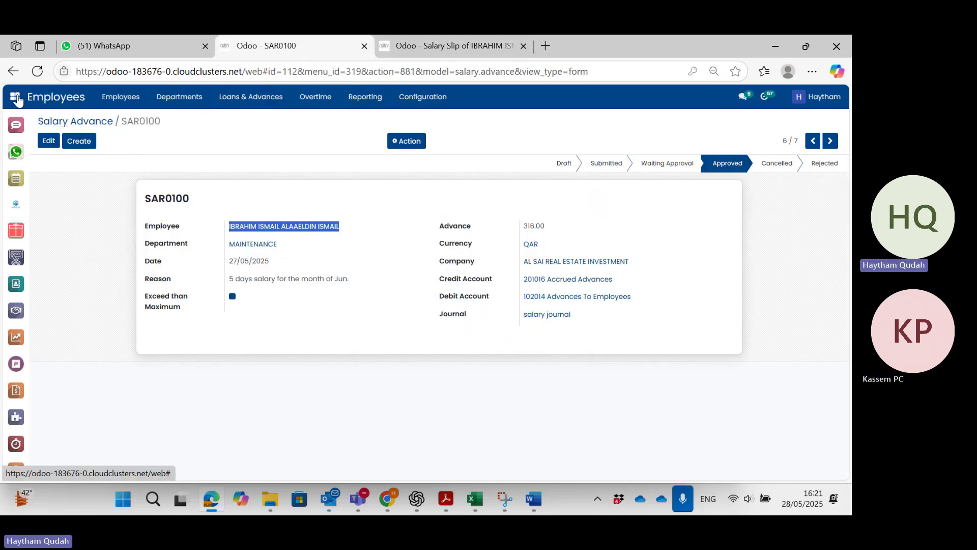
left_click(36, 104)
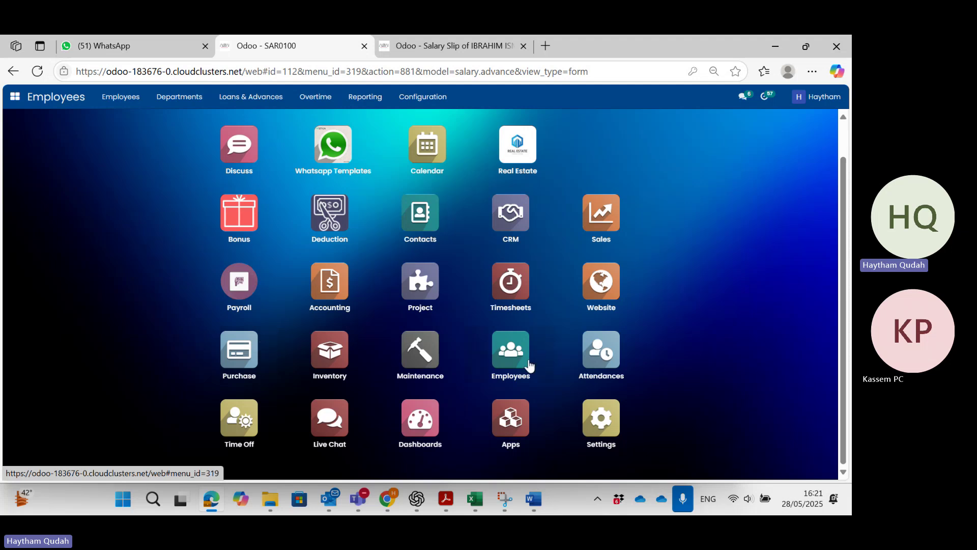
left_click(242, 295)
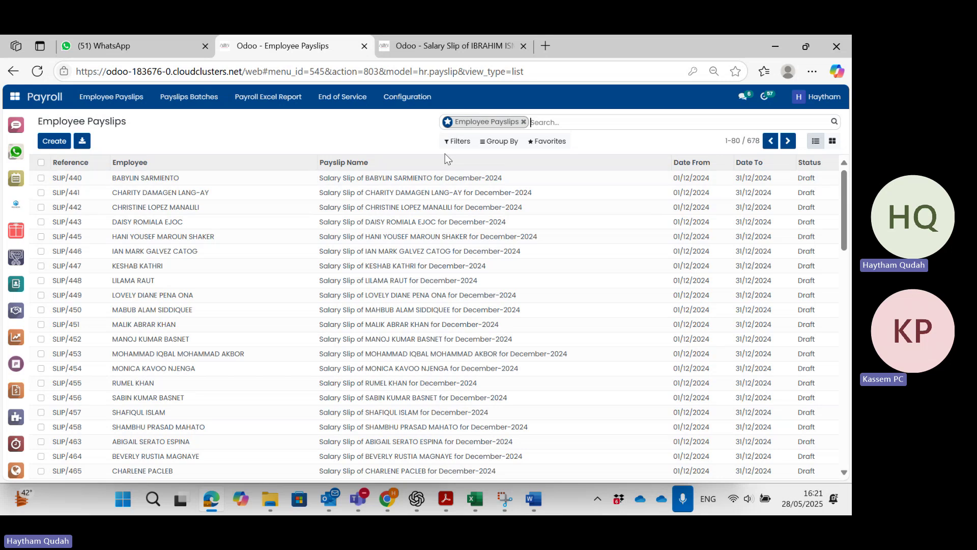
left_click(168, 102)
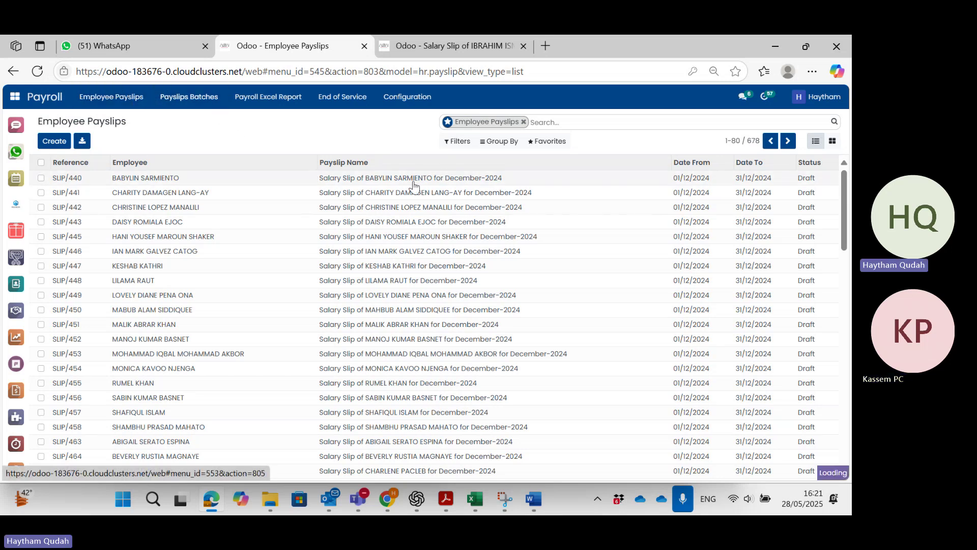
Sort payslip batches newest first by Date From and open MAINTENANCE BANK MAY-2025.
left_click(338, 162)
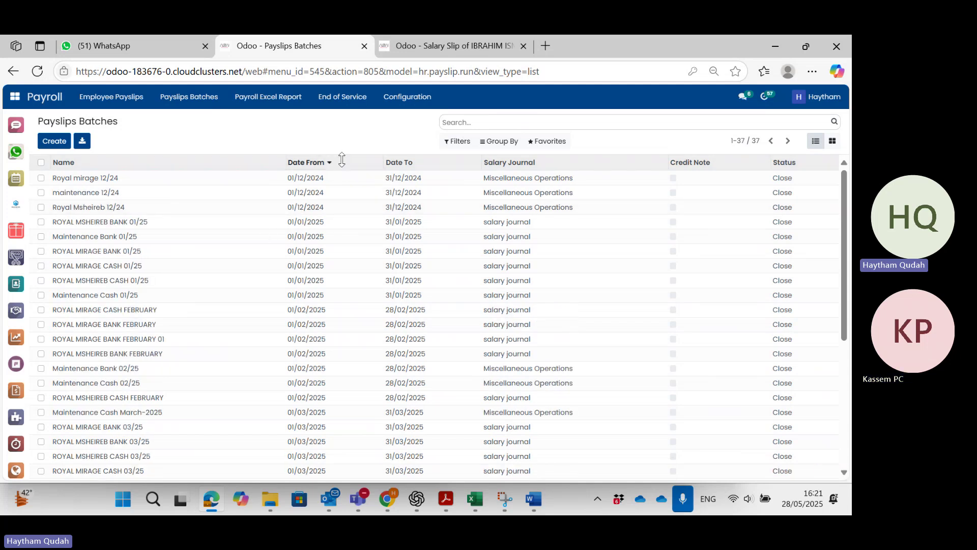
left_click(343, 163)
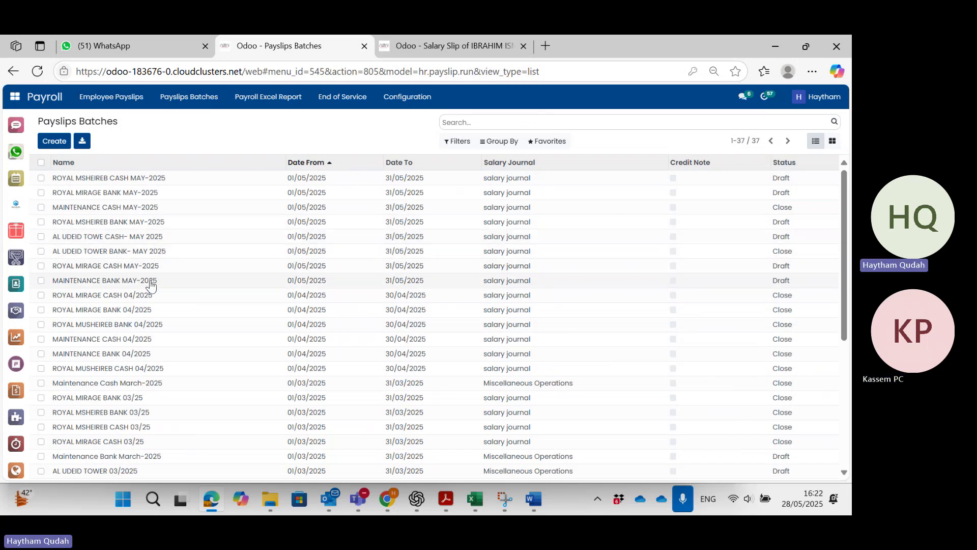
left_click(171, 283)
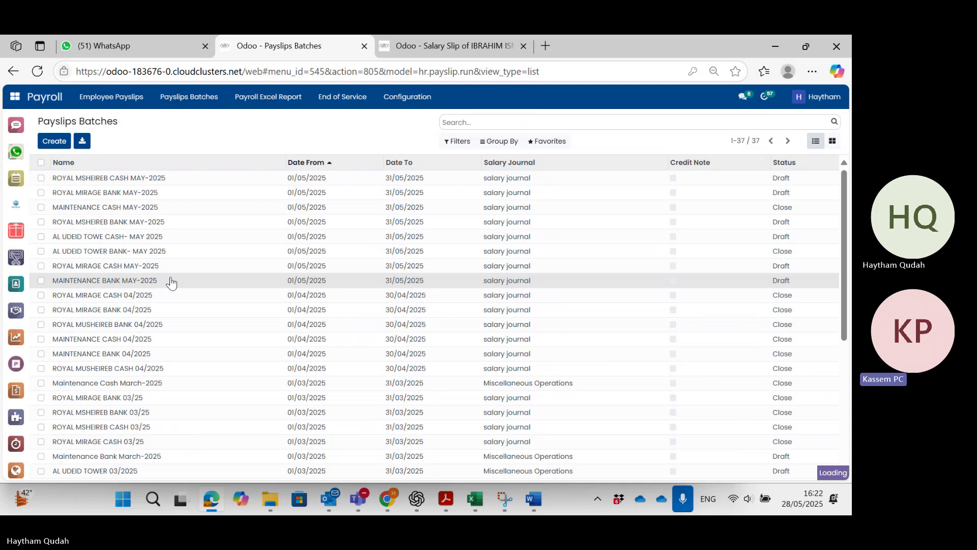
scroll(368, 338, "down", 3)
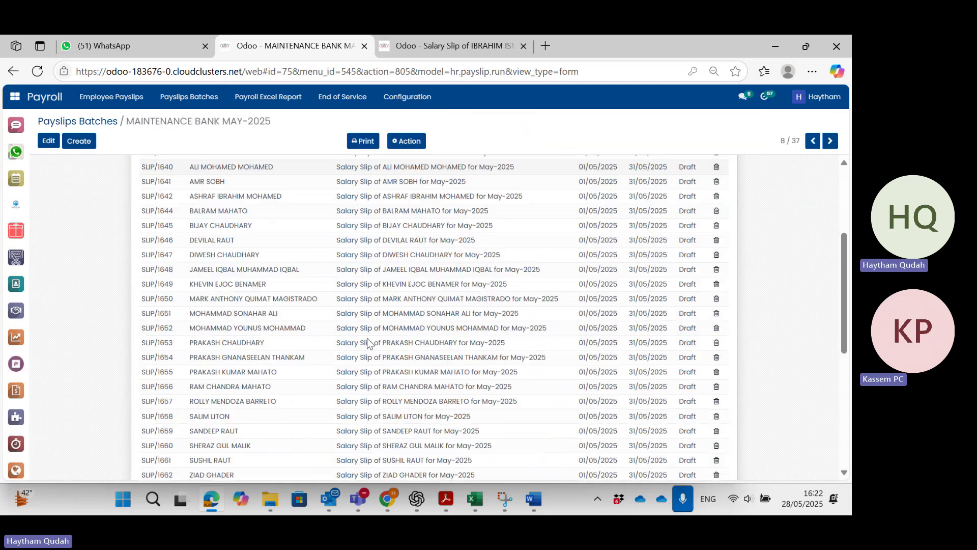
scroll(368, 337, "down", 6)
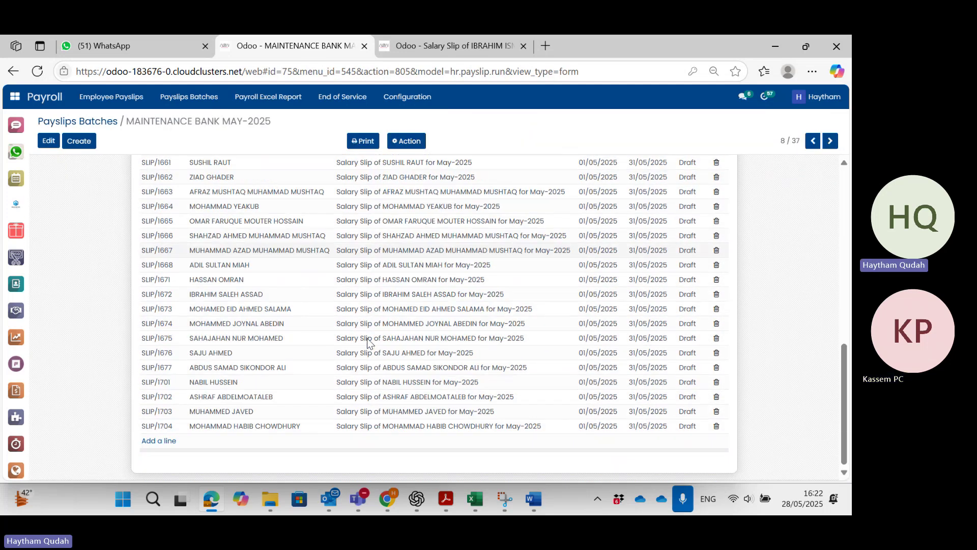
scroll(367, 338, "up", 10)
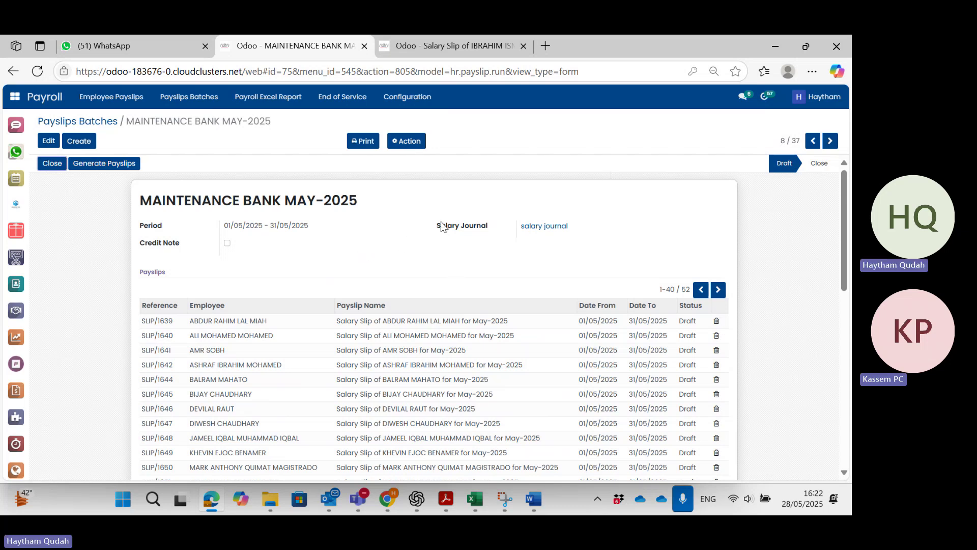
Show the batch's extra actions and its list of printable reports.
left_click(402, 146)
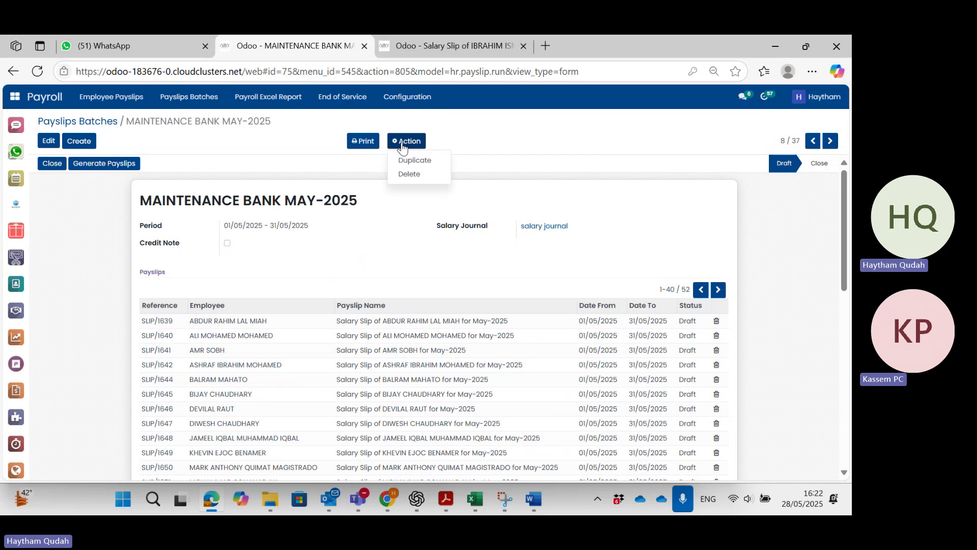
left_click(363, 141)
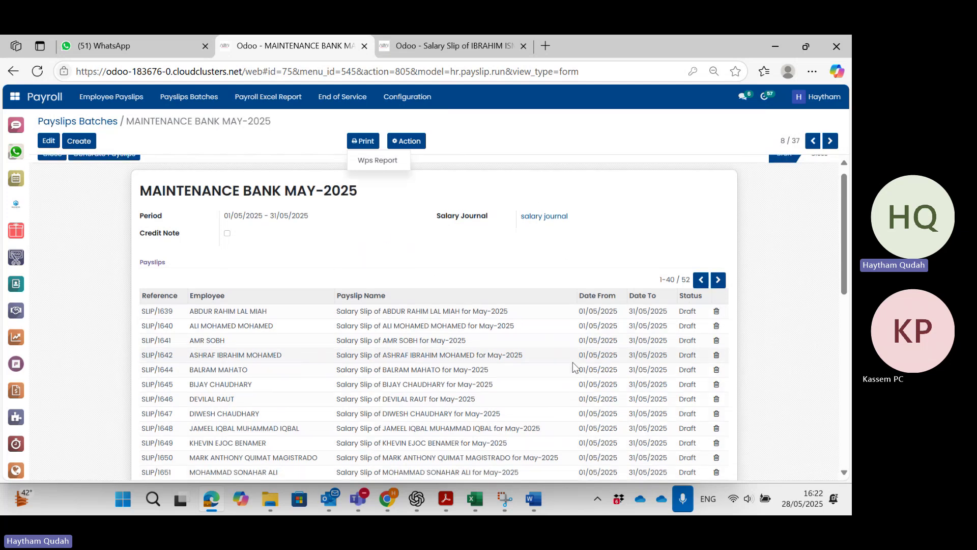
scroll(573, 361, "down", 1)
scroll(573, 361, "up", 1)
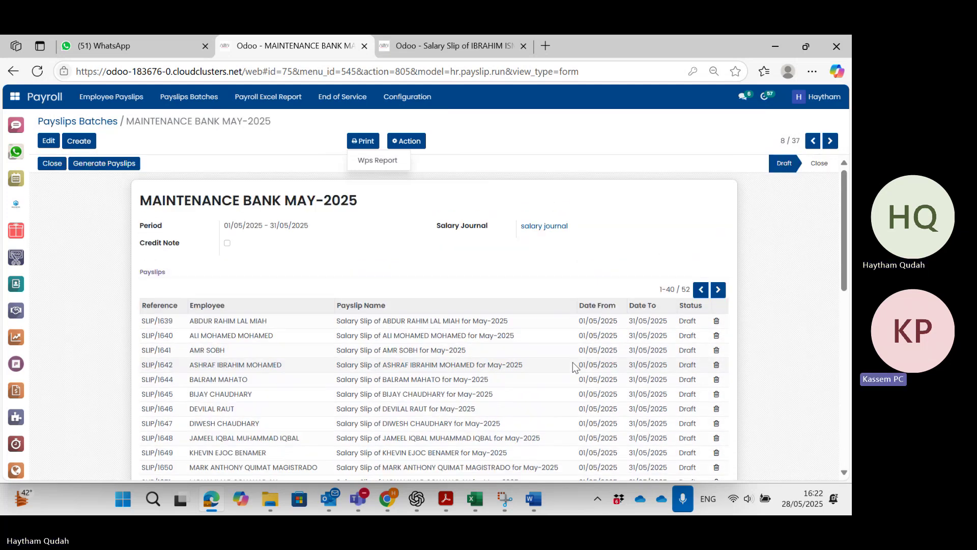